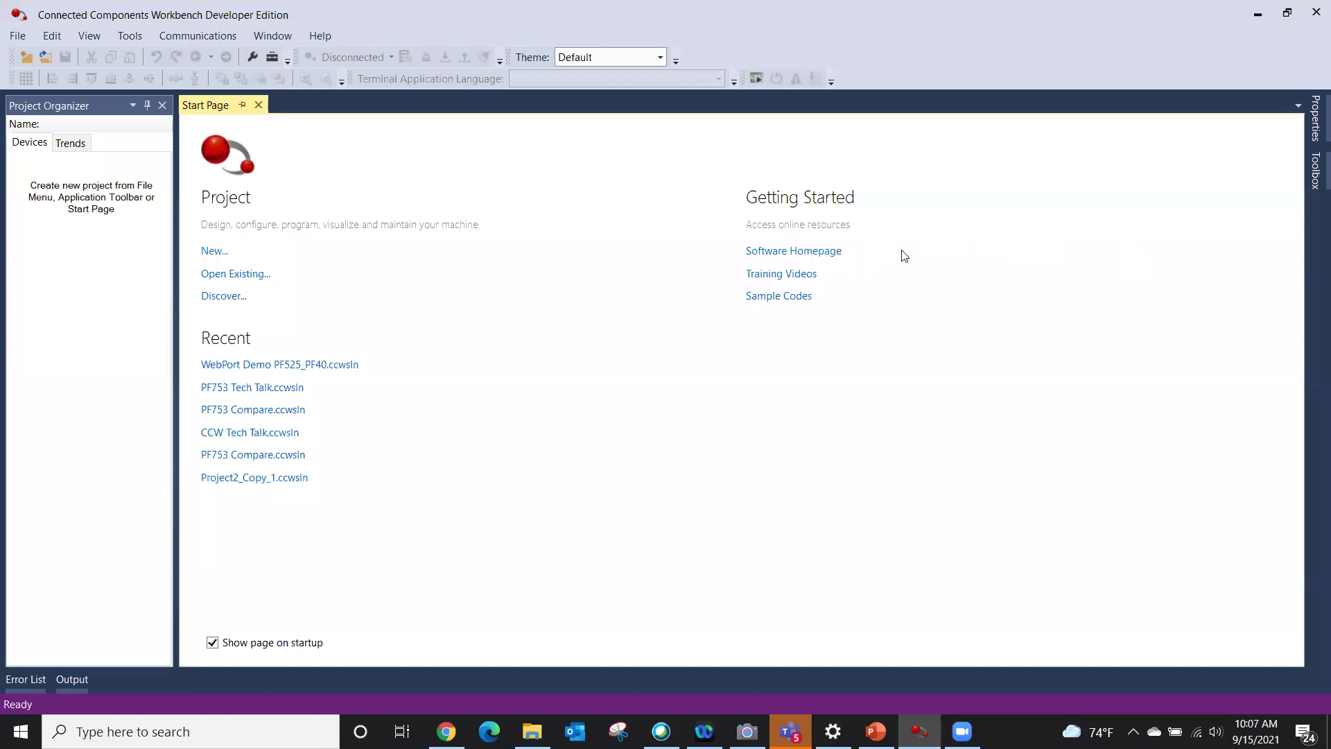
View the software homepage and the training videos playlist from the Getting Started links, returning to Connected Components Workbench after each.
{"action": "left_click", "coordinate": [803, 257]}
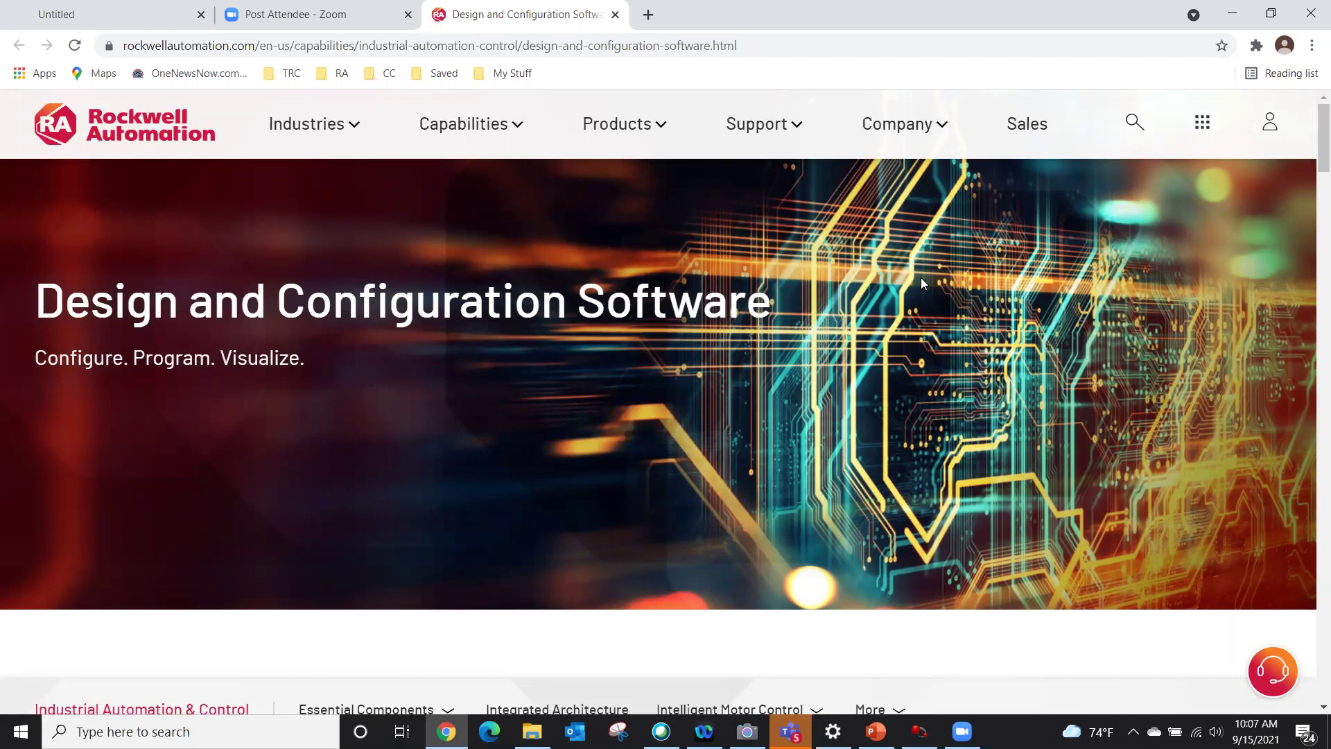
{"action": "left_click", "coordinate": [919, 731]}
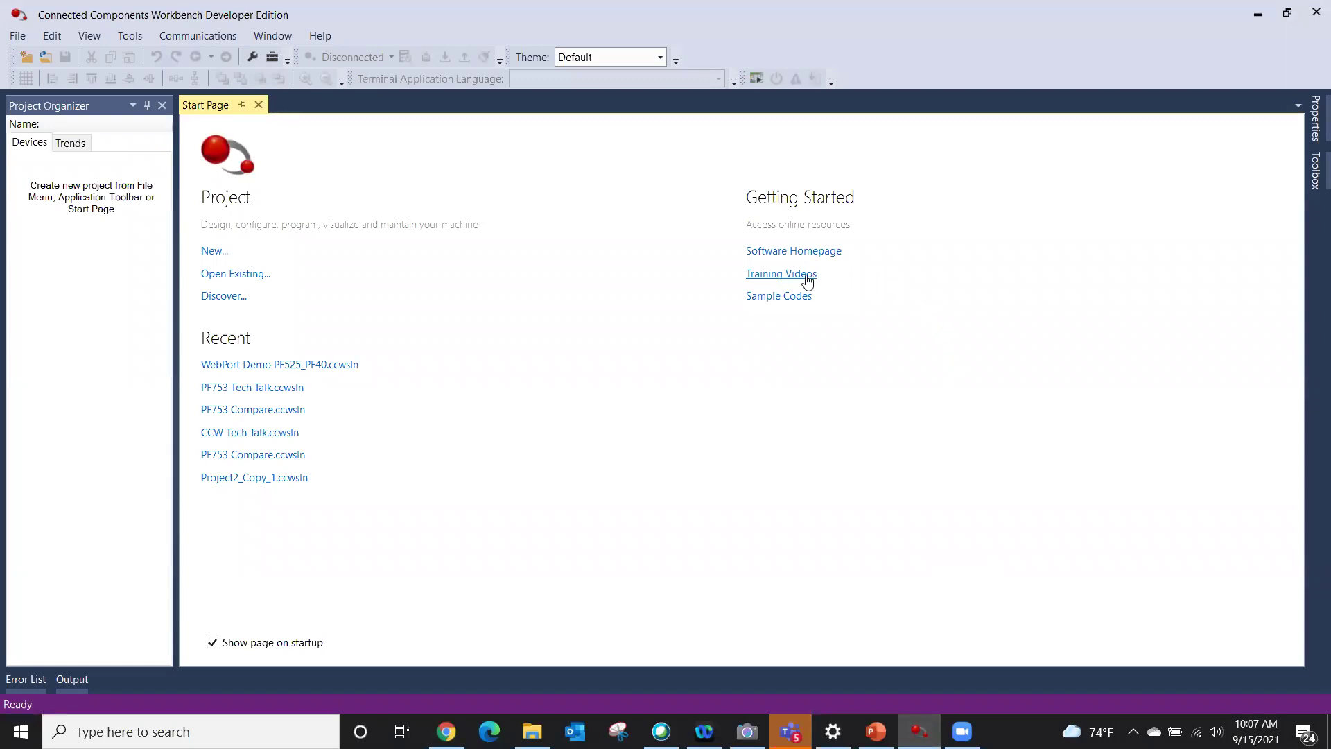
{"action": "left_click", "coordinate": [776, 278]}
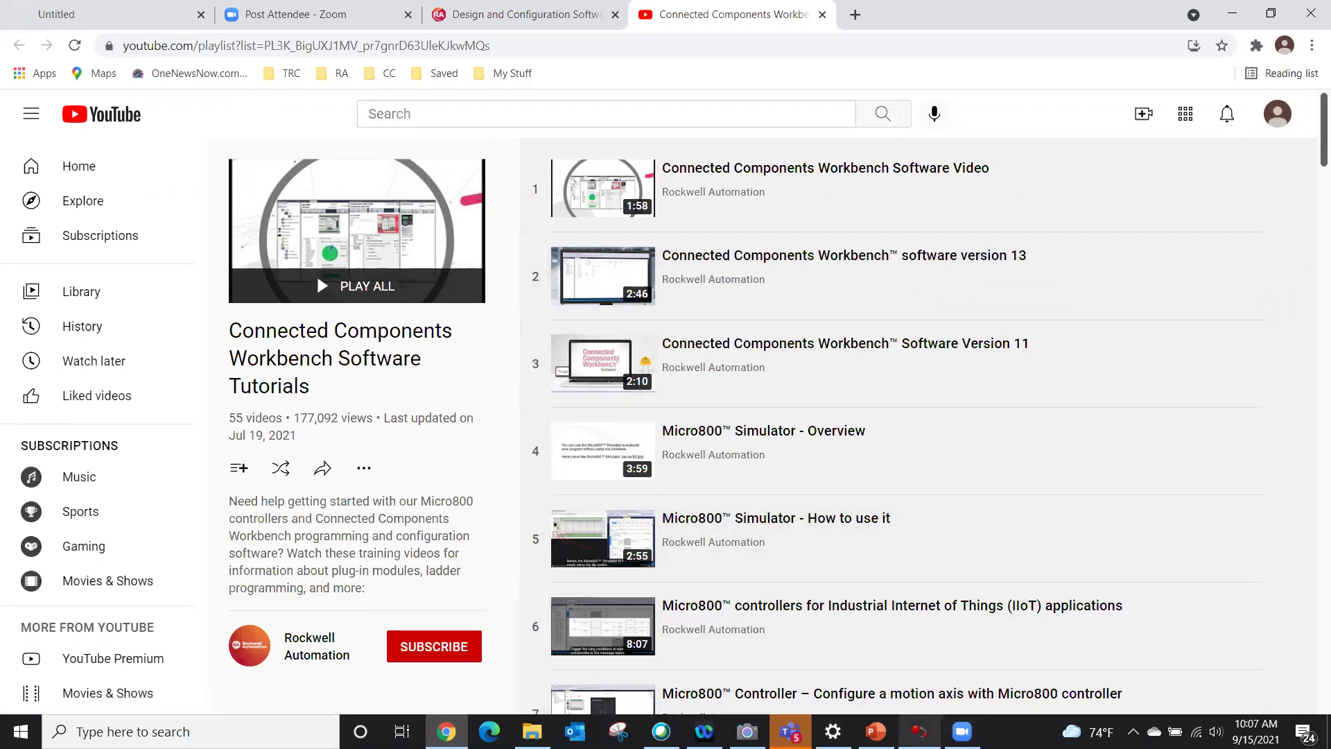
{"action": "left_click", "coordinate": [919, 732]}
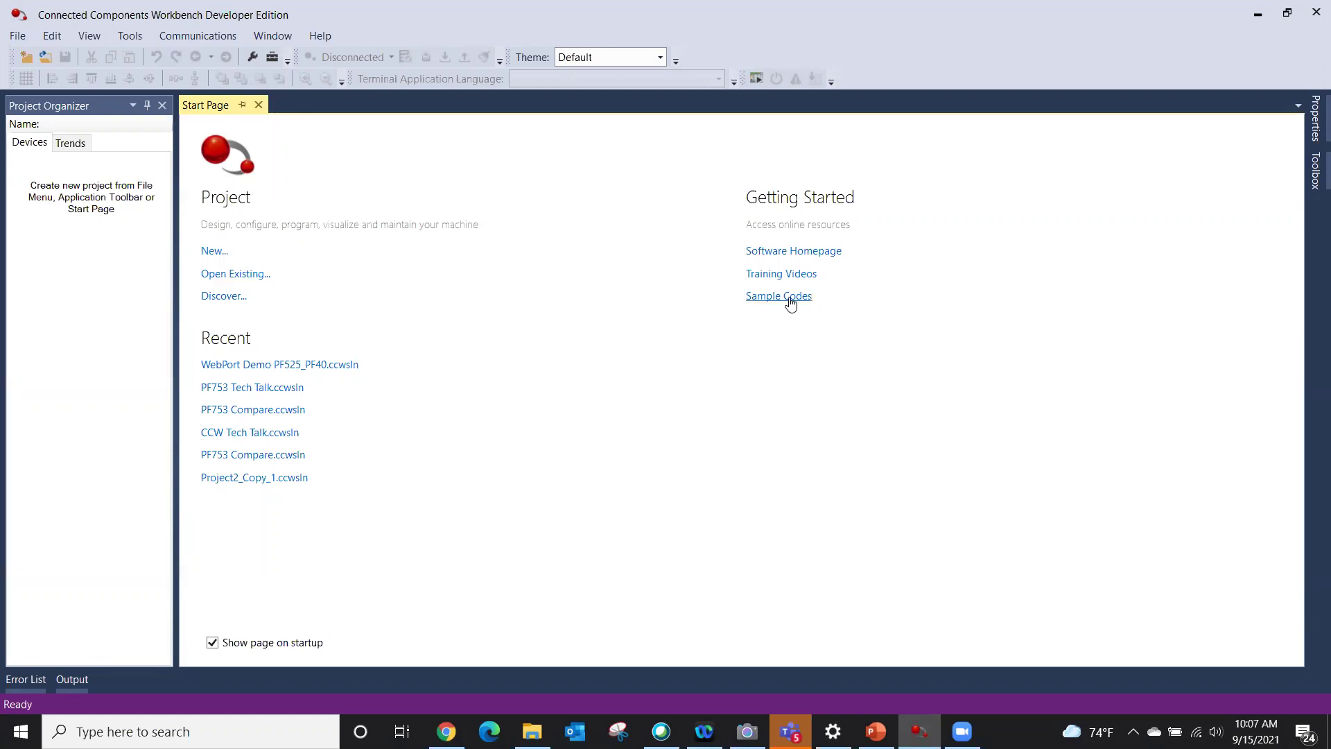
Browse the Micro800 sample code results on the Rockwell Automation site and return to Connected Components Workbench.
{"action": "left_click", "coordinate": [765, 298]}
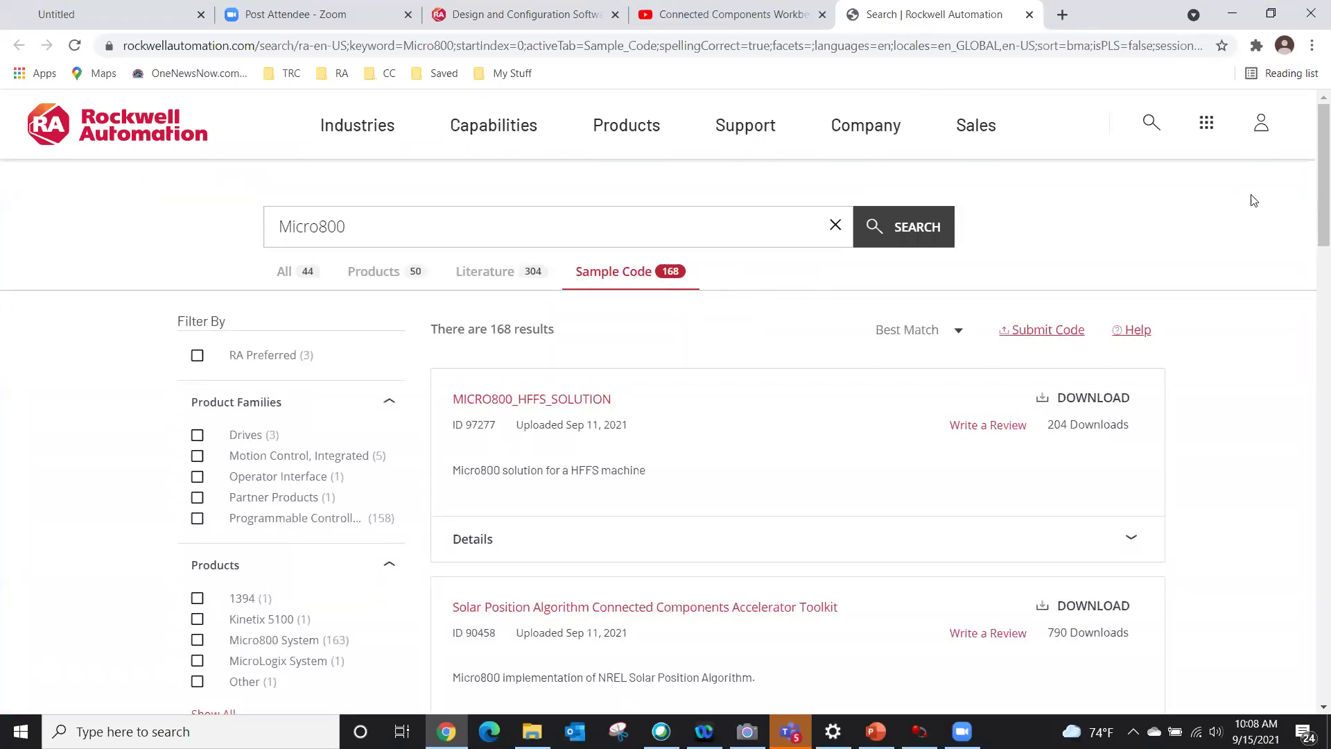
{"action": "left_click_drag", "start_coordinate": [1312, 212], "coordinate": [1312, 290]}
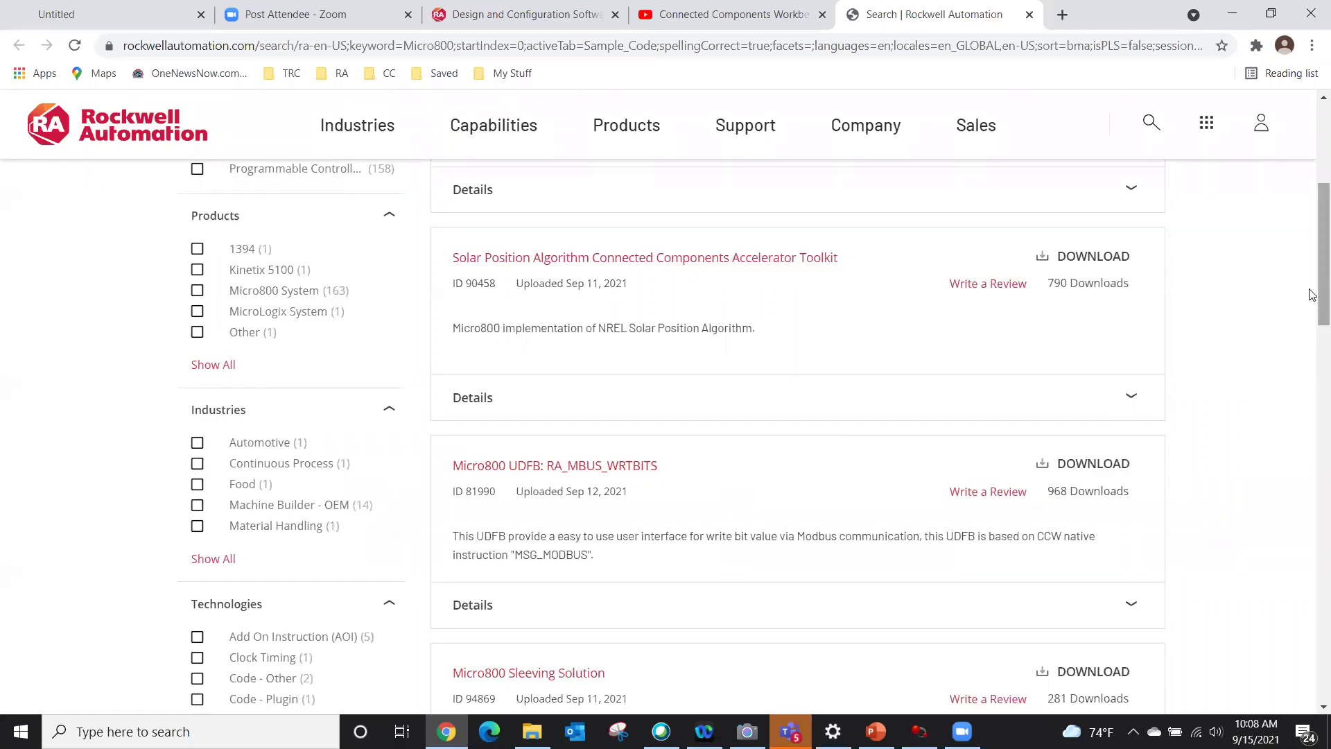
{"action": "left_click_drag", "start_coordinate": [1312, 296], "coordinate": [1312, 543]}
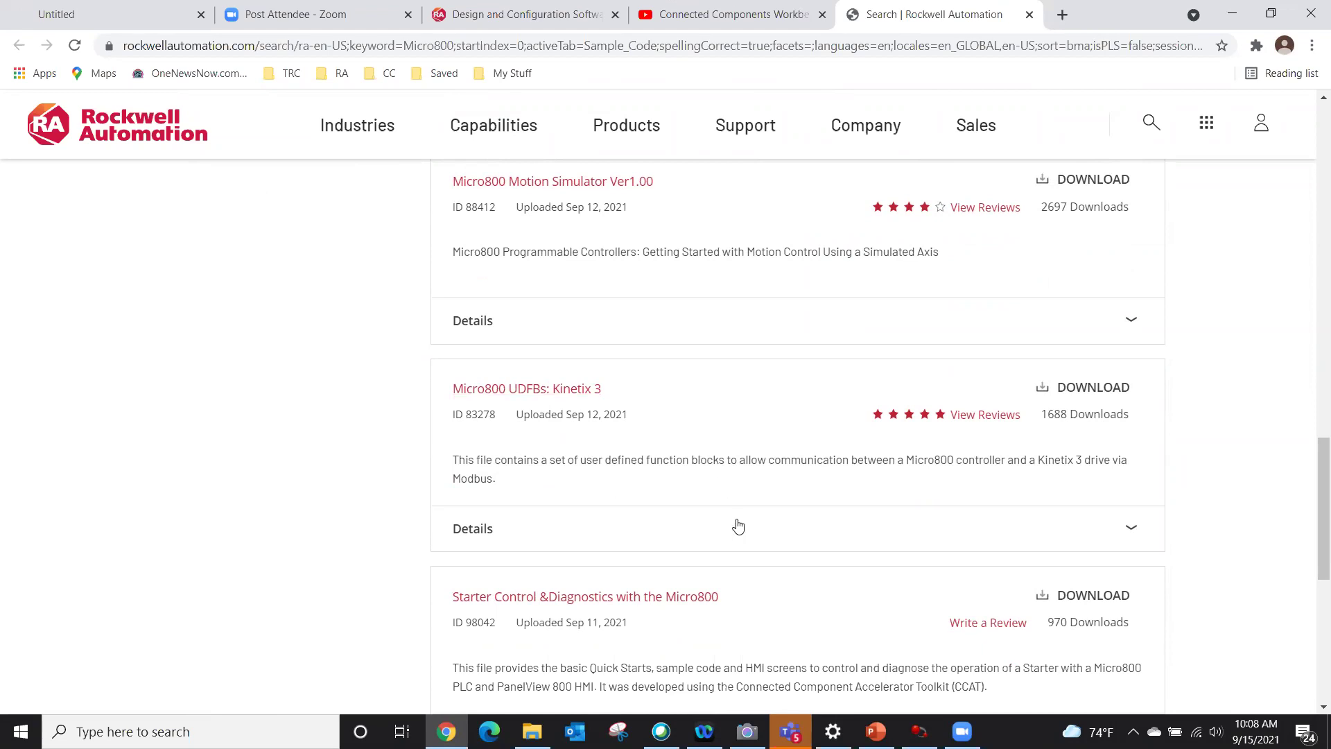
{"action": "left_click", "coordinate": [918, 731]}
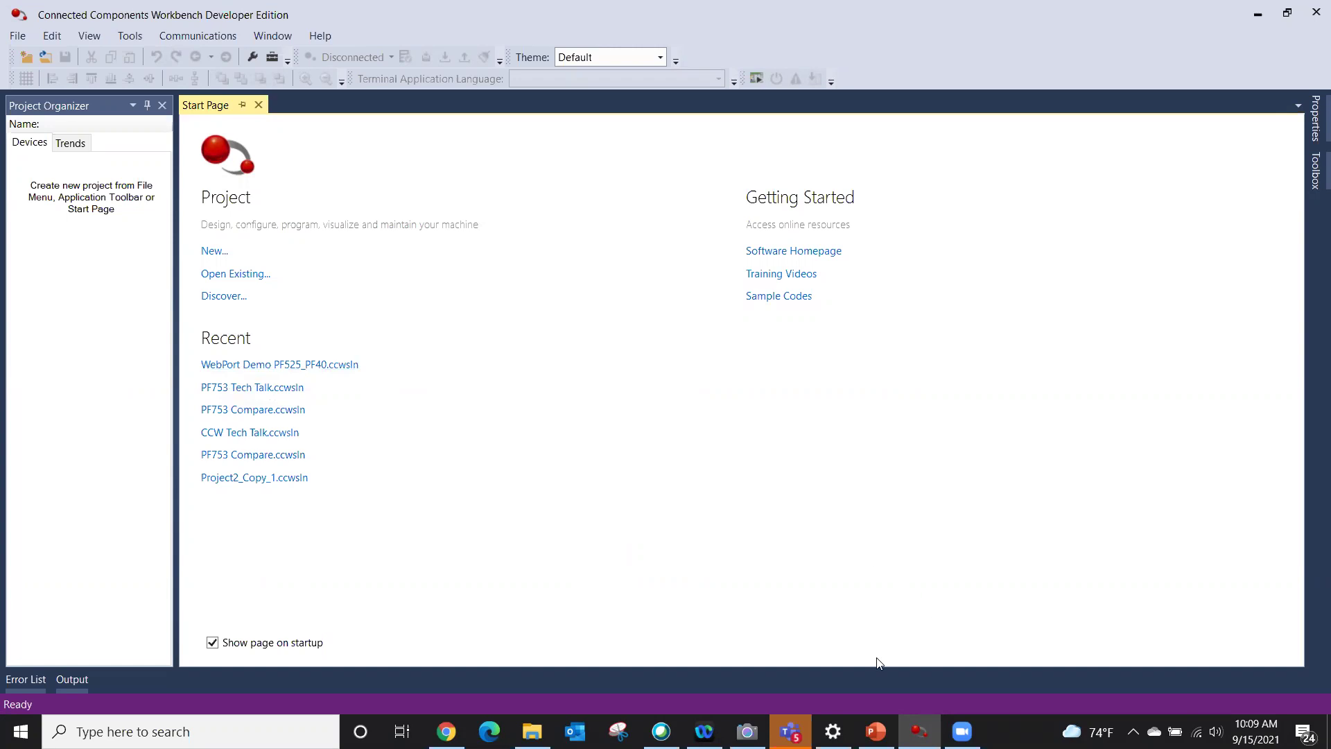
View the demo hardware in the Camera app and return to Connected Components Workbench.
{"action": "left_click", "coordinate": [747, 731]}
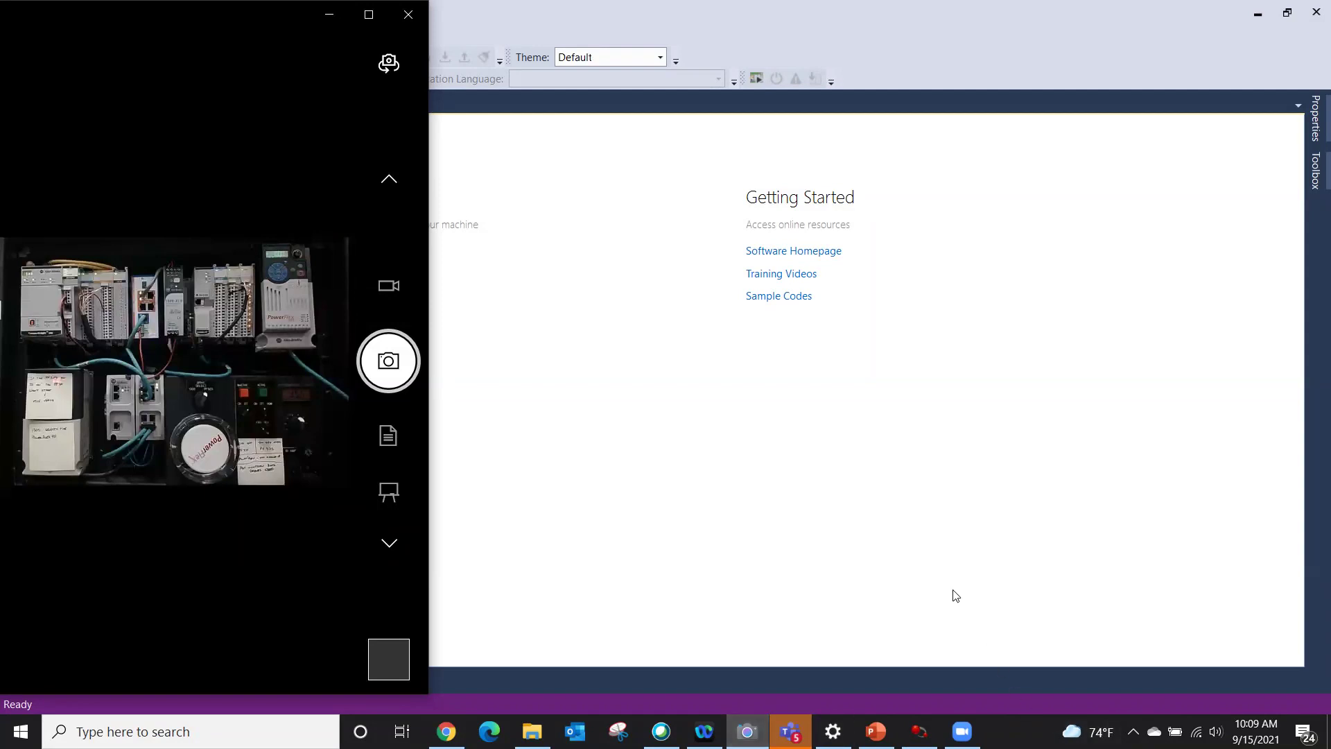
{"action": "key", "text": "alt+Tab"}
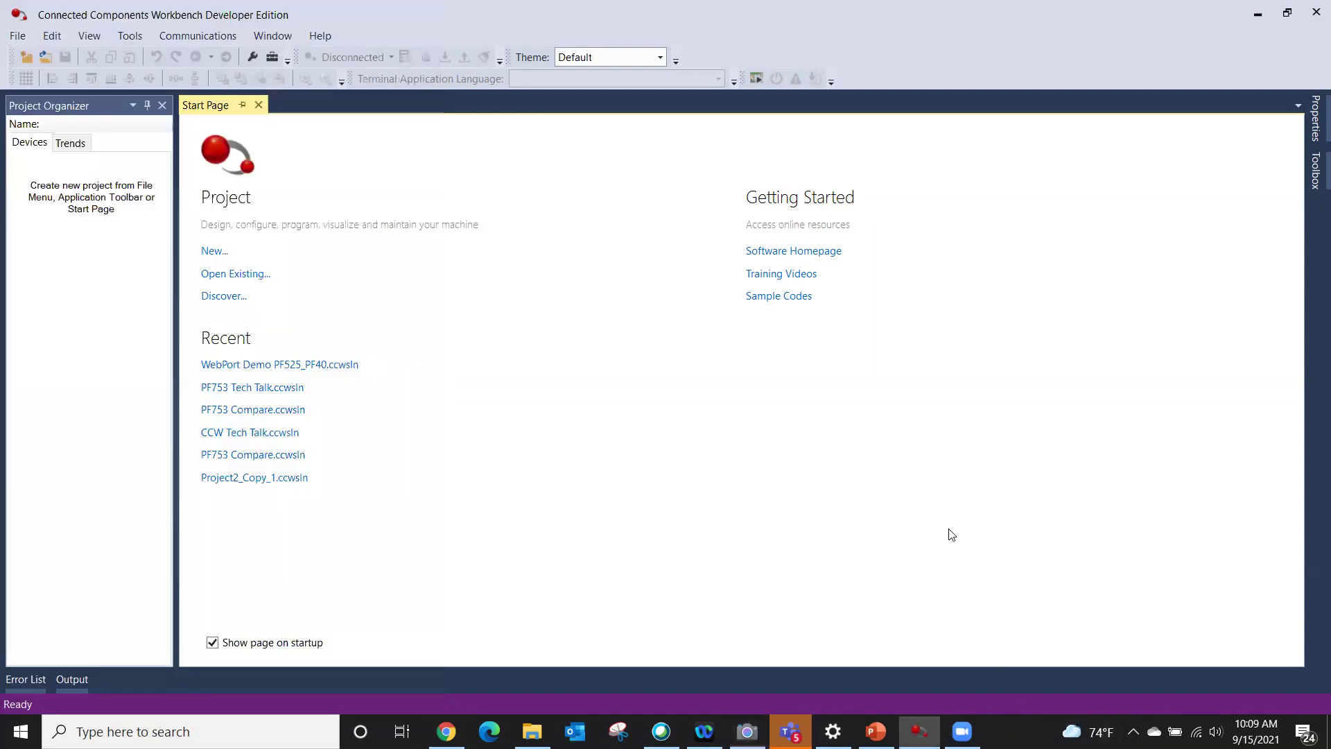
Discover devices on the AB_ETHIP-1 Ethernet network and connect to the PowerFlex 525 drive at 192.168.1.33.
{"action": "left_click", "coordinate": [221, 296]}
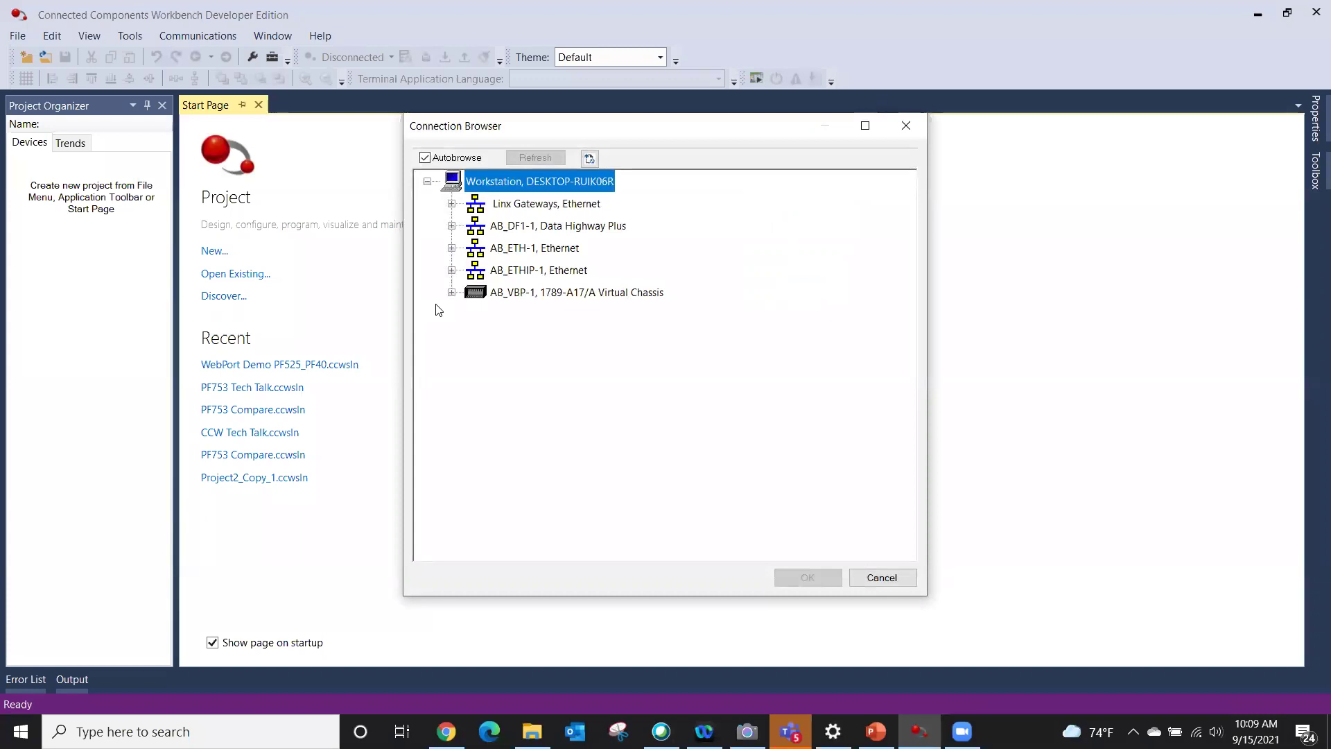
{"action": "left_click", "coordinate": [451, 271]}
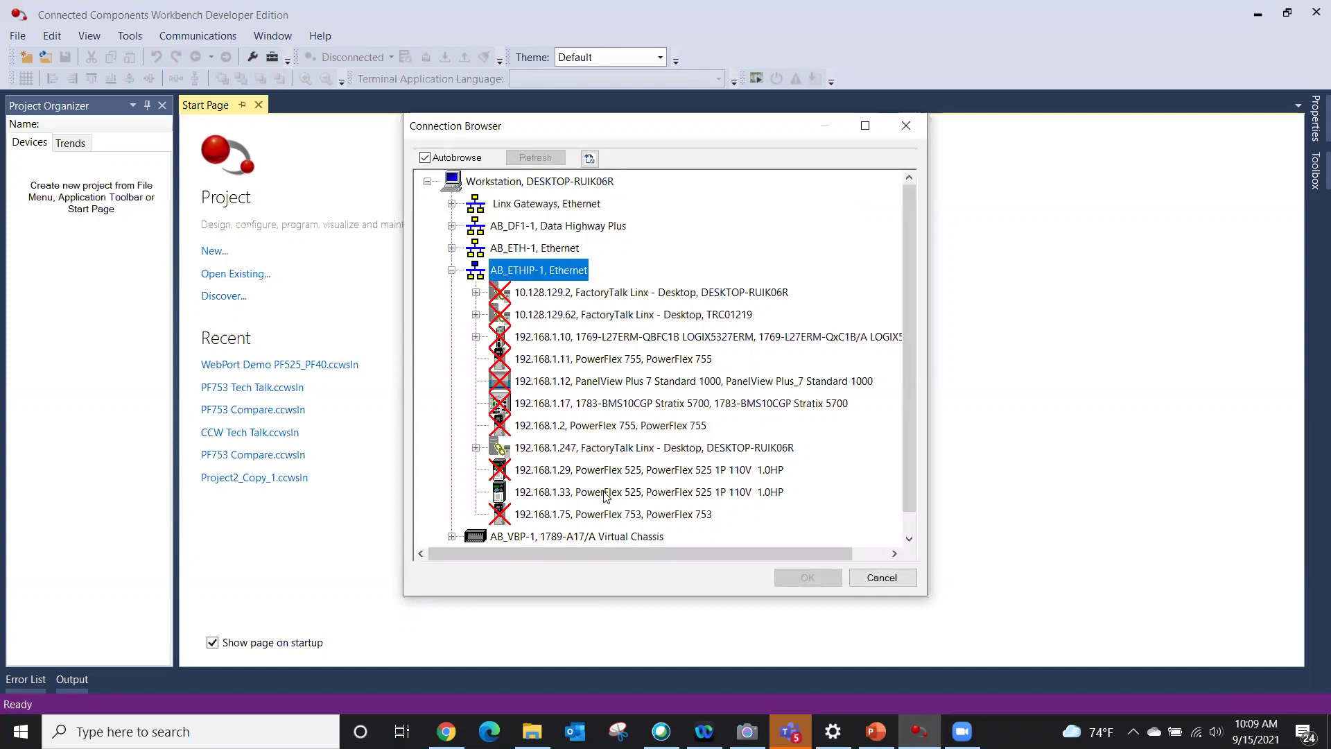
{"action": "left_click", "coordinate": [556, 491]}
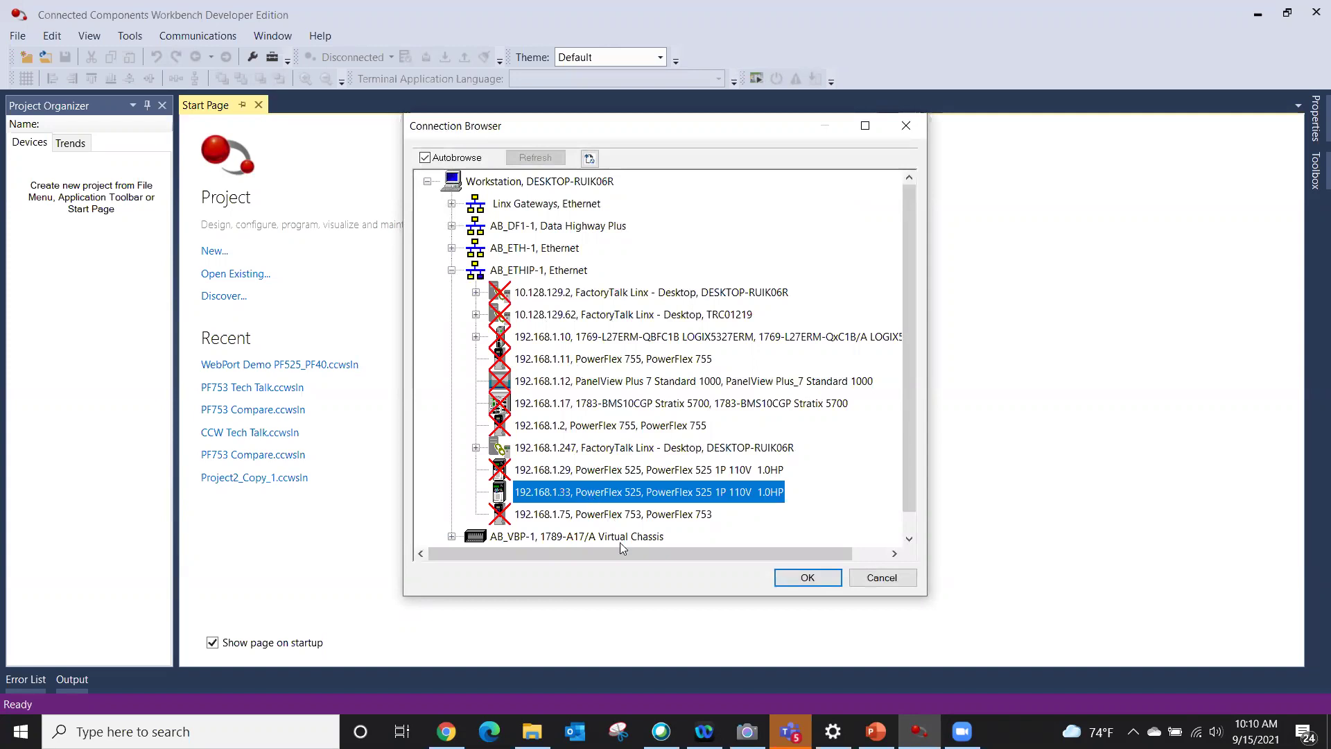
{"action": "left_click", "coordinate": [808, 578]}
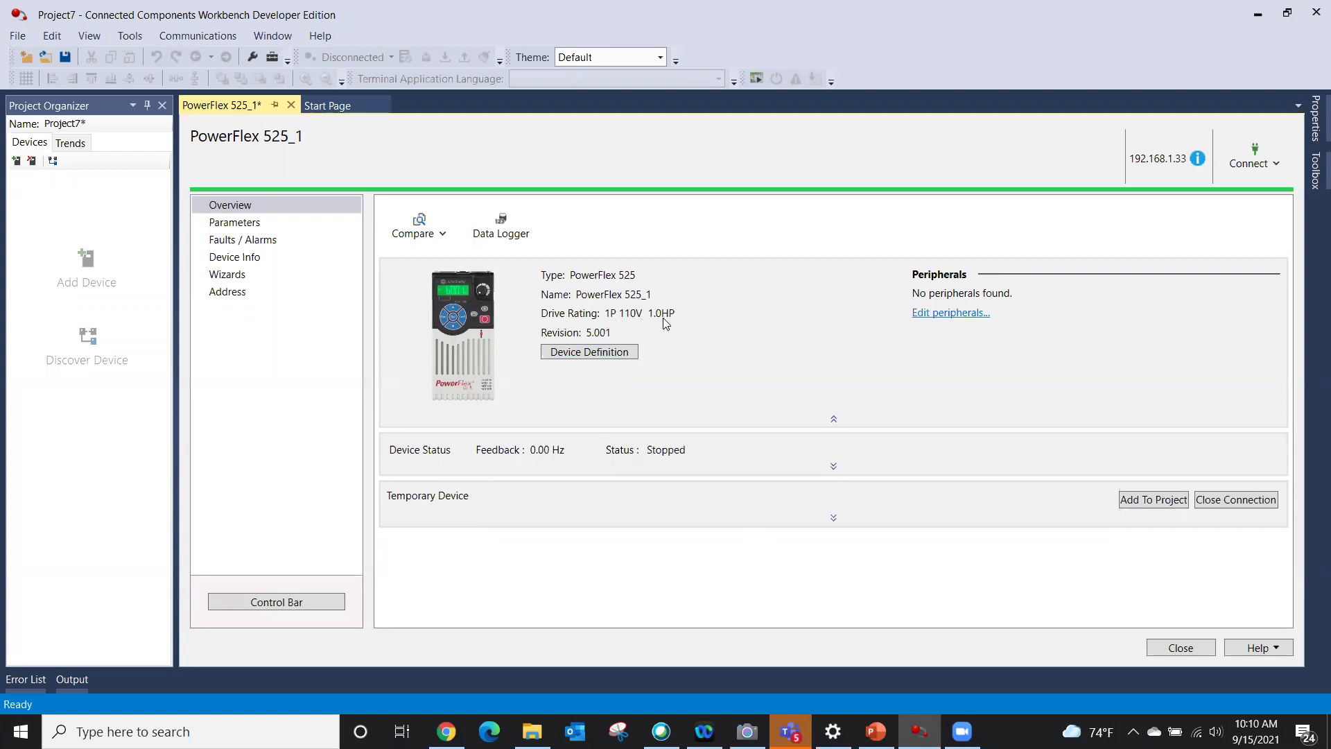
Review the identity and peripherals in the drive's device definition, and add the temporary PowerFlex 525 device to the project.
{"action": "left_click", "coordinate": [593, 353]}
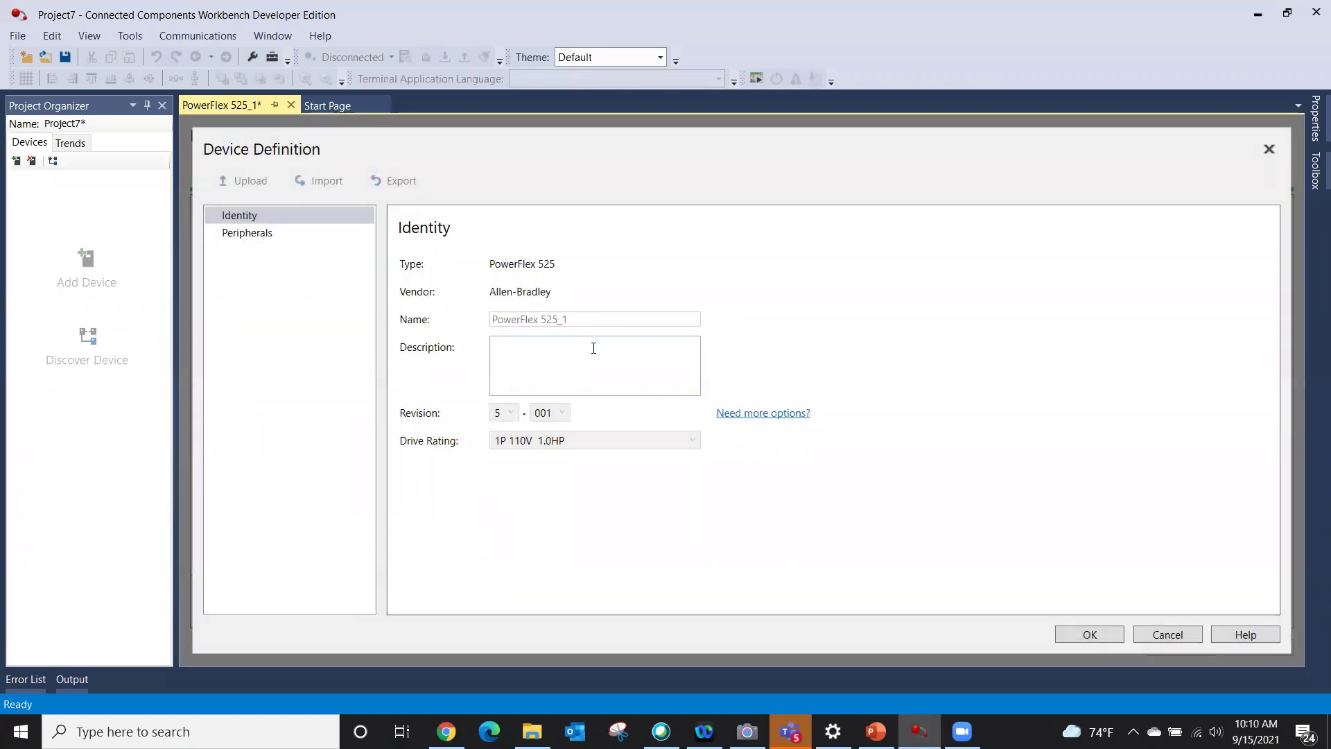
{"action": "left_click", "coordinate": [257, 234]}
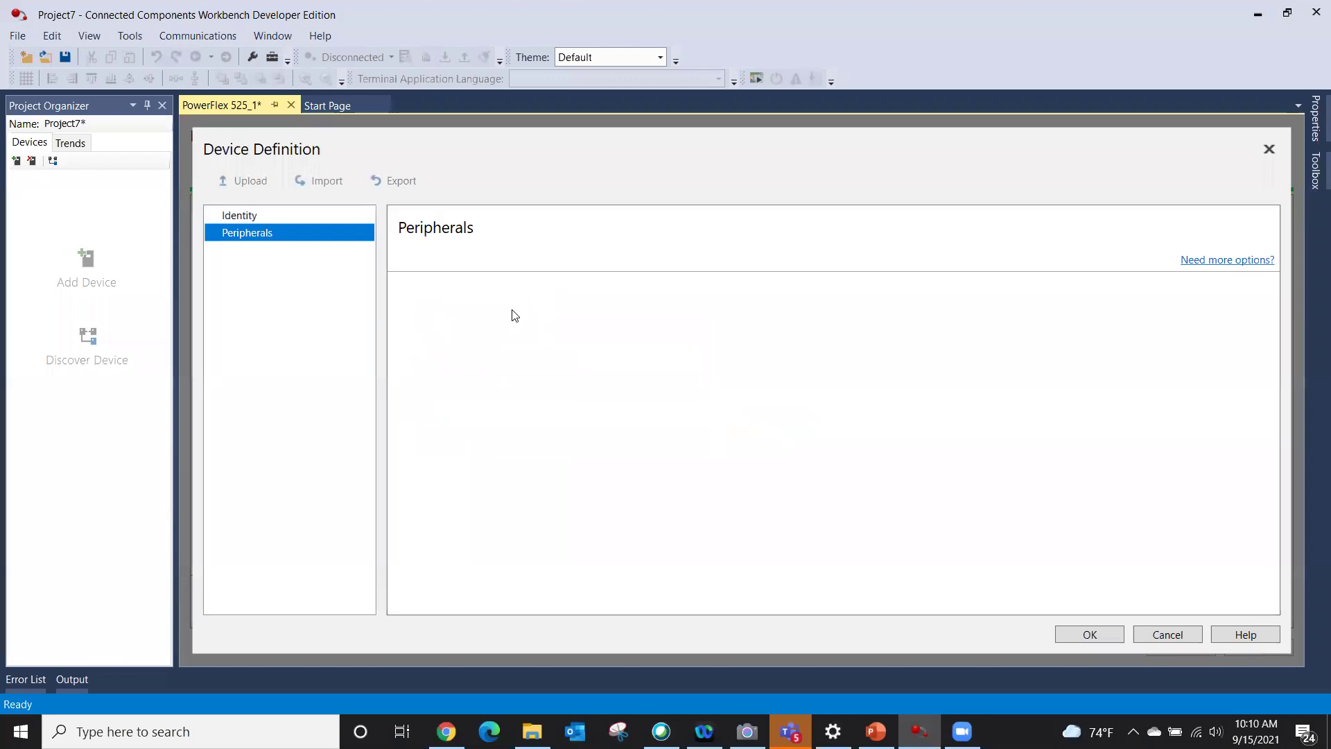
{"action": "left_click", "coordinate": [246, 218]}
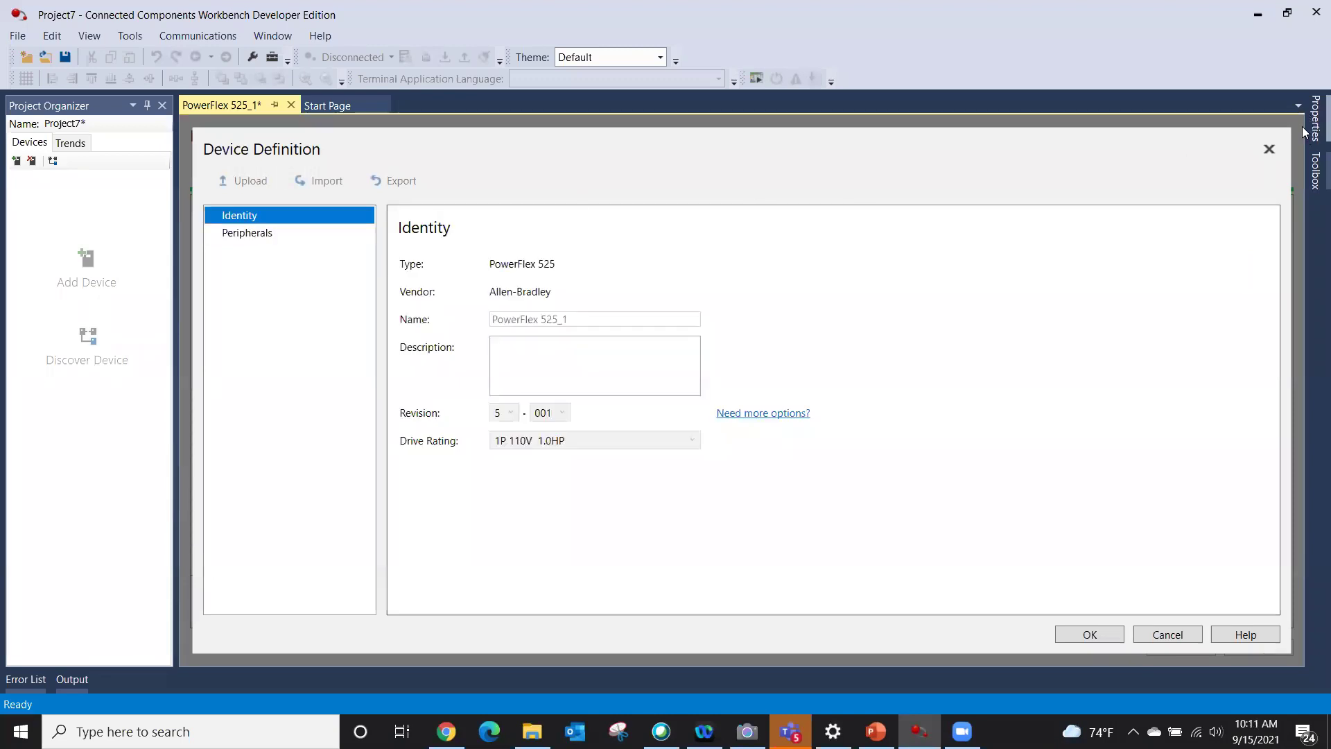
{"action": "left_click", "coordinate": [1269, 149]}
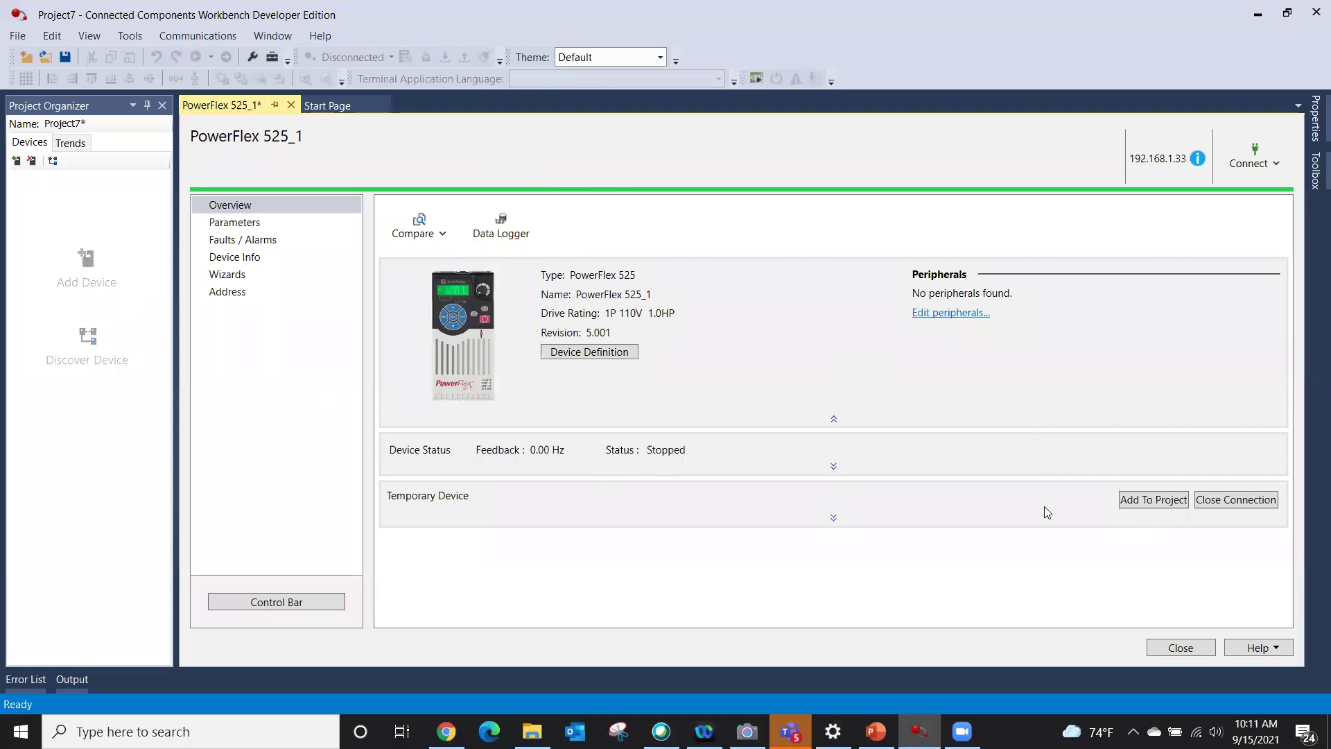
{"action": "left_click", "coordinate": [1140, 501]}
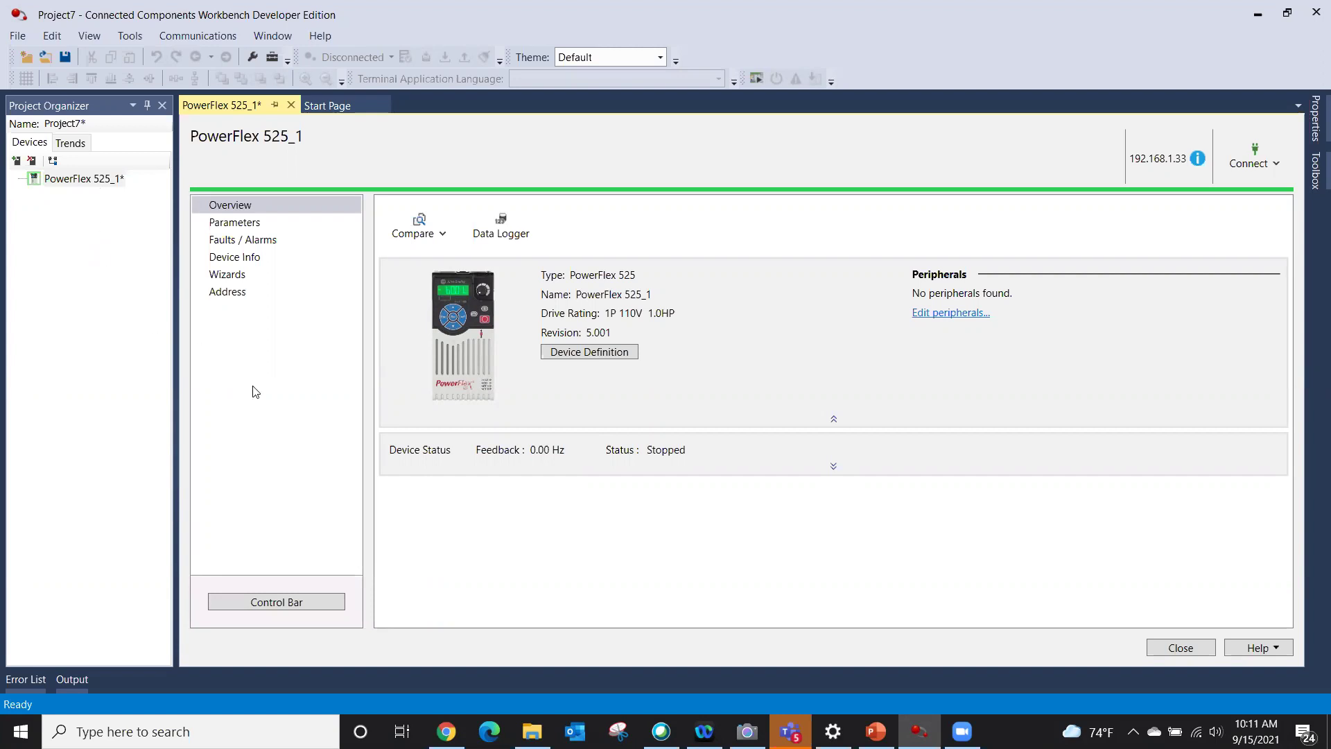
Filter the drive's parameters by "acce" to look up the acceleration settings, and clear the filter.
{"action": "left_click", "coordinate": [260, 221]}
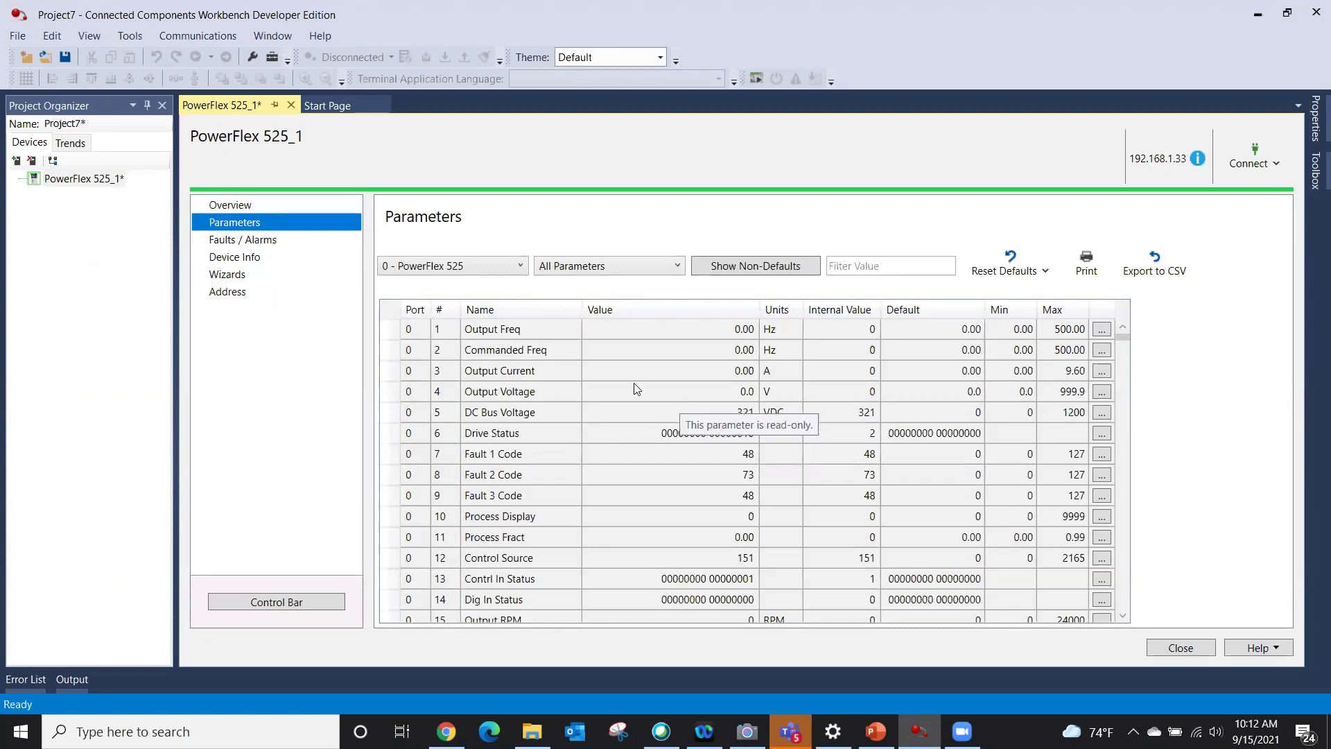
{"action": "left_click", "coordinate": [857, 266]}
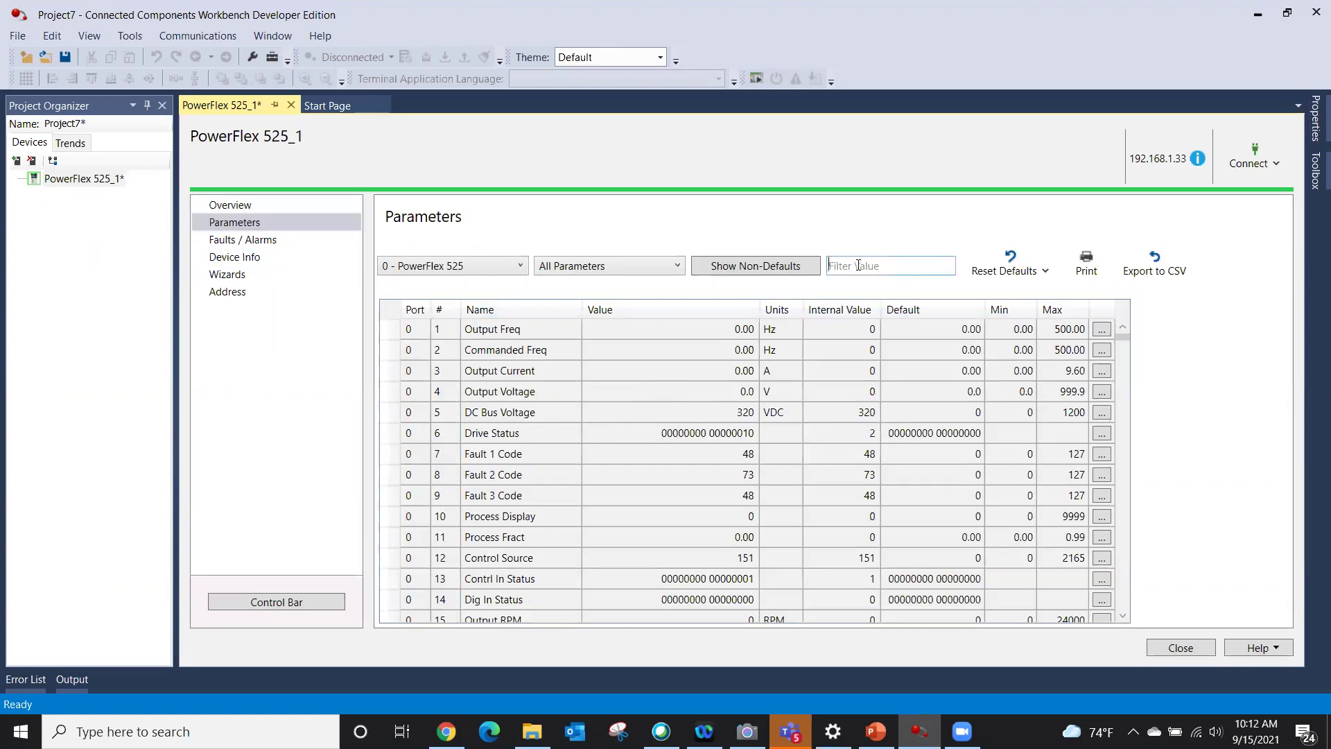
{"action": "type", "text": "acce"}
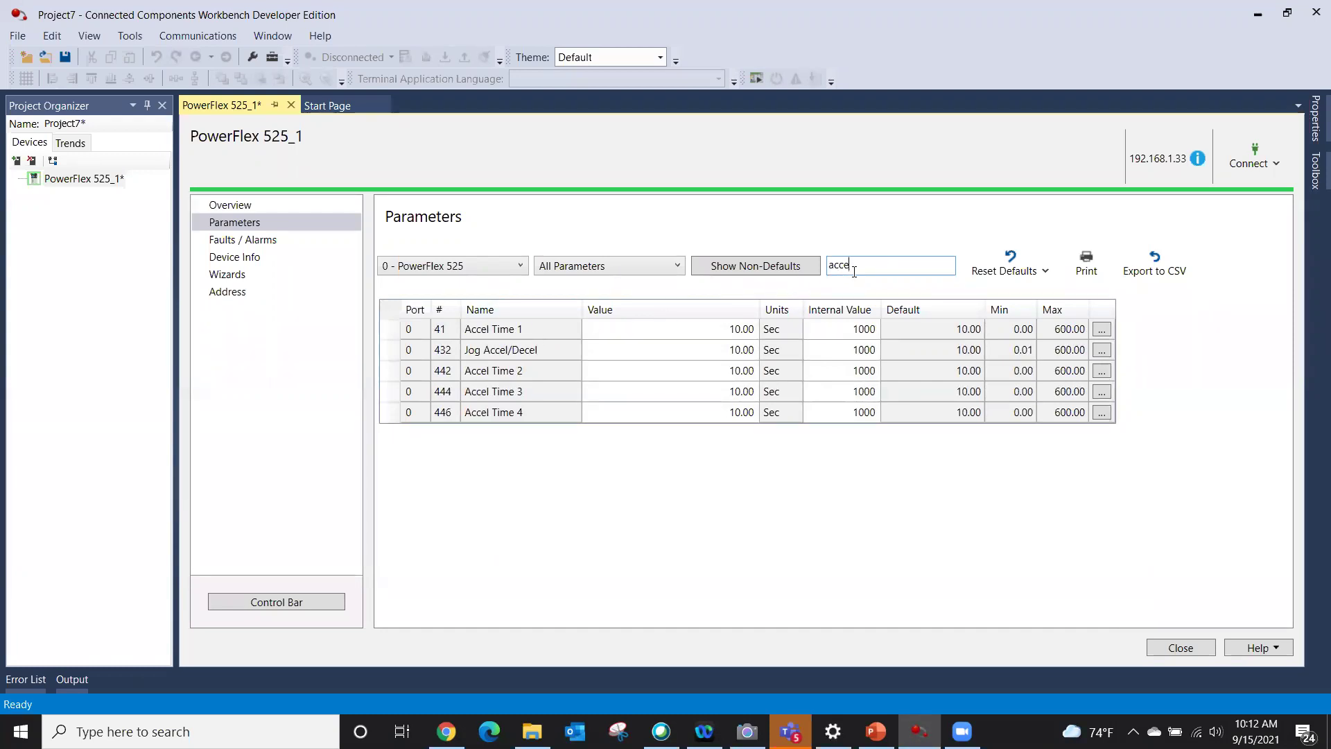
{"action": "key", "text": "BackSpace"}
{"action": "key", "text": "BackSpace"}
{"action": "key", "text": "BackSpace"}
{"action": "key", "text": "BackSpace"}
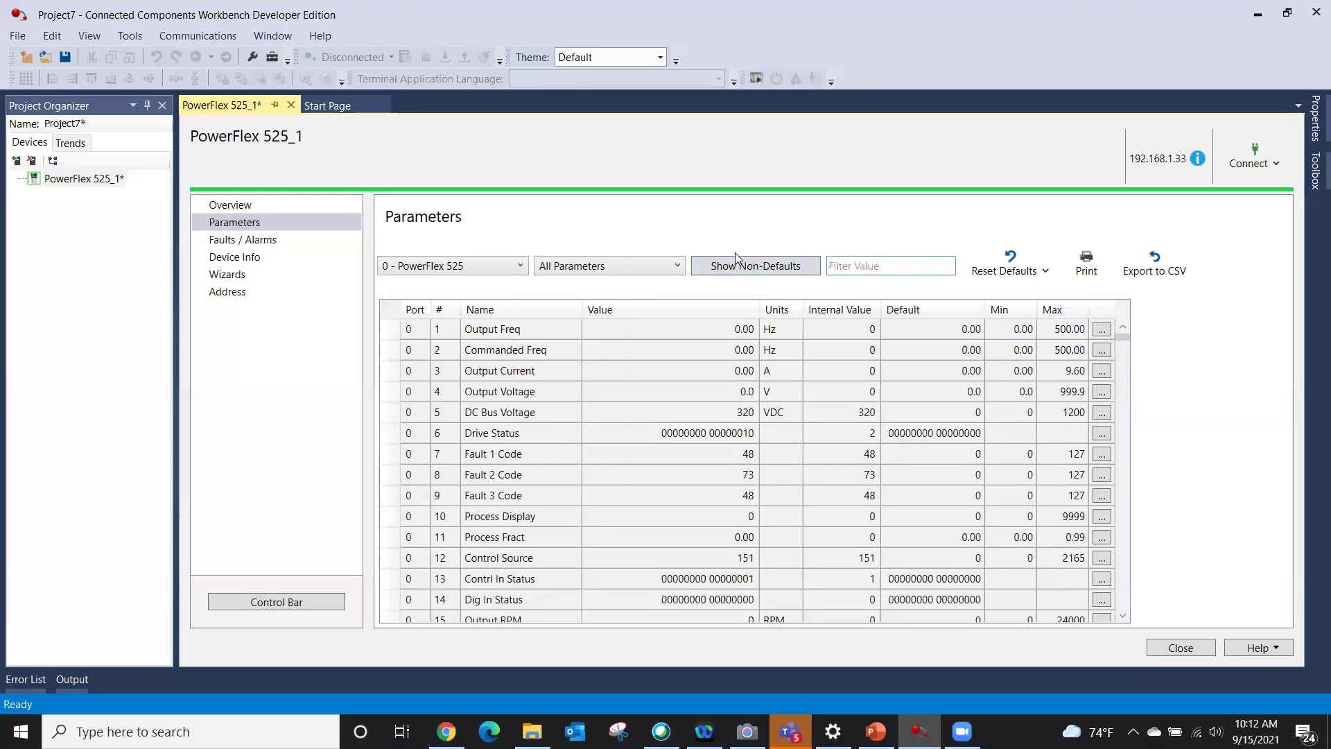
Review only the non-default parameters, restore the full parameter list and check which ports can be selected.
{"action": "left_click", "coordinate": [776, 270]}
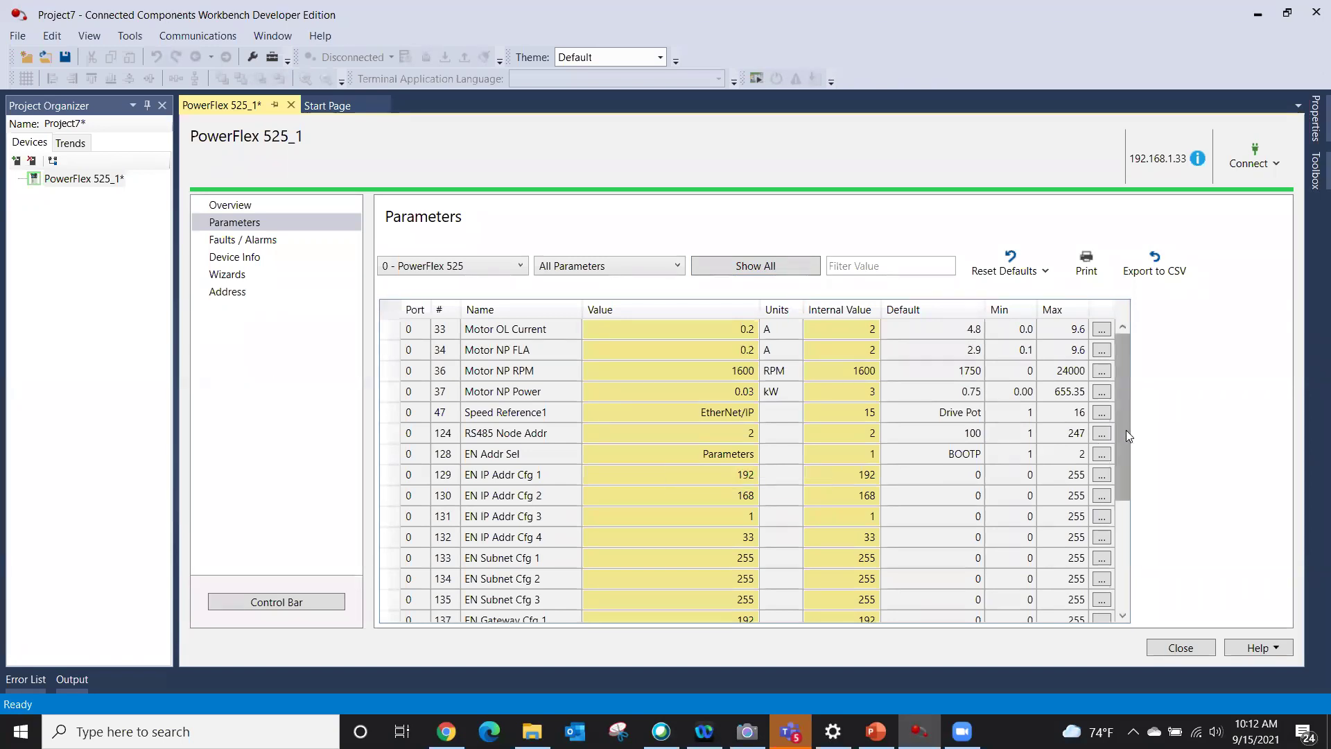
{"action": "left_click_drag", "start_coordinate": [1126, 429], "coordinate": [1124, 492]}
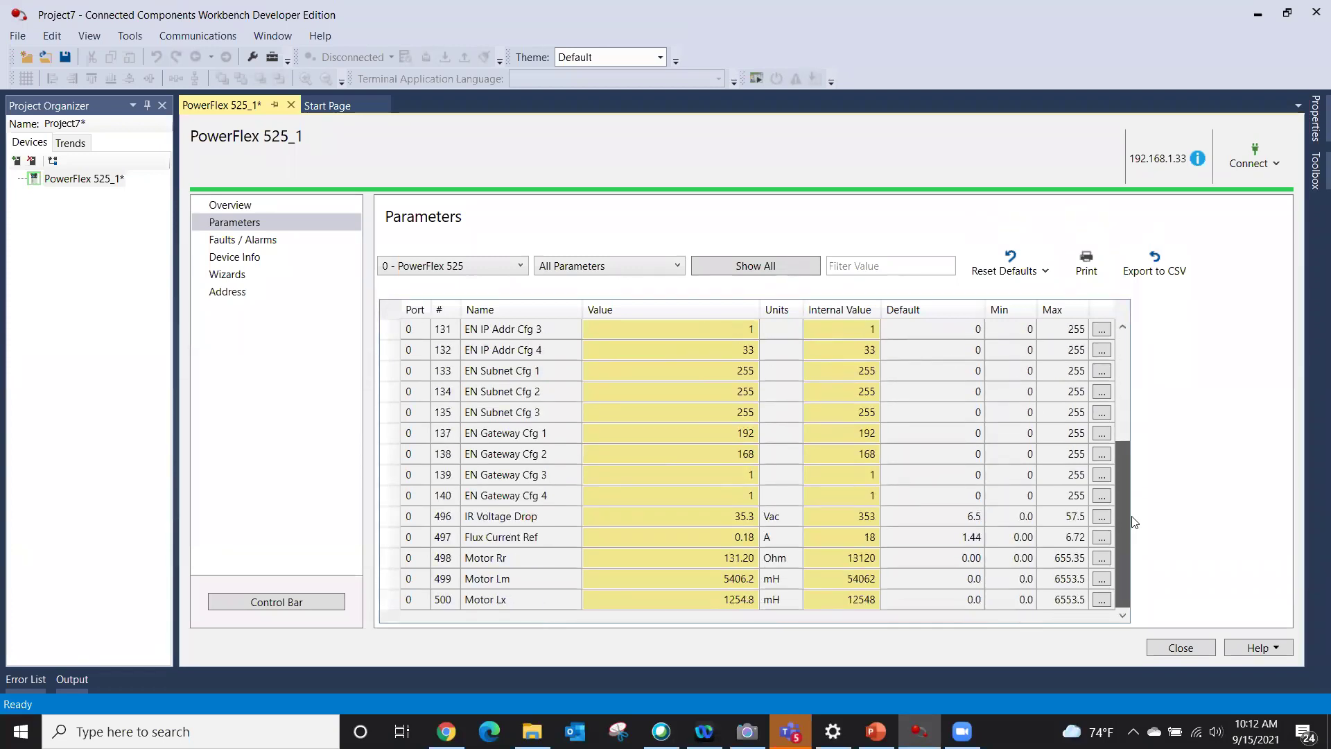
{"action": "scroll", "coordinate": [1139, 452], "scroll_direction": "up", "scroll_amount": 2}
{"action": "scroll", "coordinate": [1126, 398], "scroll_direction": "up", "scroll_amount": 1}
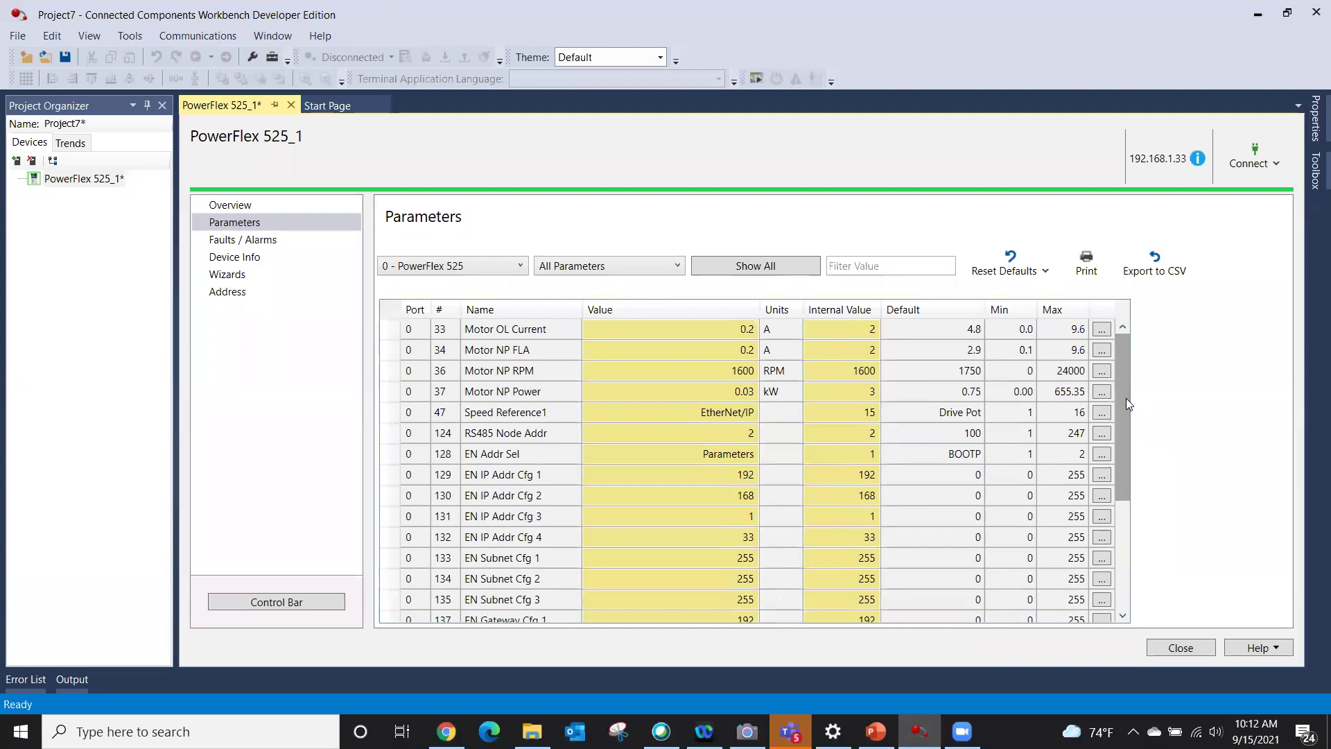
{"action": "left_click", "coordinate": [775, 267]}
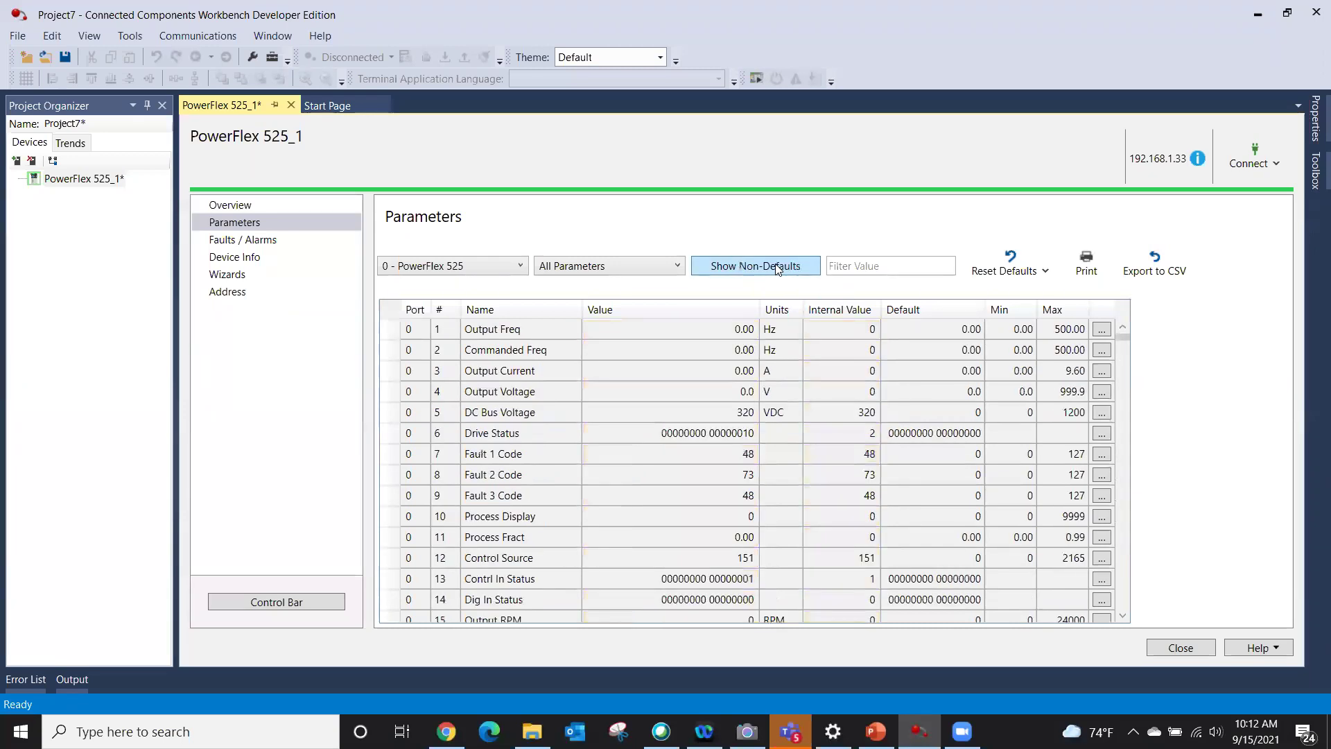
{"action": "left_click", "coordinate": [483, 269]}
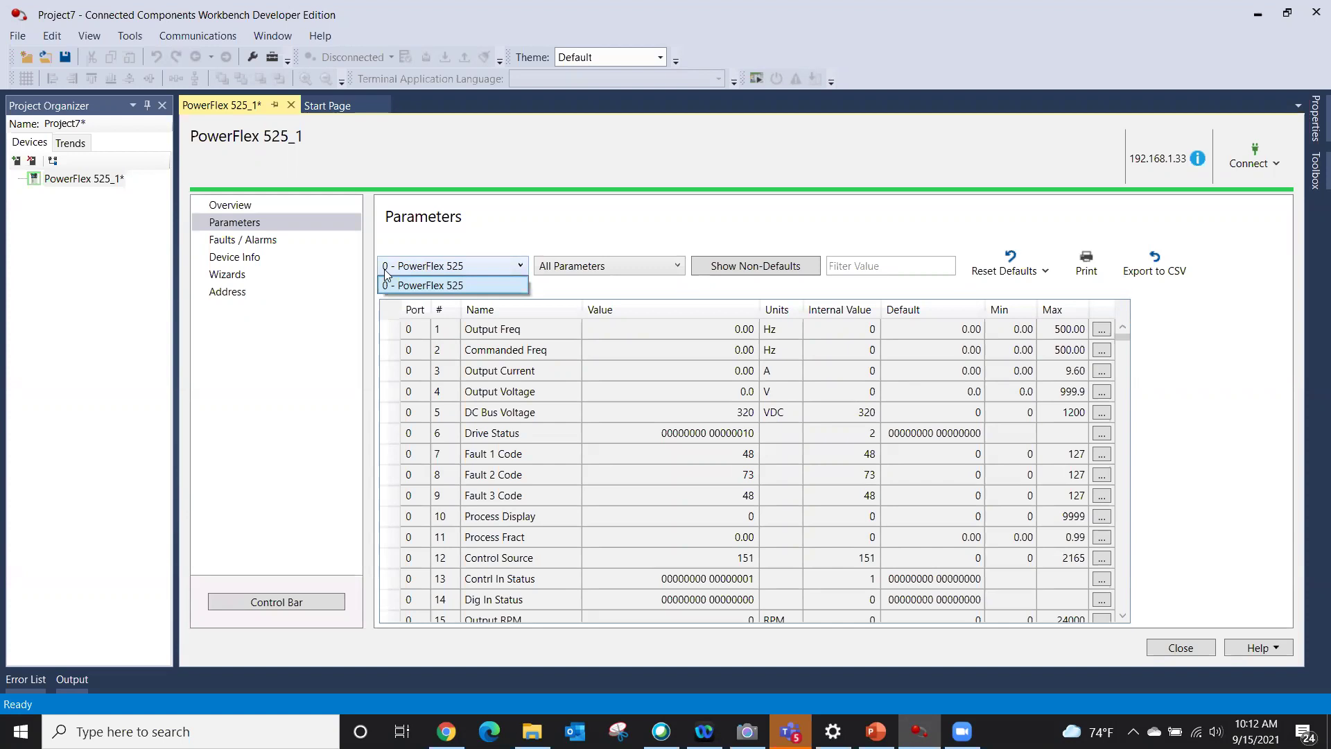
{"action": "left_click", "coordinate": [456, 268]}
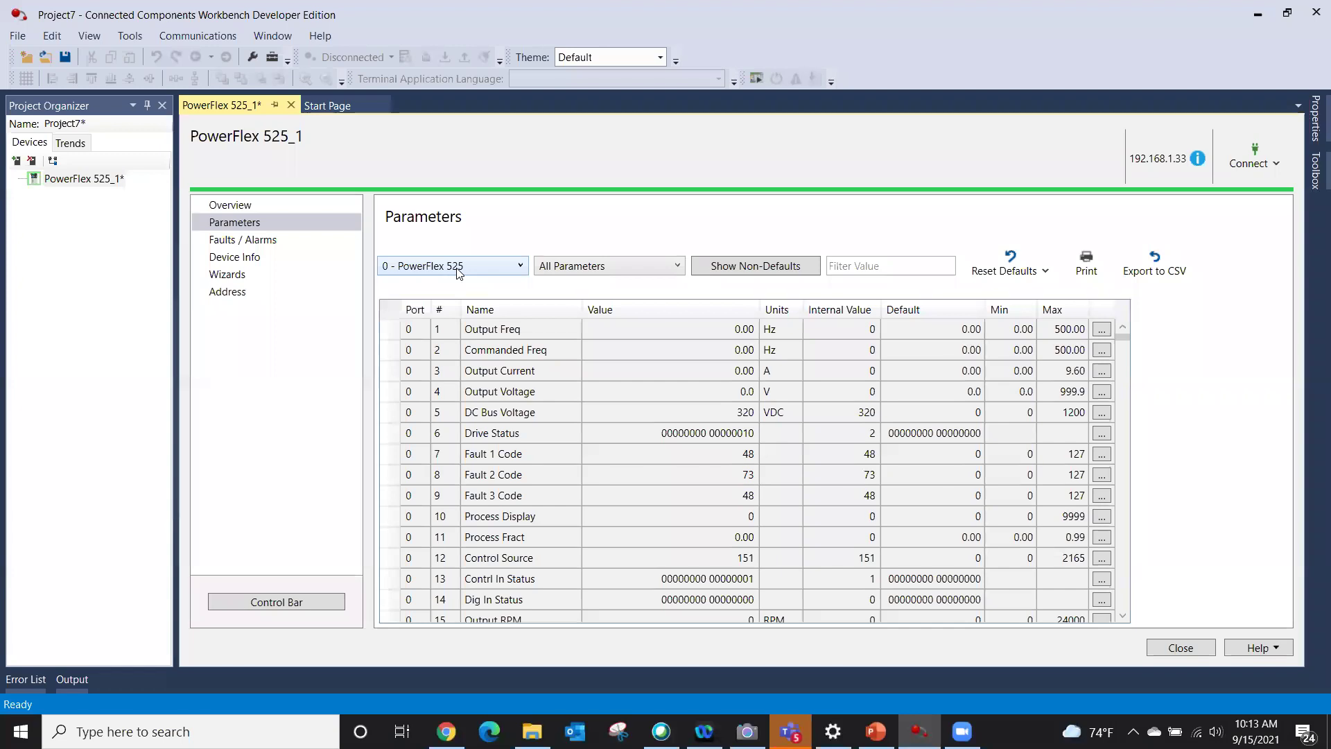
Inspect the drive's faults, view the details of the EN Net Loss fault and read its help topic on possible causes and solutions.
{"action": "left_click", "coordinate": [273, 240]}
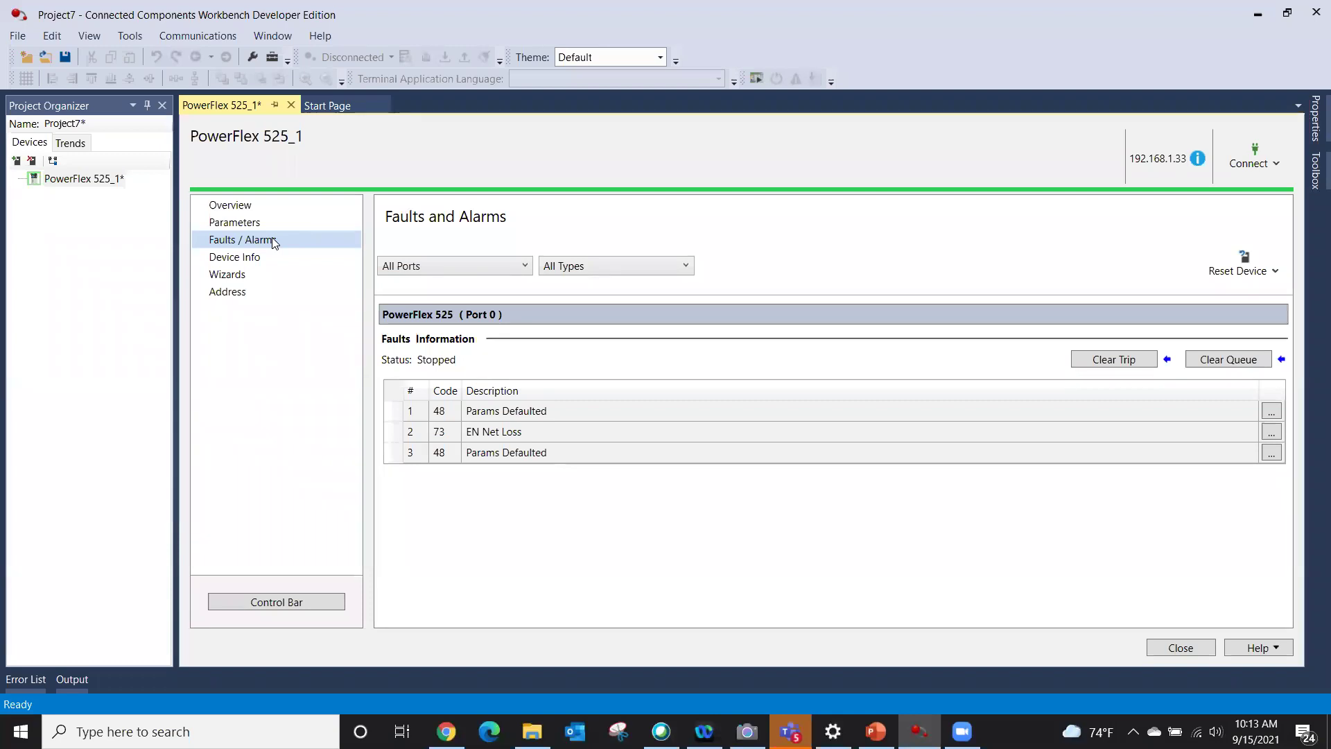
{"action": "left_click", "coordinate": [272, 239]}
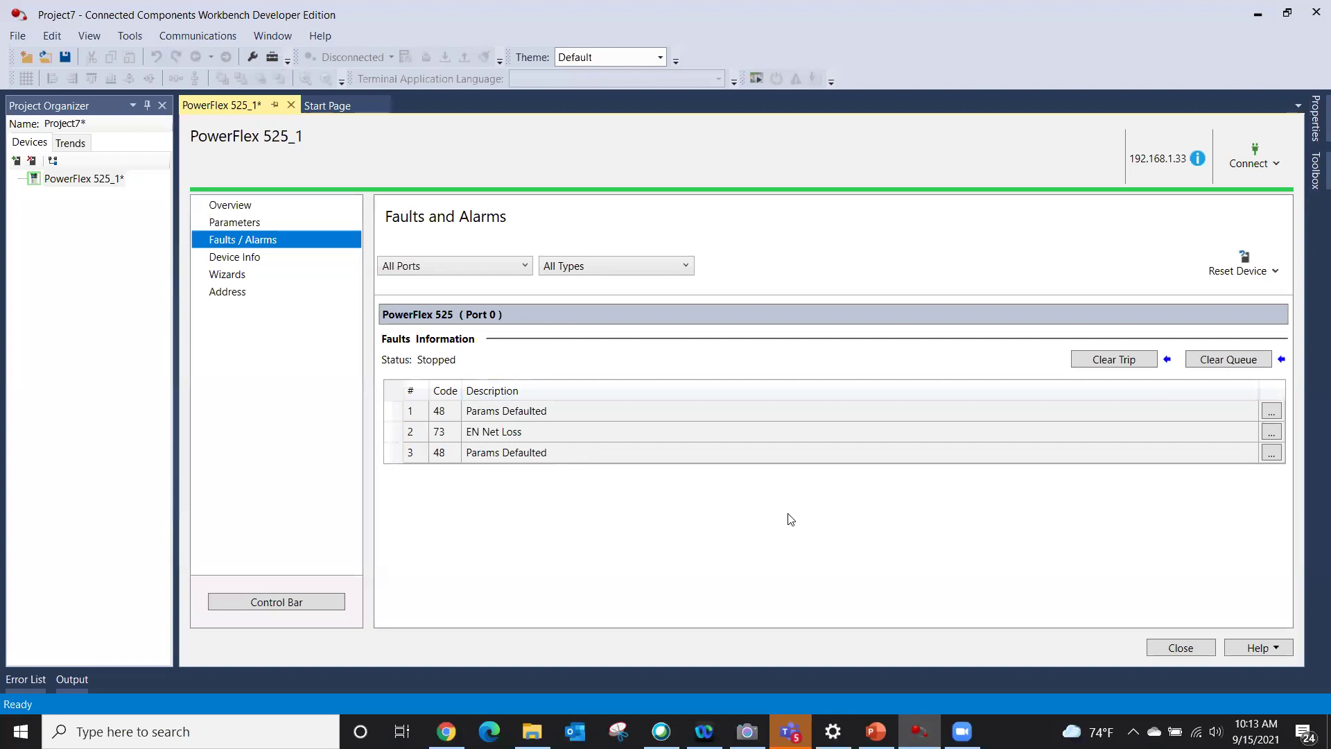
{"action": "left_click", "coordinate": [1272, 432]}
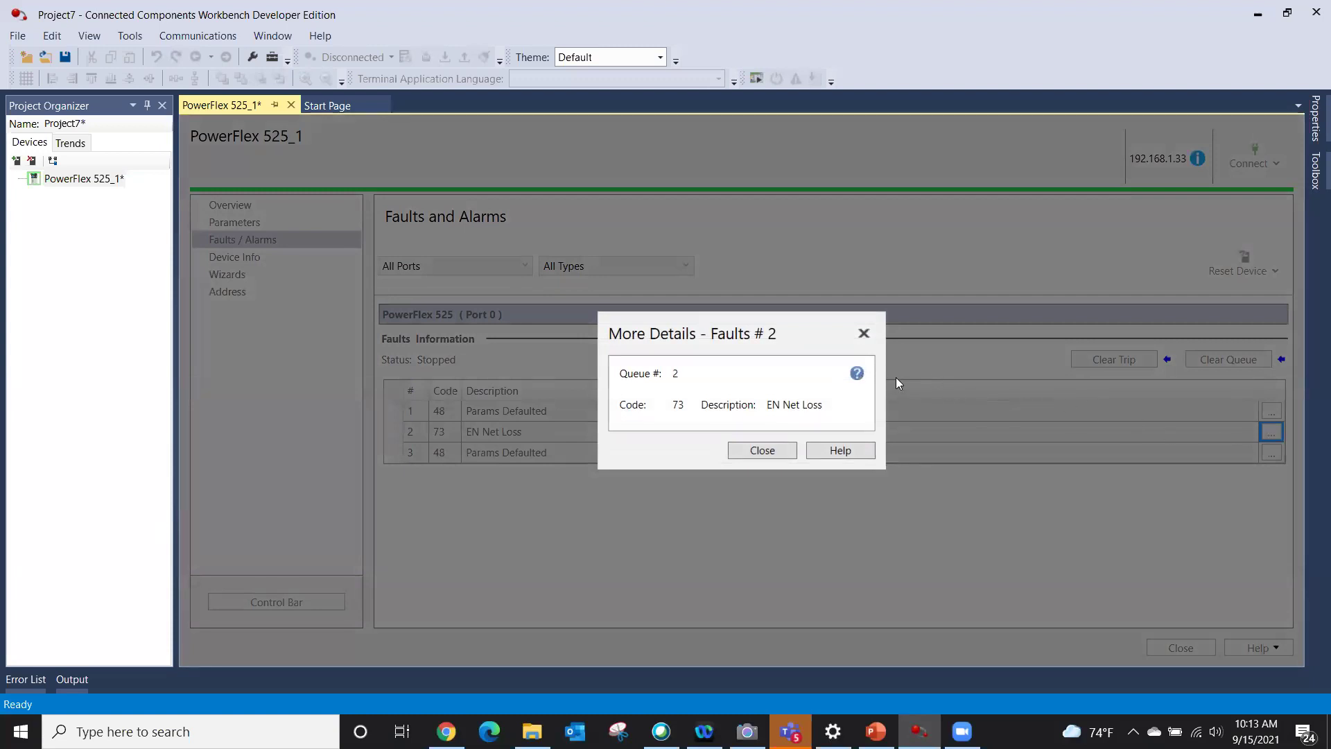
{"action": "left_click", "coordinate": [857, 373]}
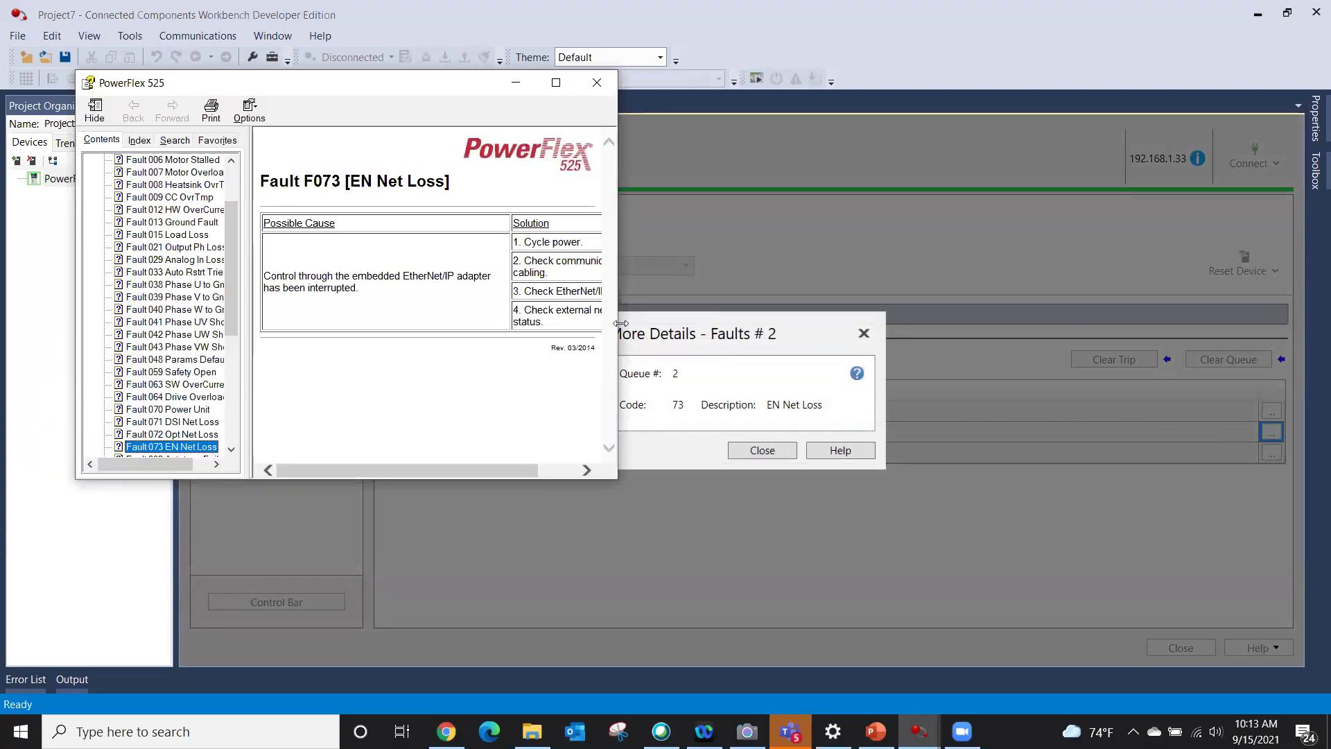
{"action": "left_click_drag", "start_coordinate": [621, 323], "coordinate": [797, 334]}
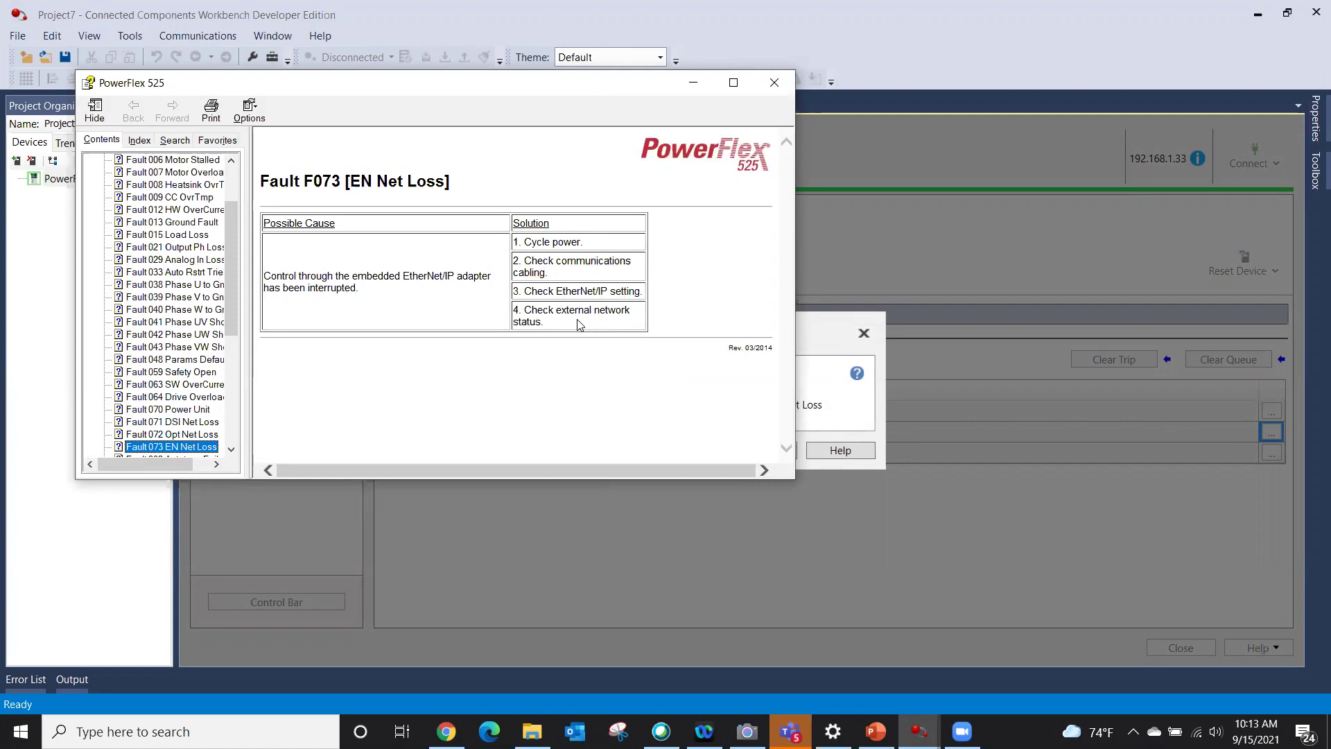
{"action": "left_click", "coordinate": [777, 82]}
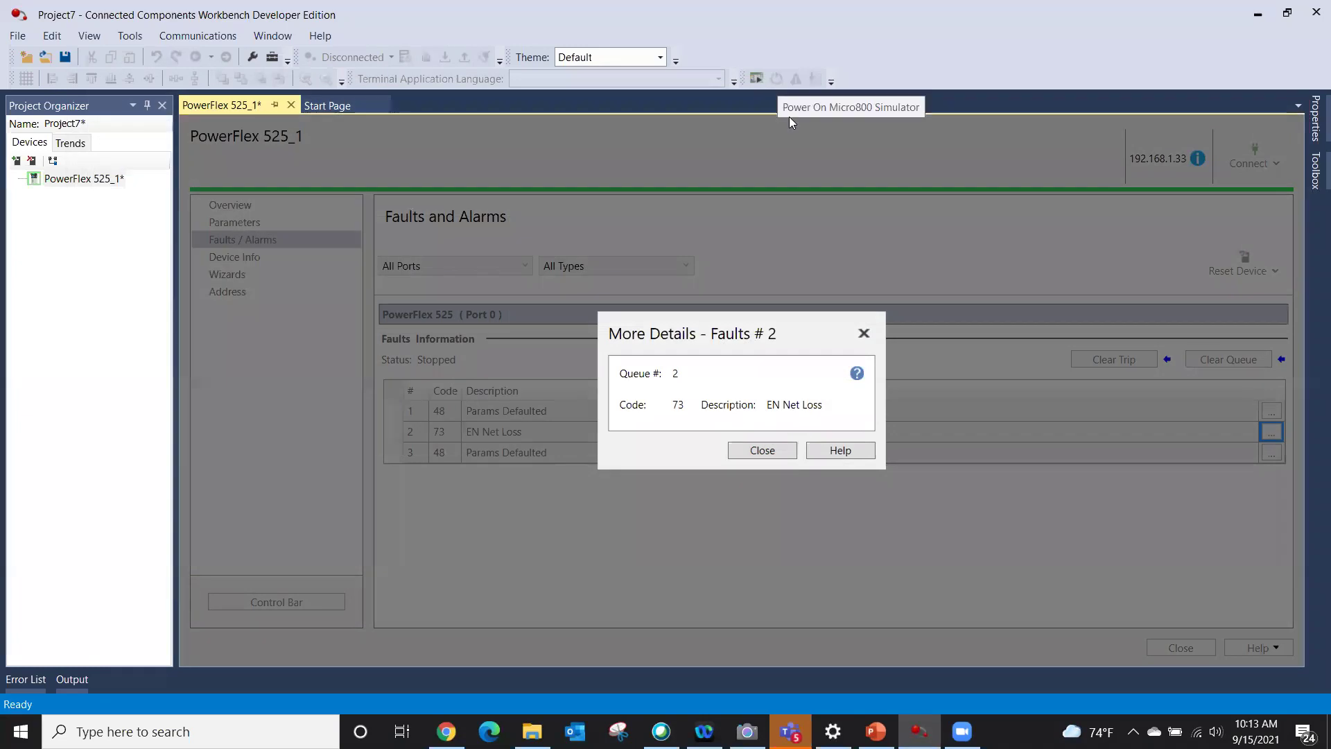
Close the fault details, review the drive's hardware and firmware information, and start the PowerFlex 525 Startup Wizard.
{"action": "left_click", "coordinate": [863, 334]}
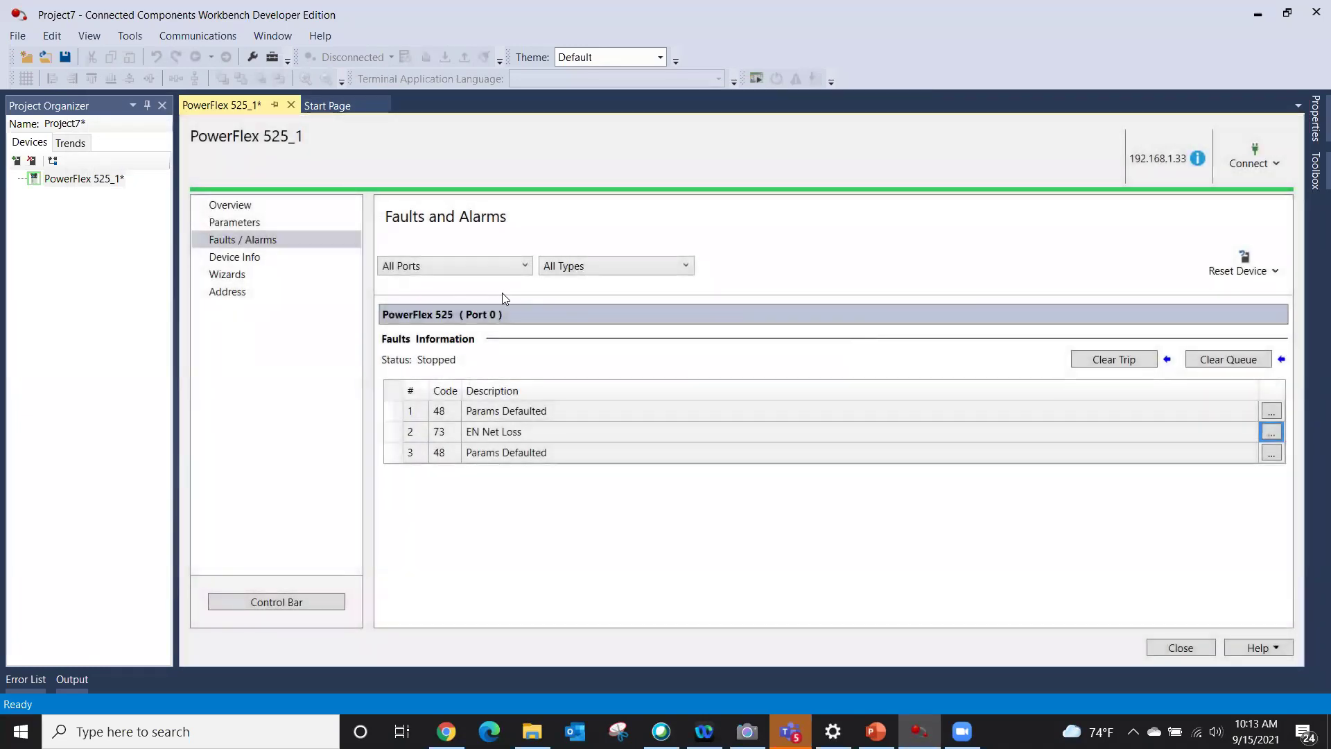
{"action": "left_click", "coordinate": [249, 259]}
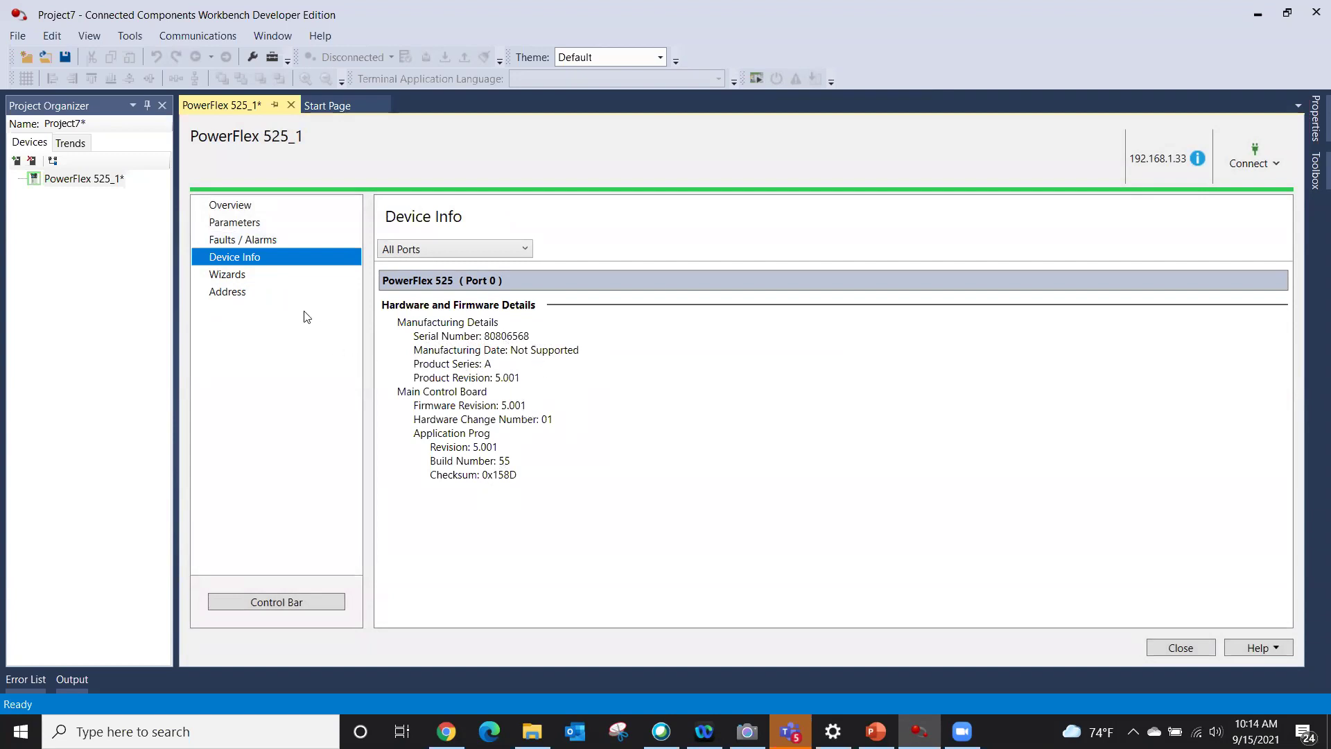
{"action": "left_click", "coordinate": [244, 276]}
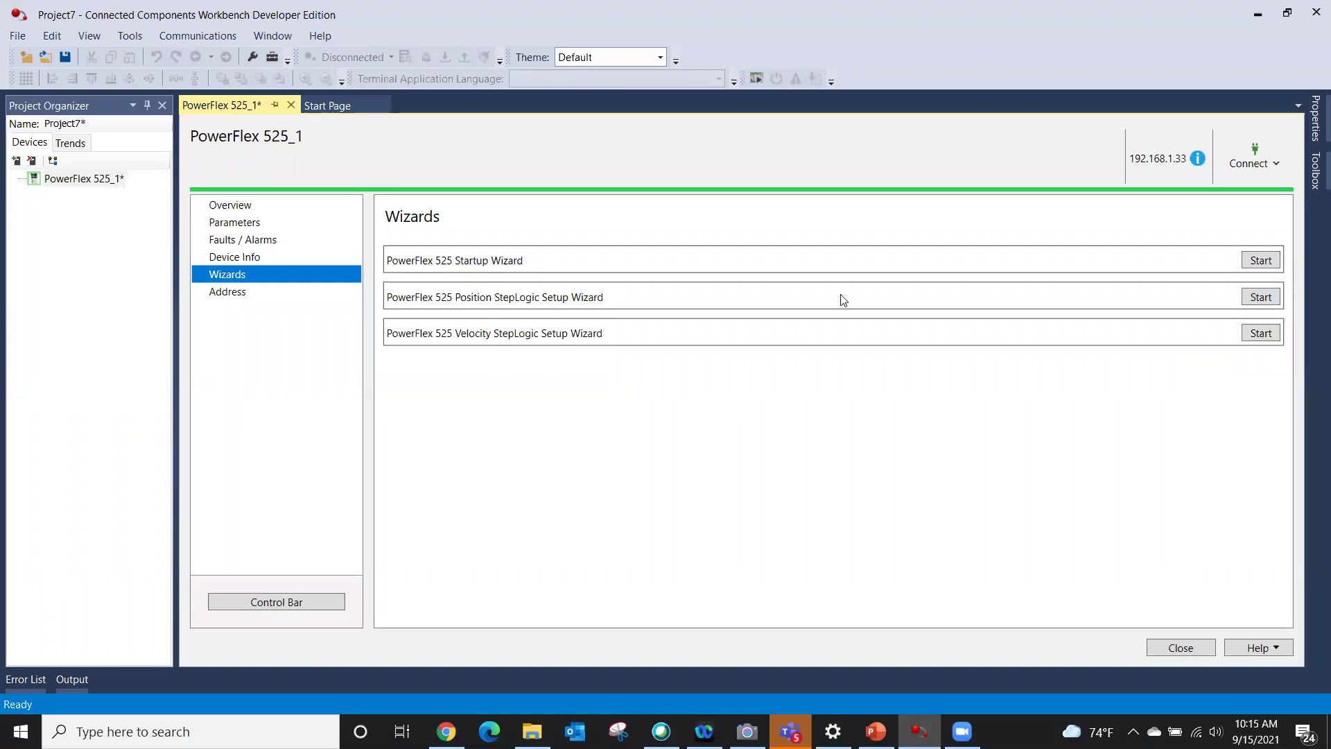
{"action": "left_click", "coordinate": [1269, 261]}
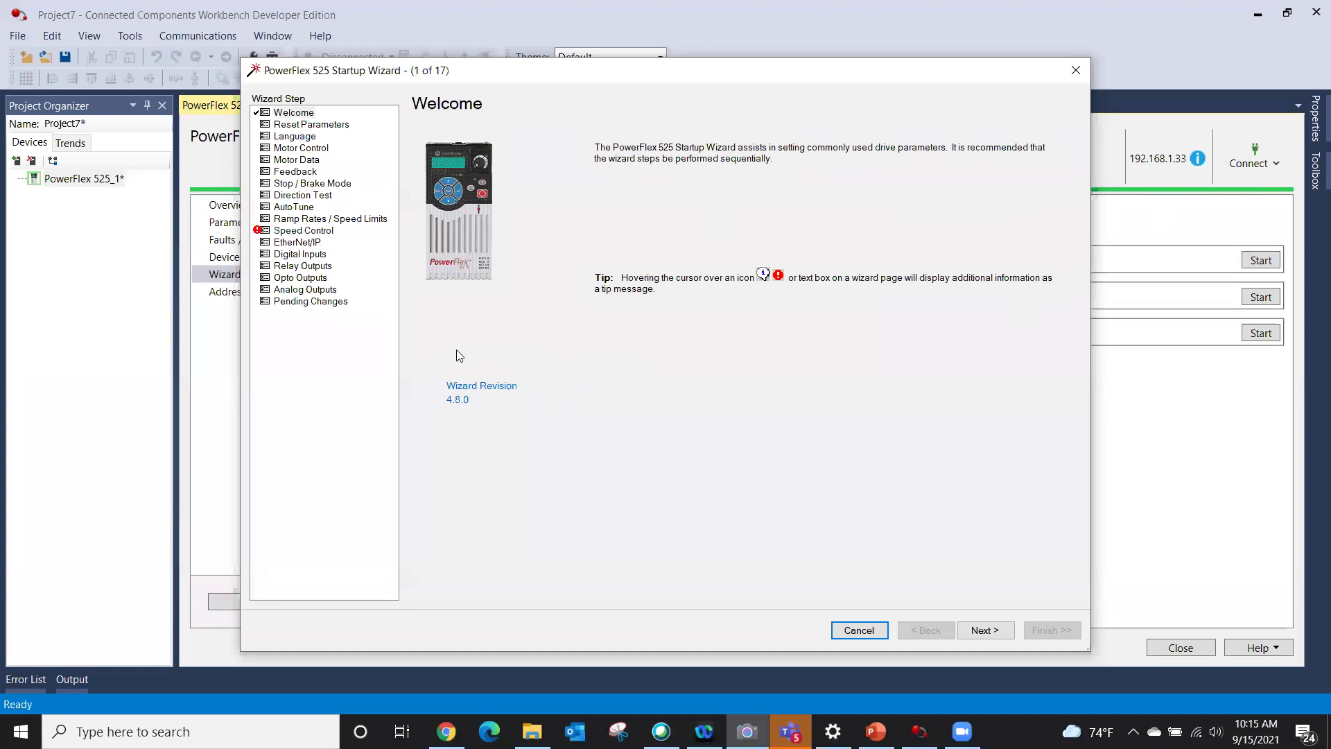
Advance through the wizard's welcome, Reset Parameters and Language pages to Motor Control, skipping the resets and keeping English.
{"action": "left_click", "coordinate": [1000, 630]}
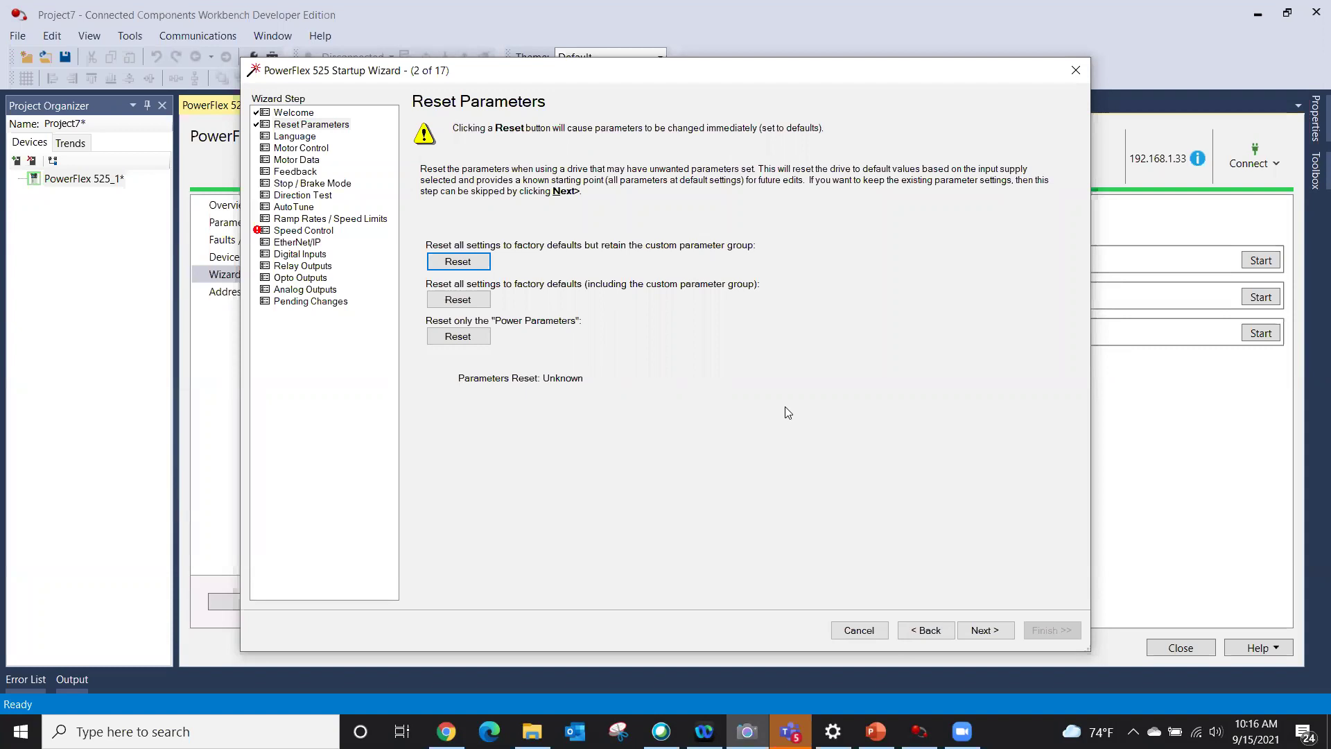
{"action": "left_click", "coordinate": [985, 631]}
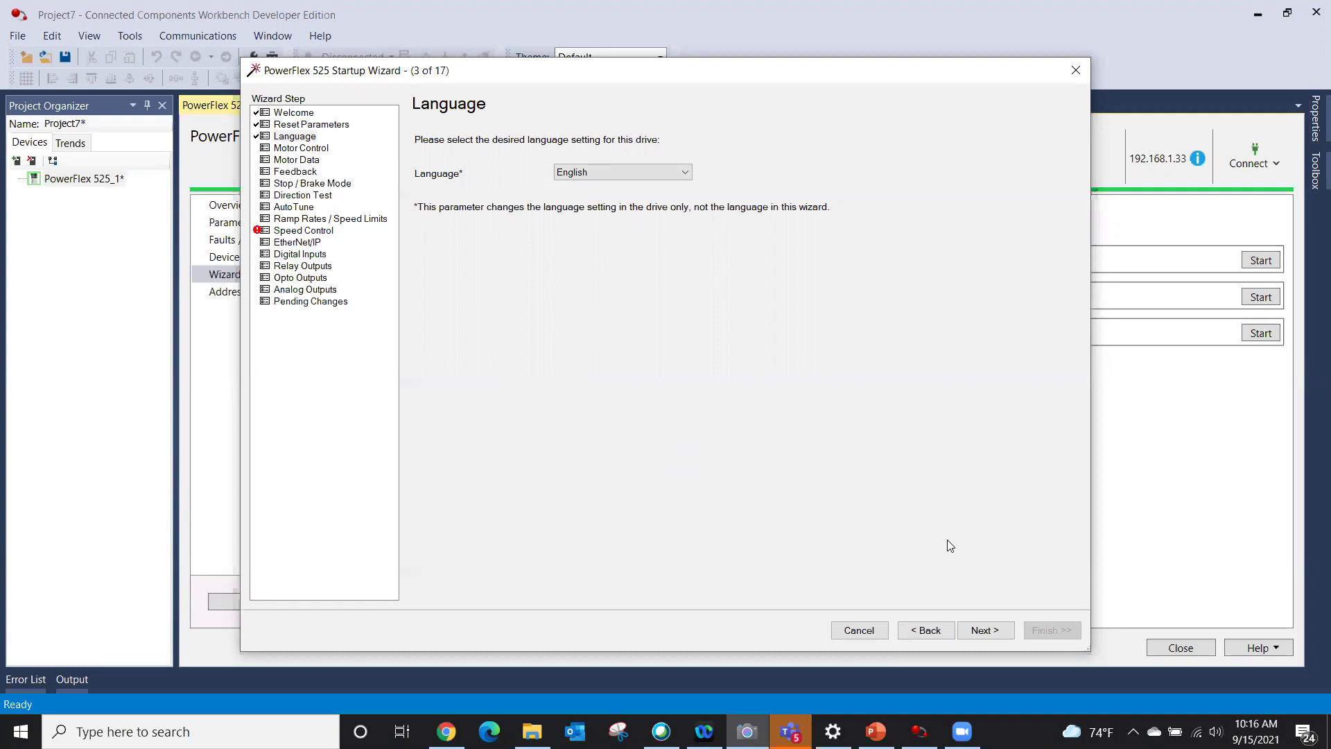
{"action": "left_click", "coordinate": [987, 632]}
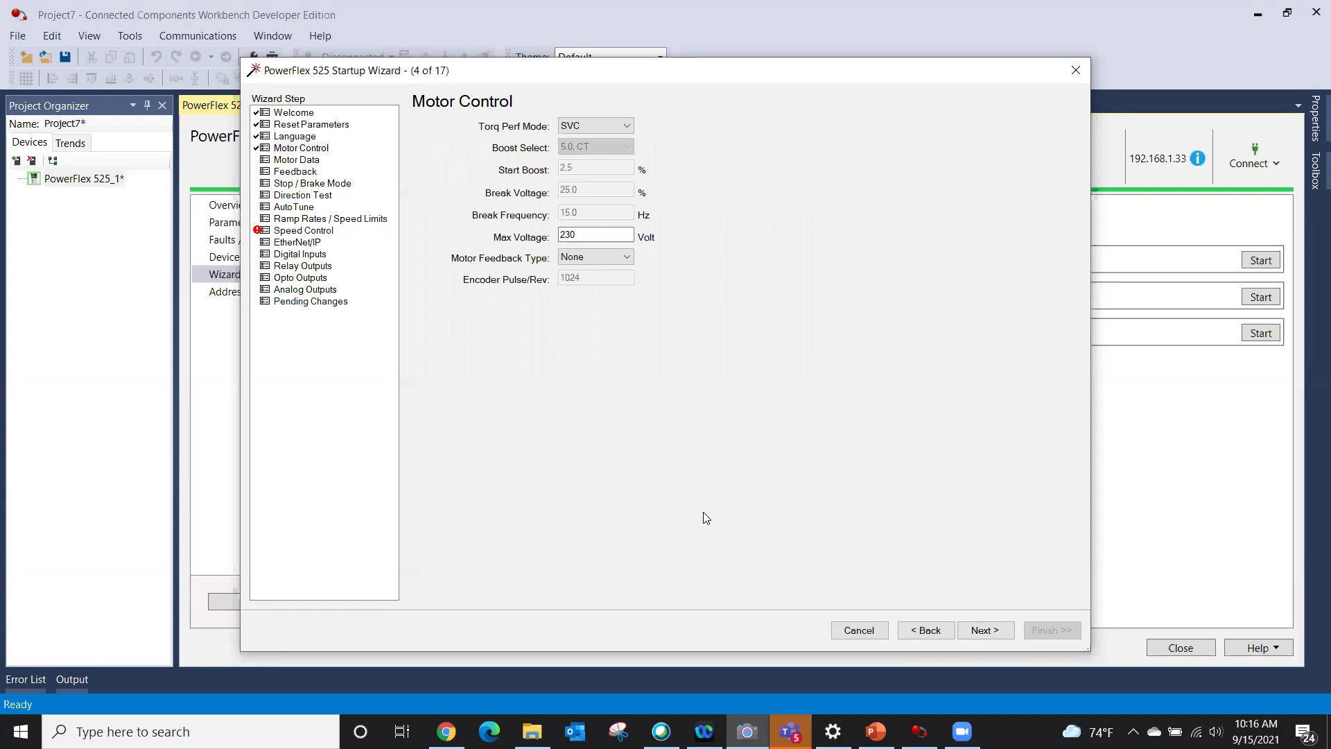
Try the V/Hz and PM Motor torque performance modes, and set the mode back to SVC.
{"action": "left_click", "coordinate": [628, 125]}
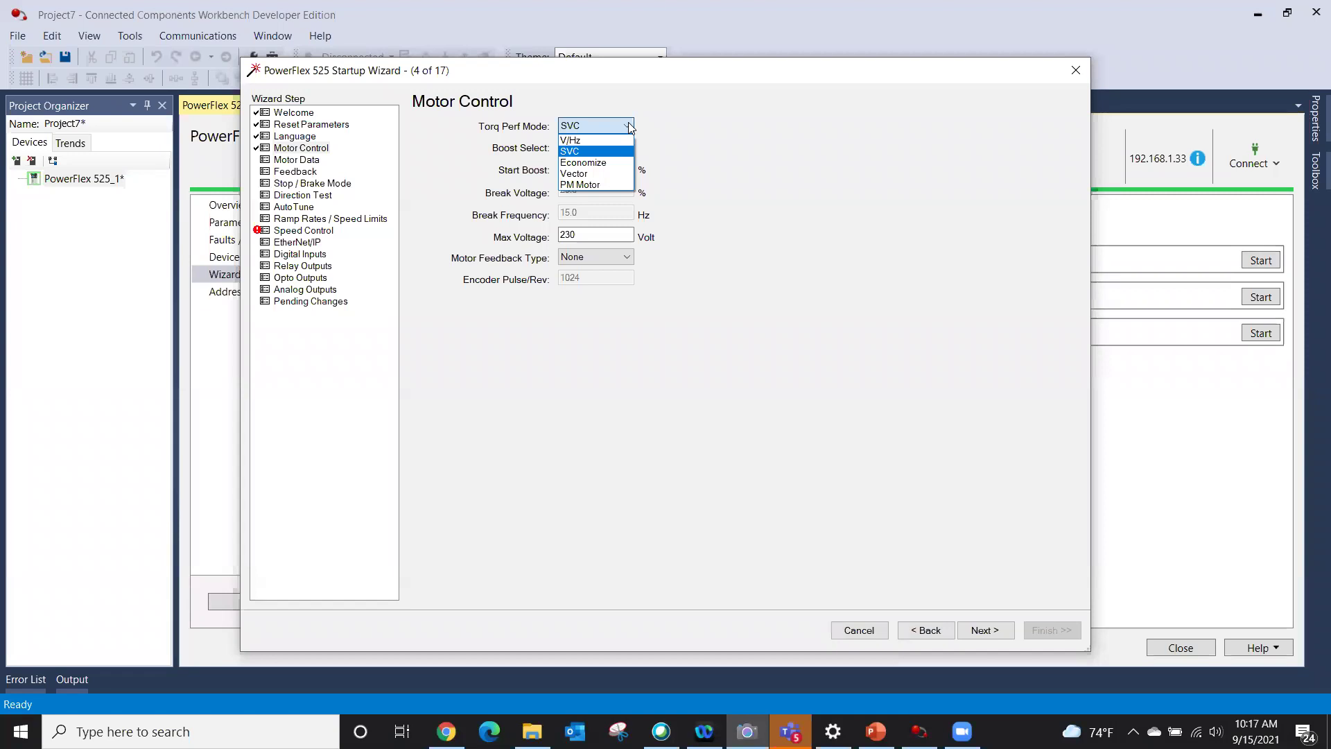
{"action": "left_click", "coordinate": [599, 140]}
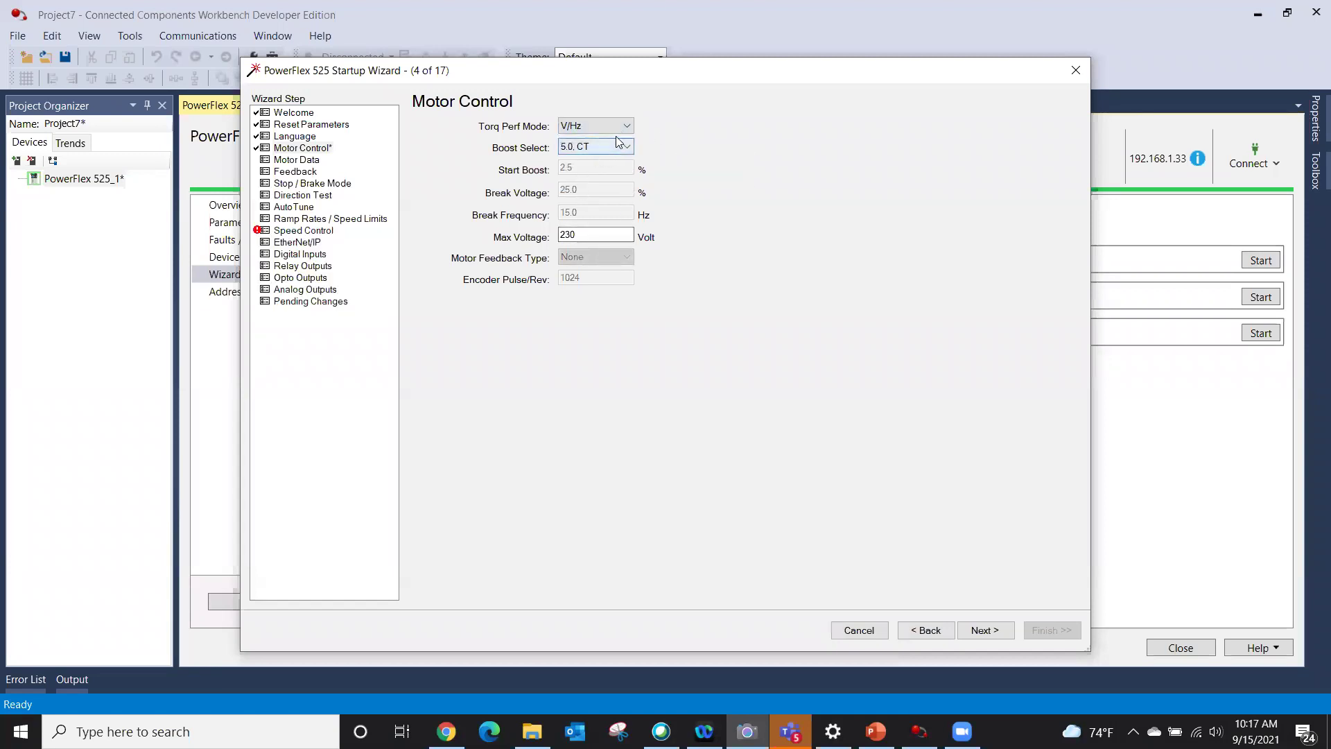
{"action": "left_click", "coordinate": [627, 126]}
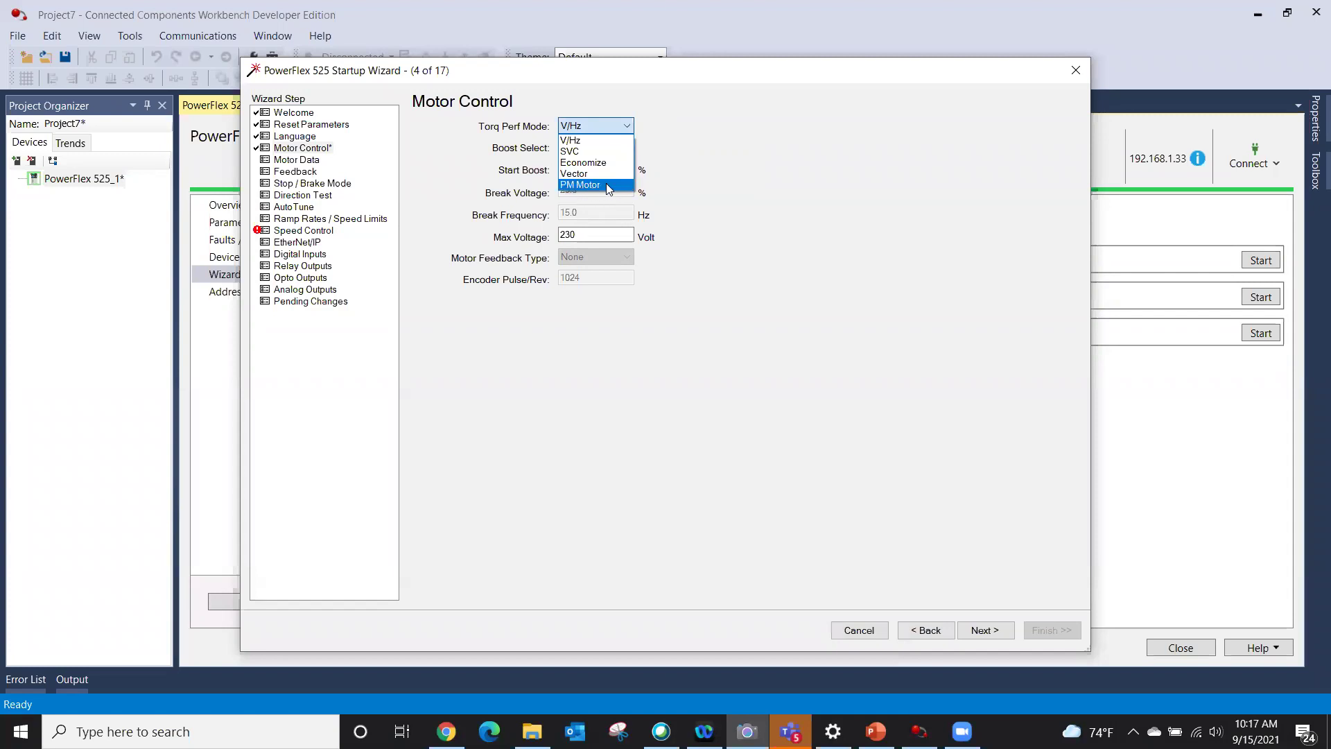
{"action": "left_click", "coordinate": [578, 186]}
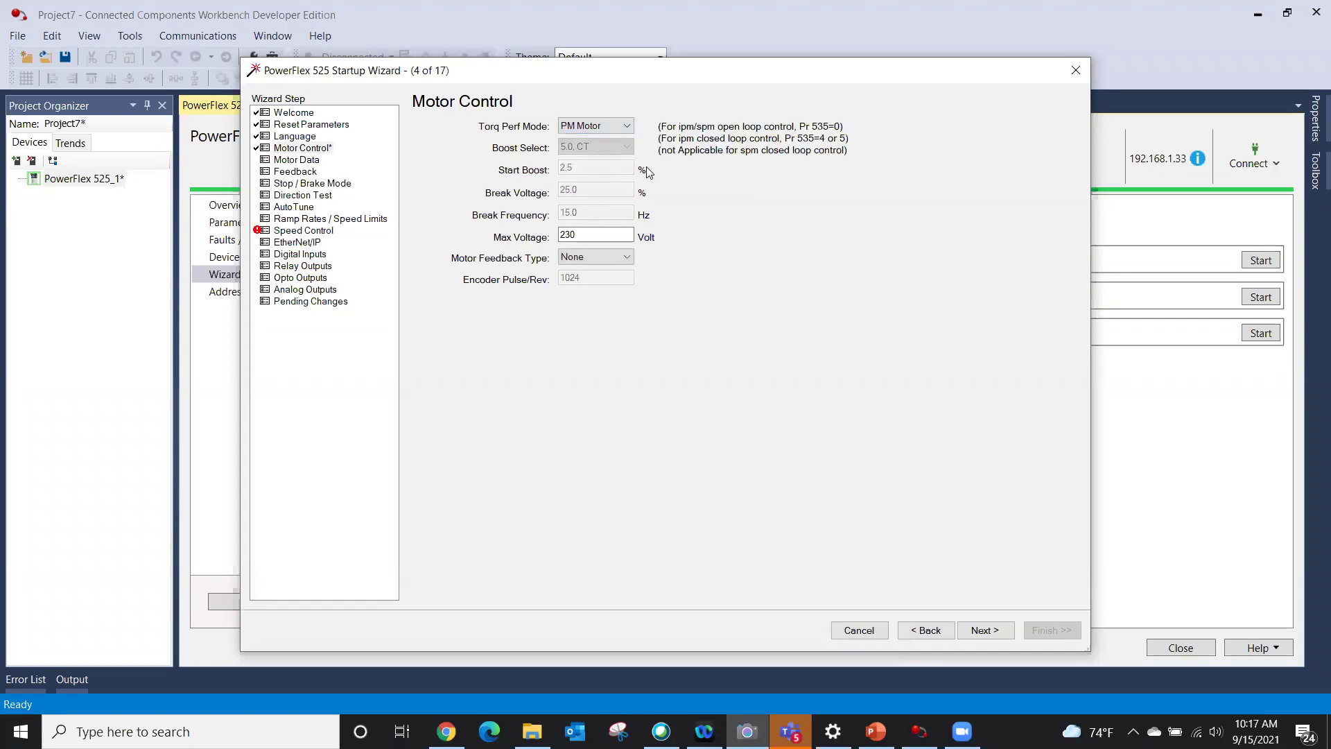
{"action": "left_click", "coordinate": [628, 125]}
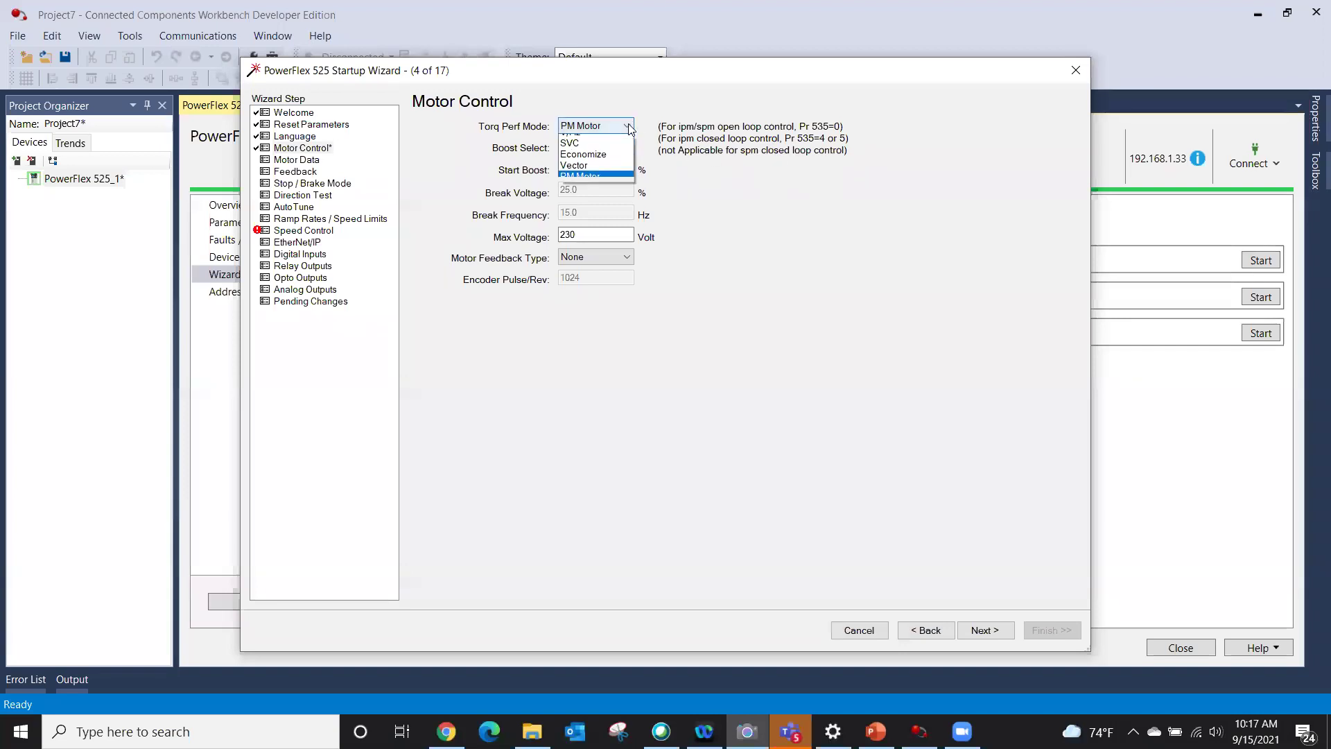
{"action": "left_click", "coordinate": [589, 151]}
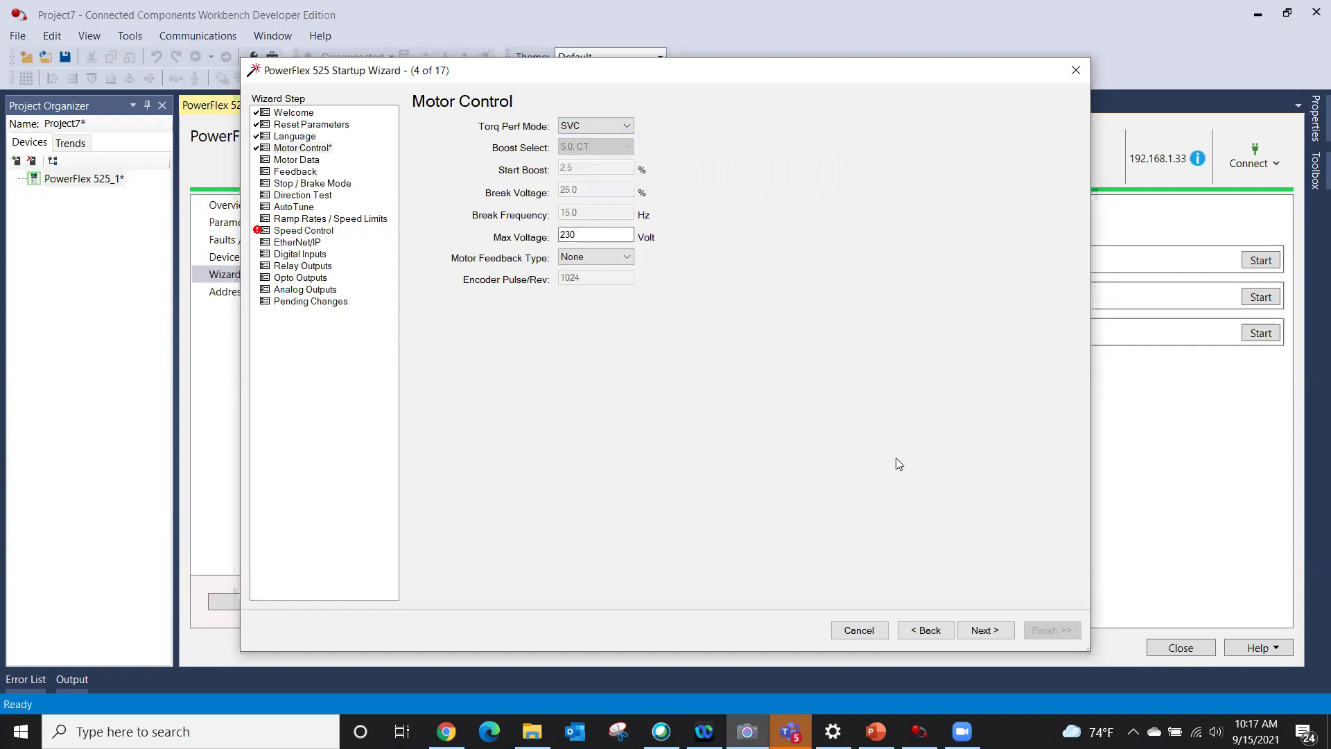
Continue through Motor Data and Feedback to the stop mode page, checking the motor feedback types and keeping None.
{"action": "left_click", "coordinate": [990, 630]}
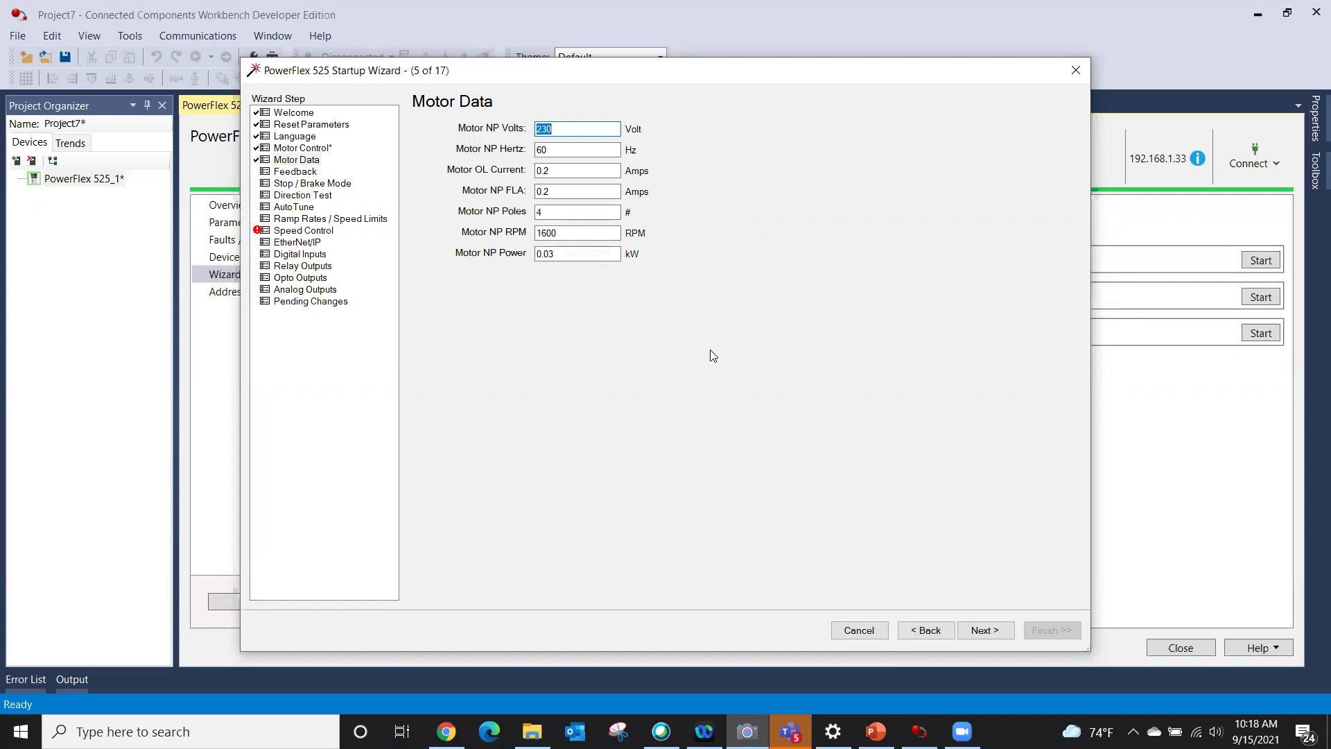
{"action": "left_click", "coordinate": [987, 630]}
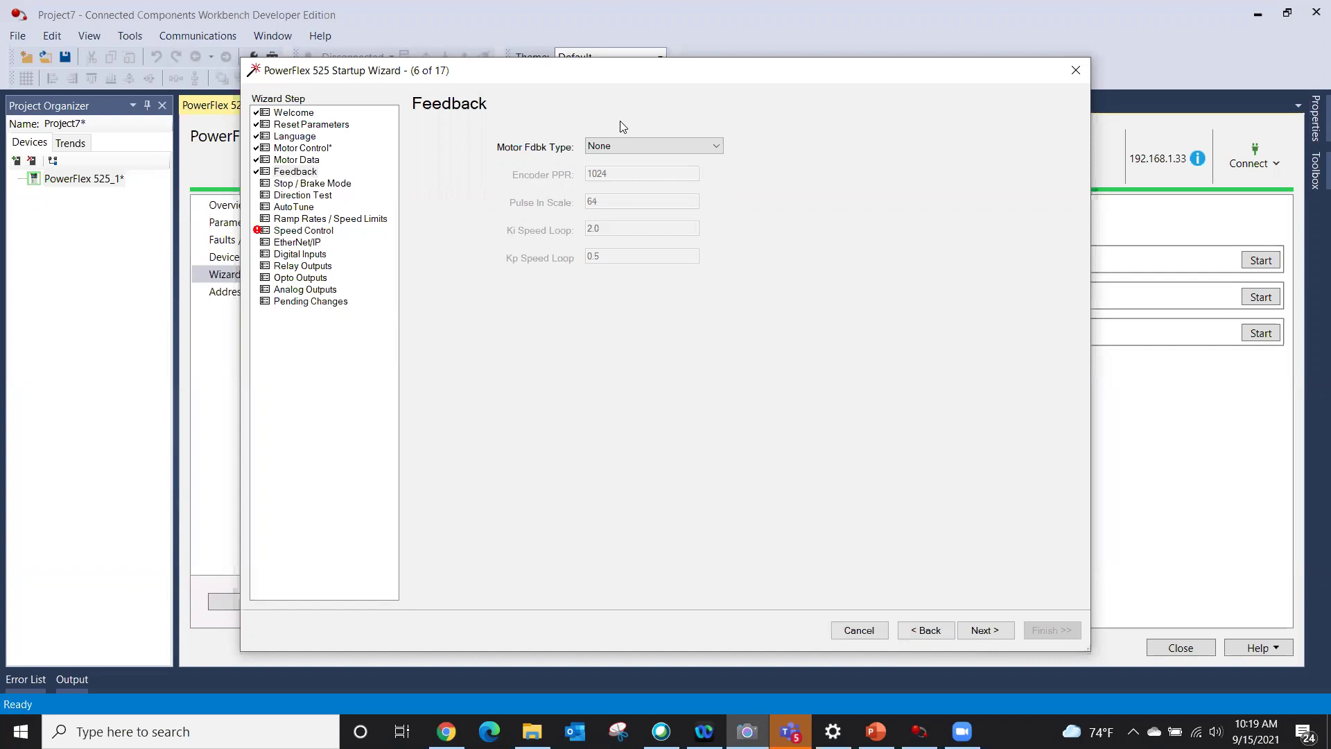
{"action": "left_click", "coordinate": [717, 147]}
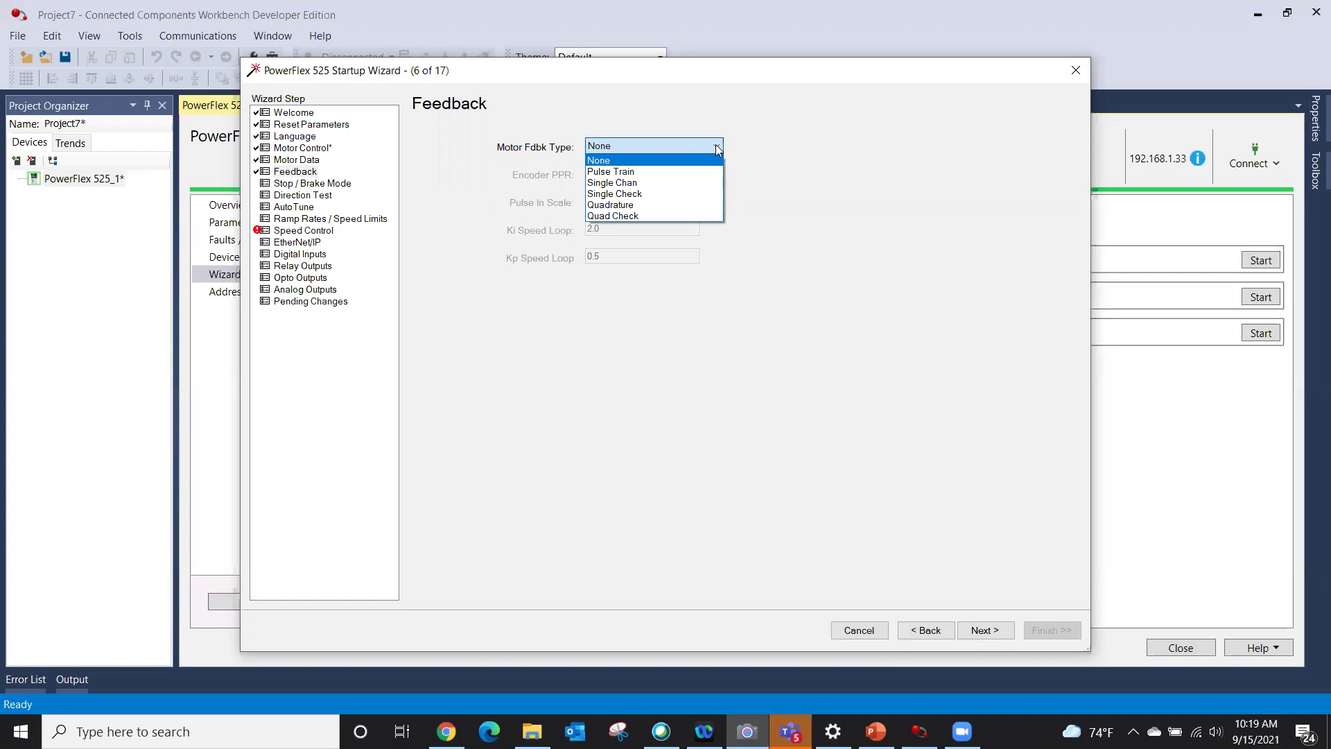
{"action": "left_click", "coordinate": [784, 149]}
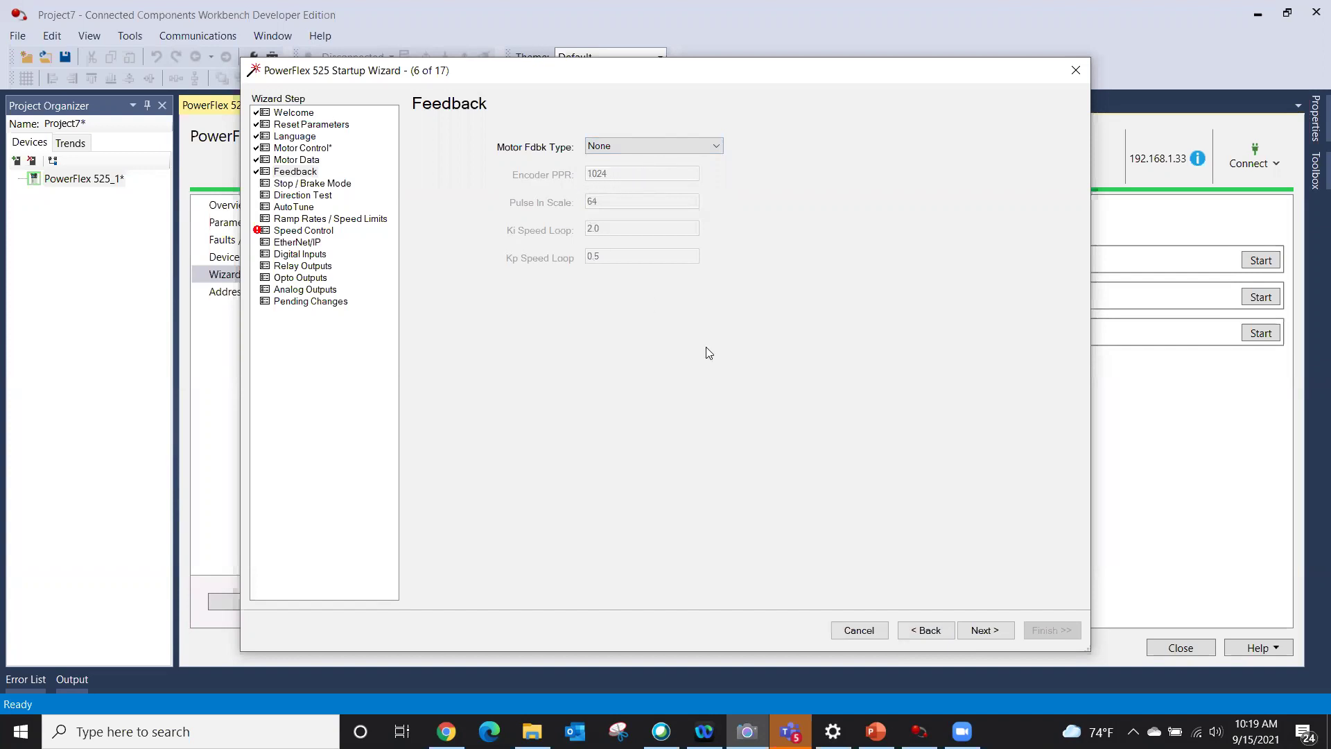
{"action": "left_click", "coordinate": [993, 634]}
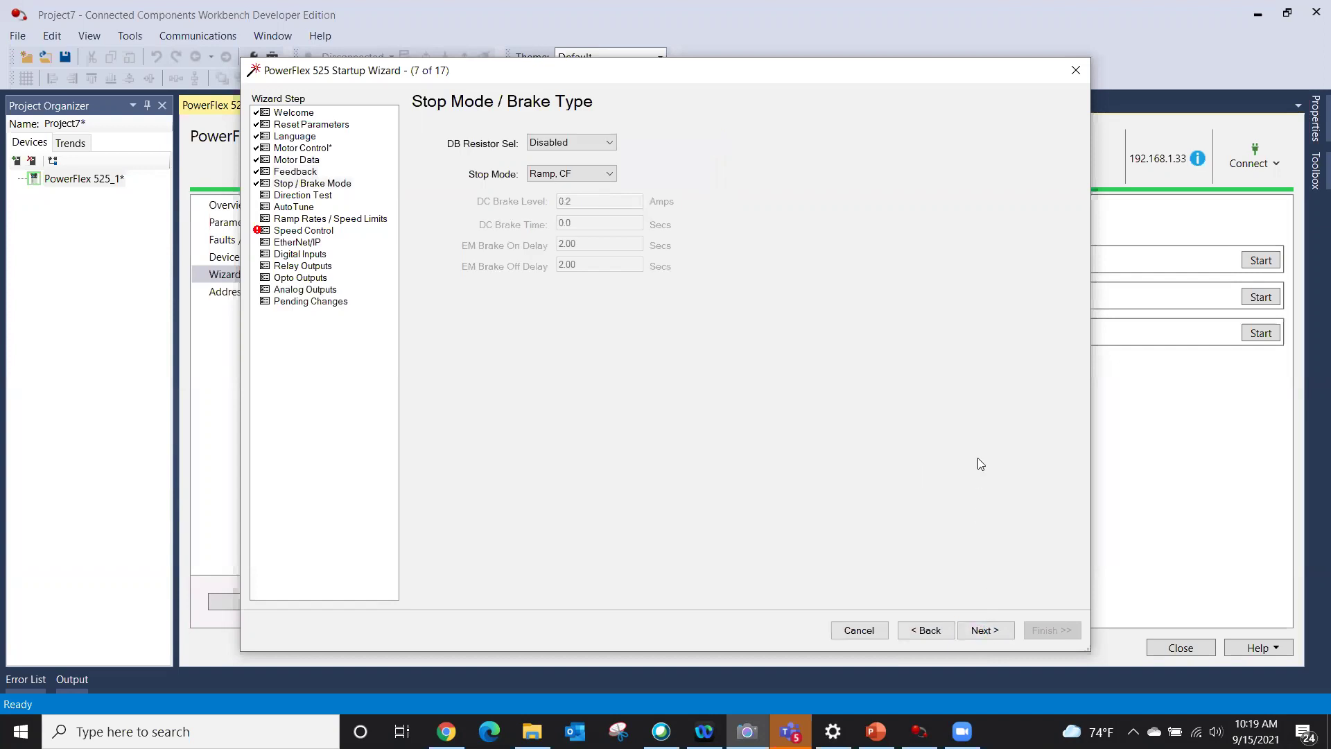
Look through the available DB resistor selections and stop modes, keeping Disabled and Ramp, CF.
{"action": "left_click", "coordinate": [610, 142]}
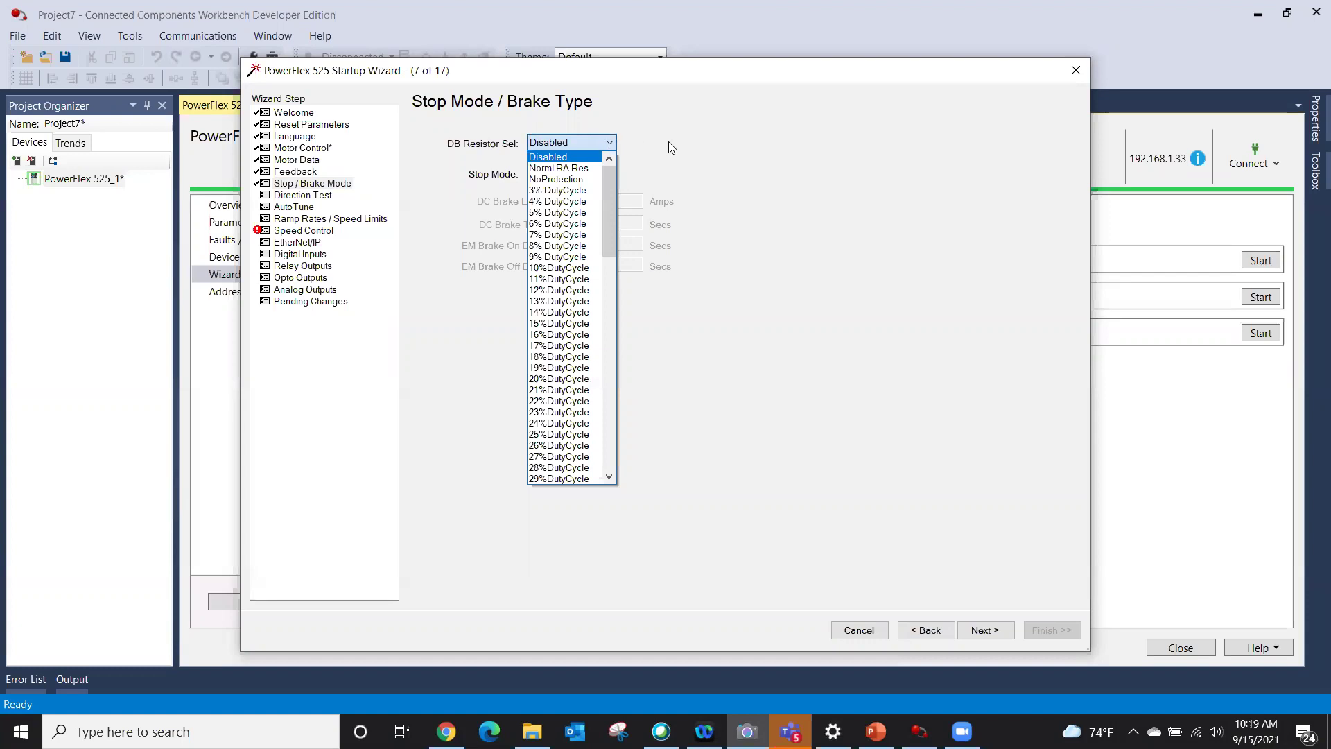
{"action": "left_click", "coordinate": [668, 142]}
{"action": "left_click", "coordinate": [603, 175]}
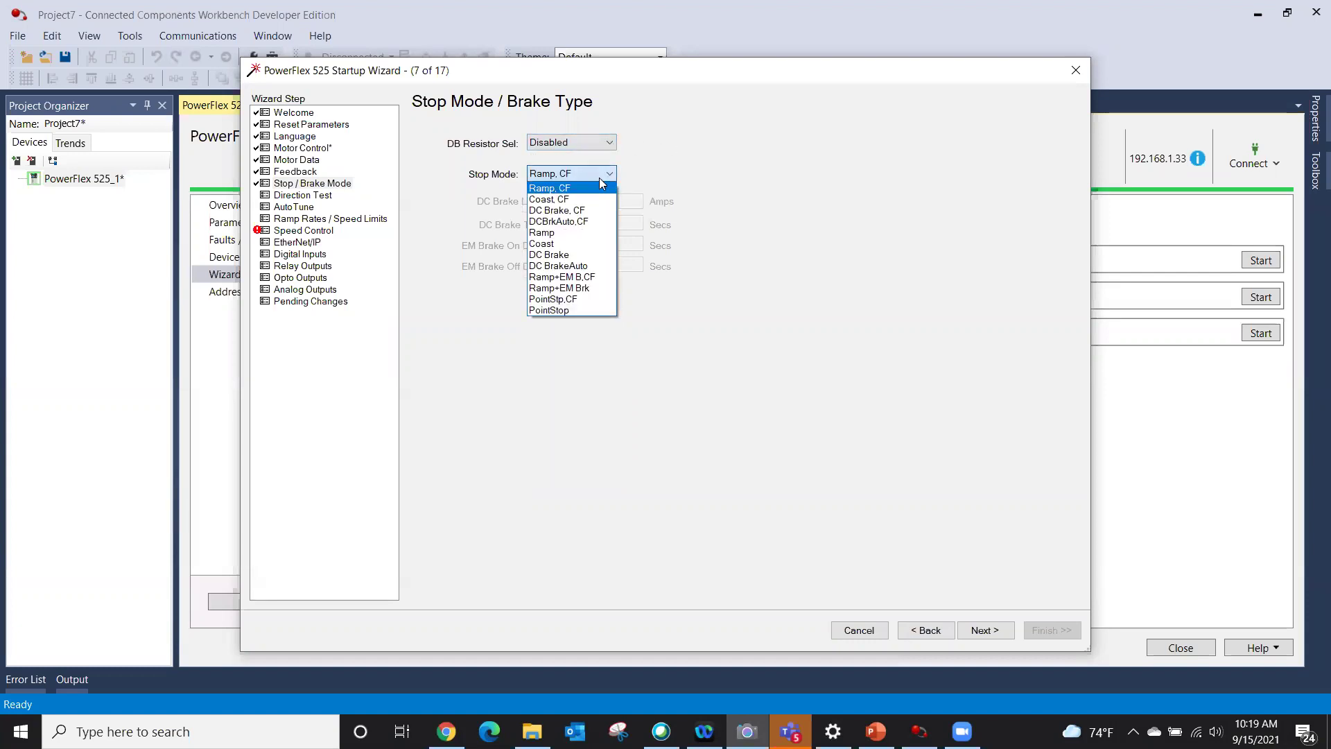
{"action": "left_click", "coordinate": [601, 190]}
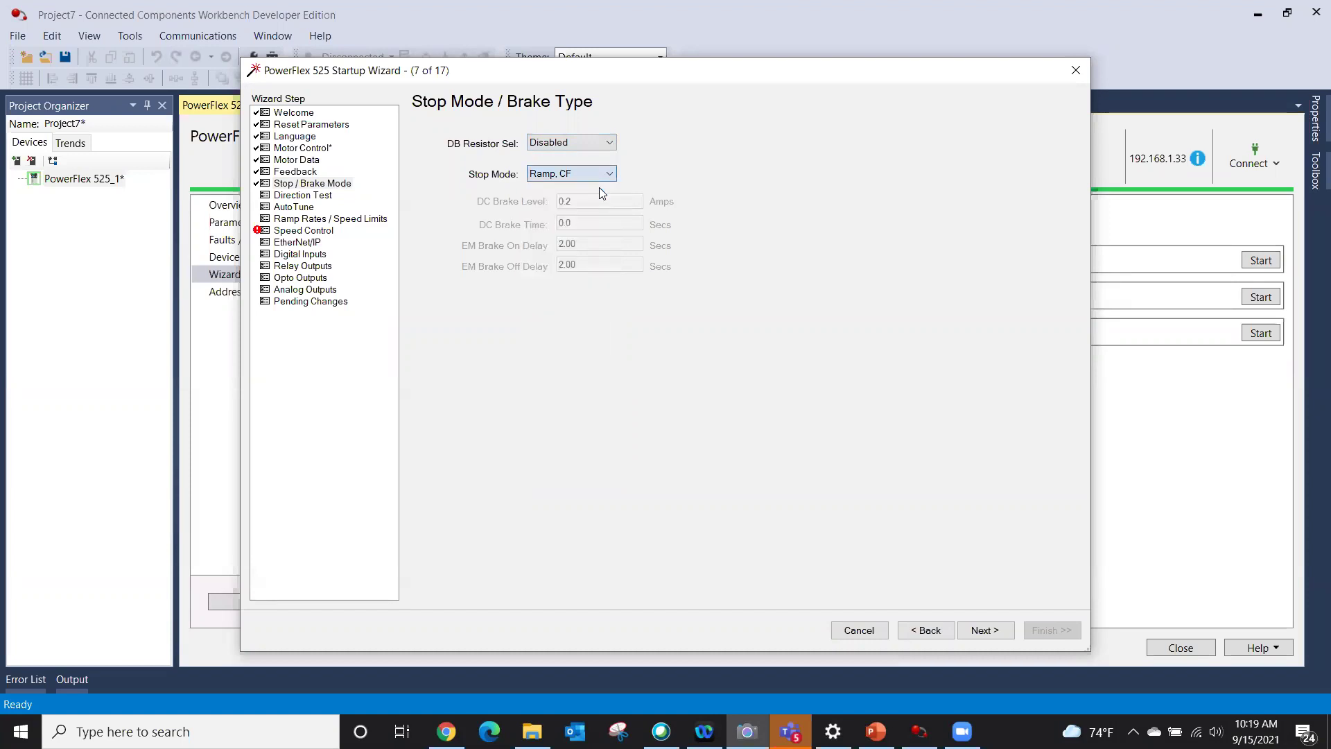
{"action": "left_click", "coordinate": [610, 143]}
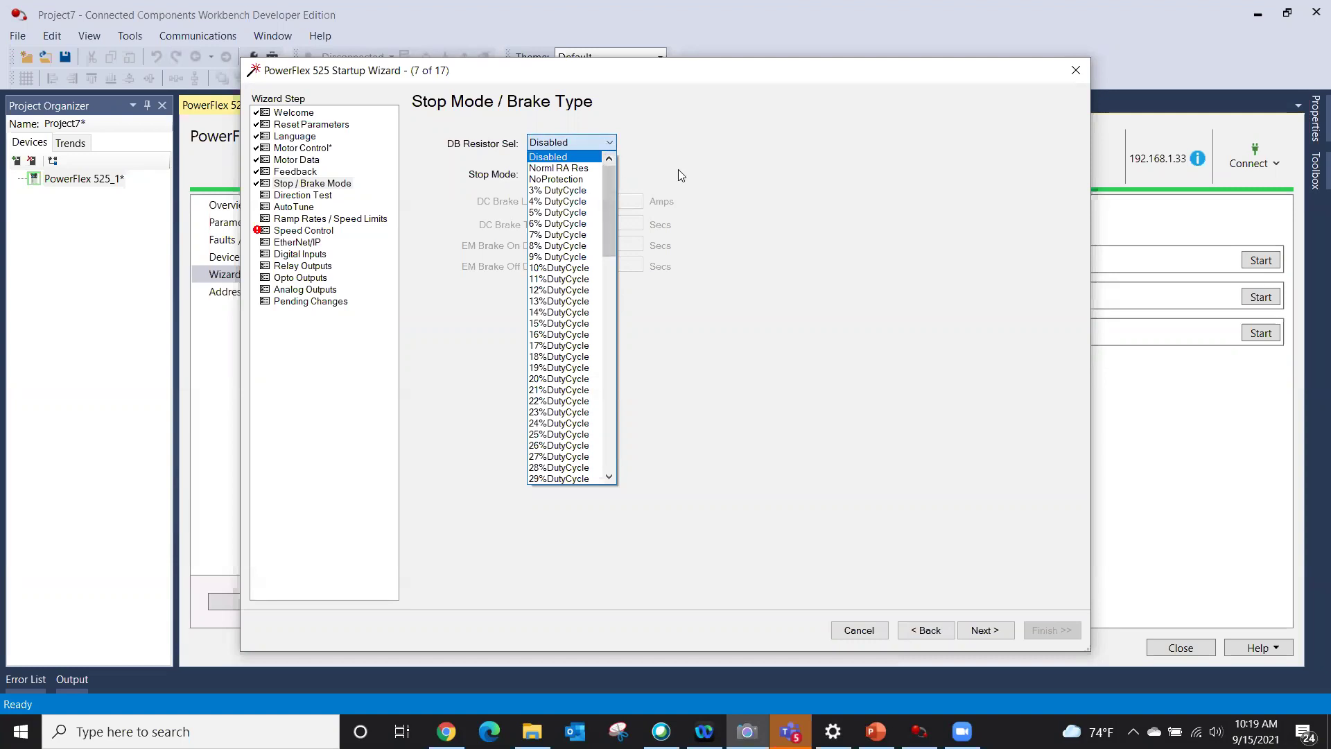
{"action": "left_click", "coordinate": [645, 170]}
Try the DC Brake, CF stop mode to see its brake settings, and set the mode back to Ramp, CF.
{"action": "left_click", "coordinate": [608, 177]}
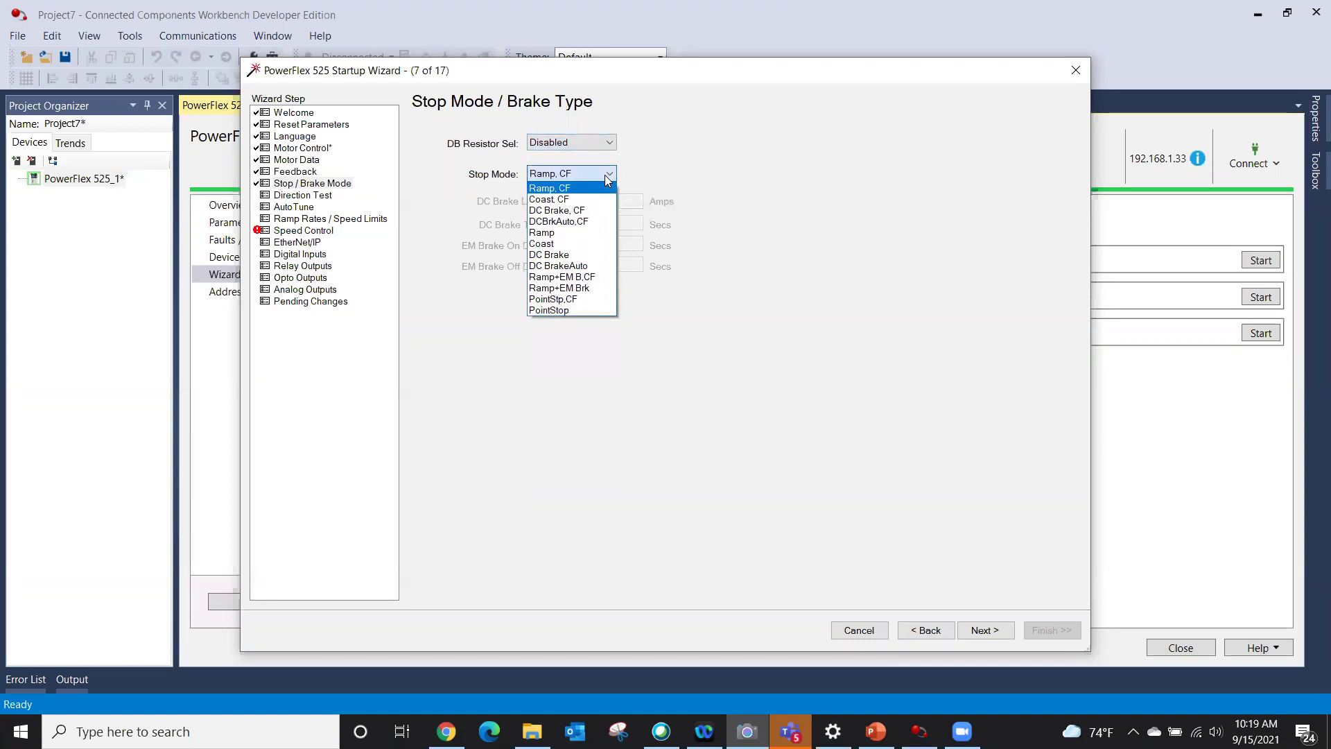
{"action": "left_click", "coordinate": [581, 211]}
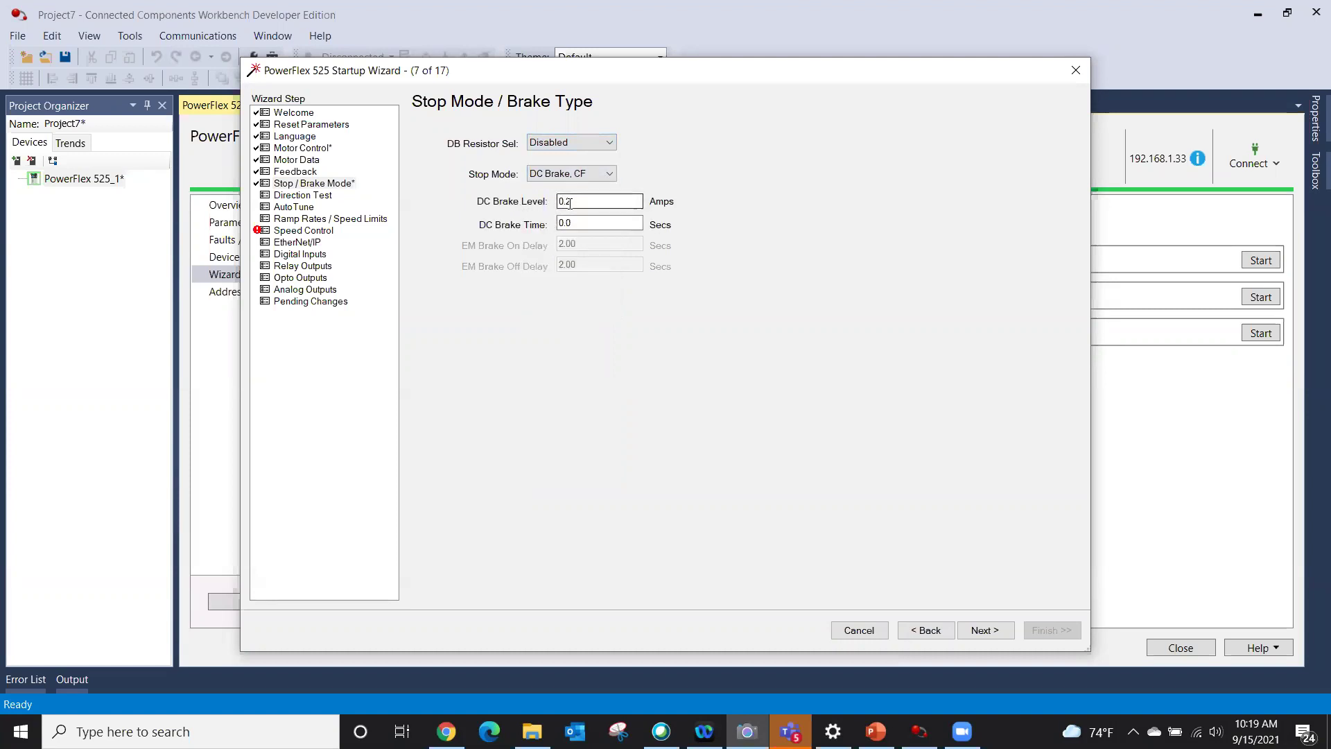
{"action": "left_click", "coordinate": [610, 175]}
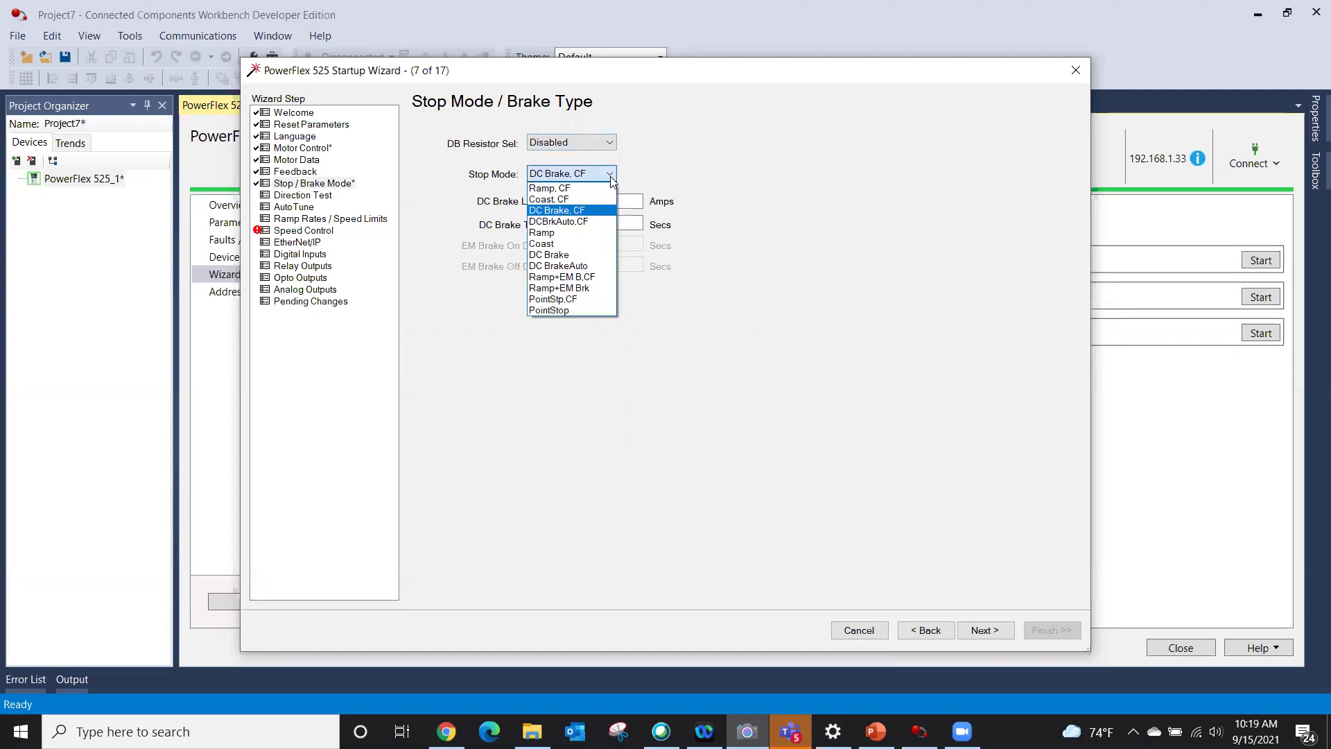
{"action": "left_click", "coordinate": [570, 190]}
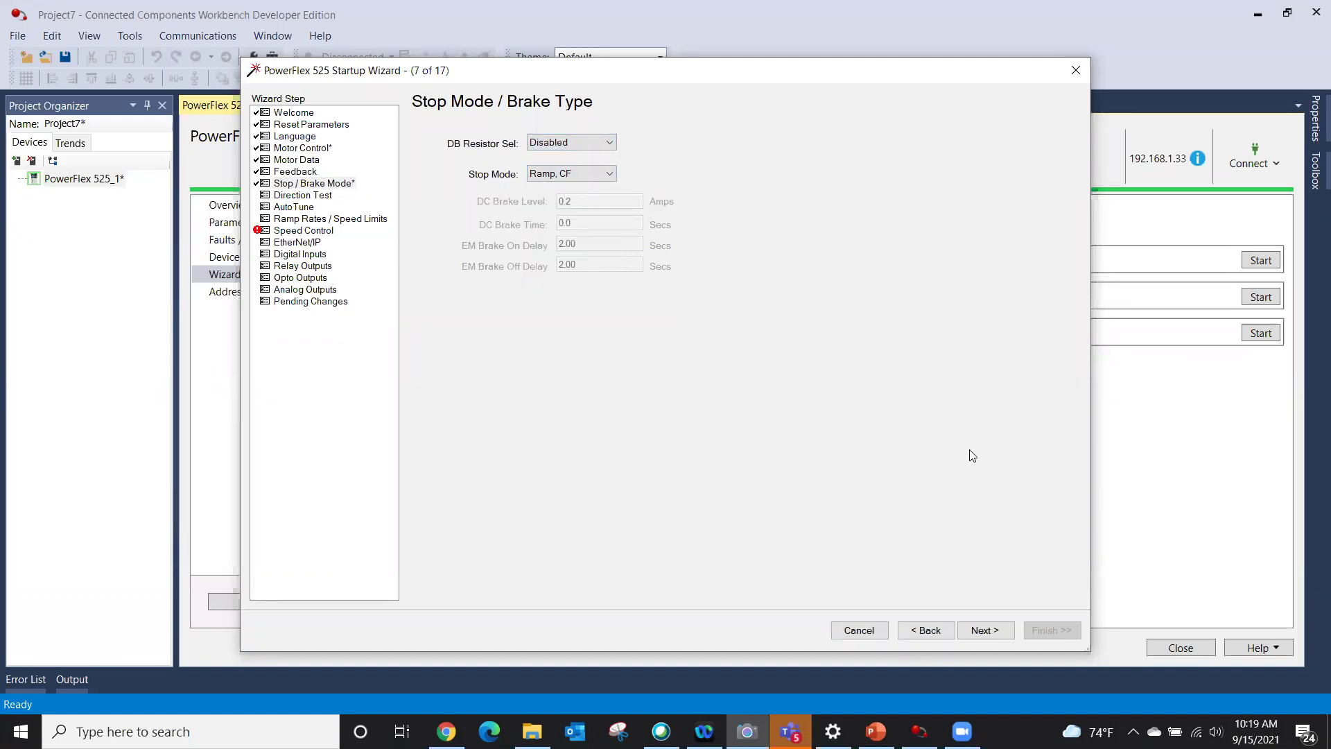
Continue to the Direction Test, set the reference to 5 Hz and start the motor.
{"action": "left_click", "coordinate": [986, 631]}
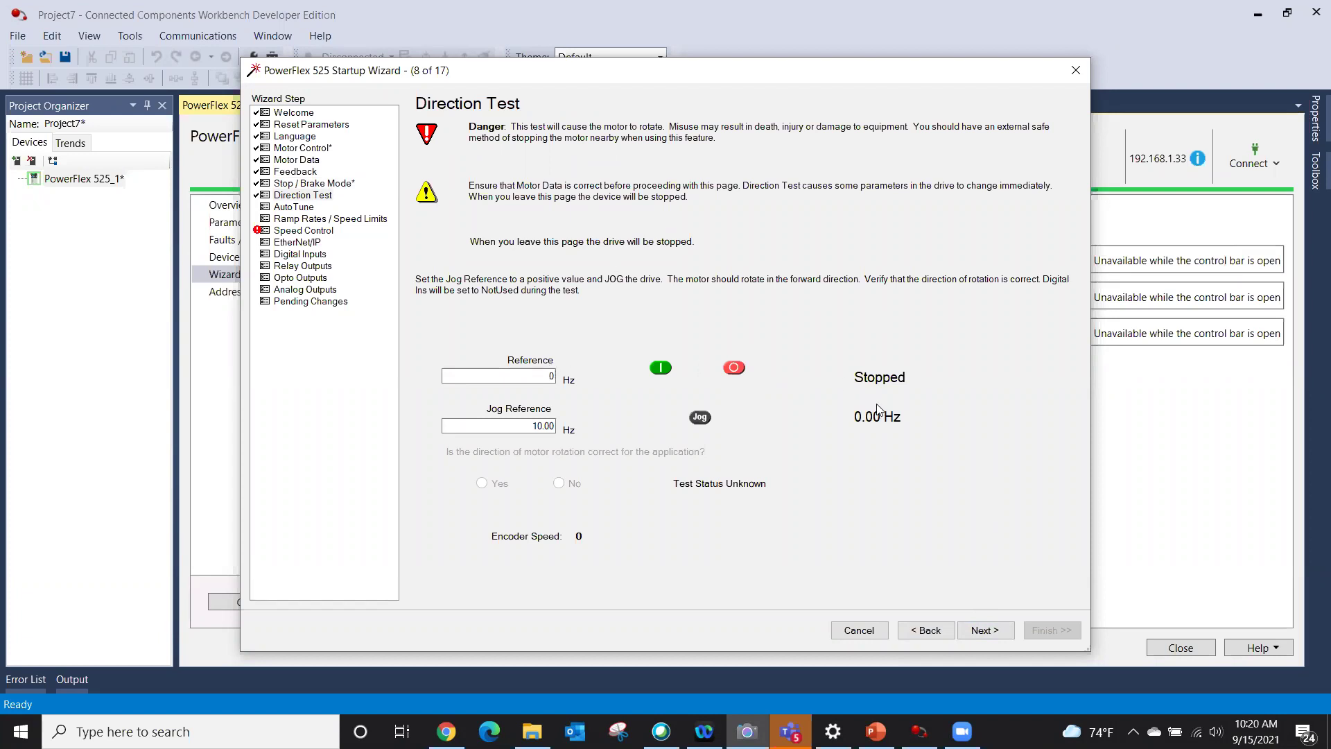
{"action": "left_click", "coordinate": [550, 376]}
{"action": "left_click", "coordinate": [551, 376]}
{"action": "left_click_drag", "start_coordinate": [553, 376], "coordinate": [536, 375]}
{"action": "type", "text": "5"}
{"action": "left_click", "coordinate": [660, 369]}
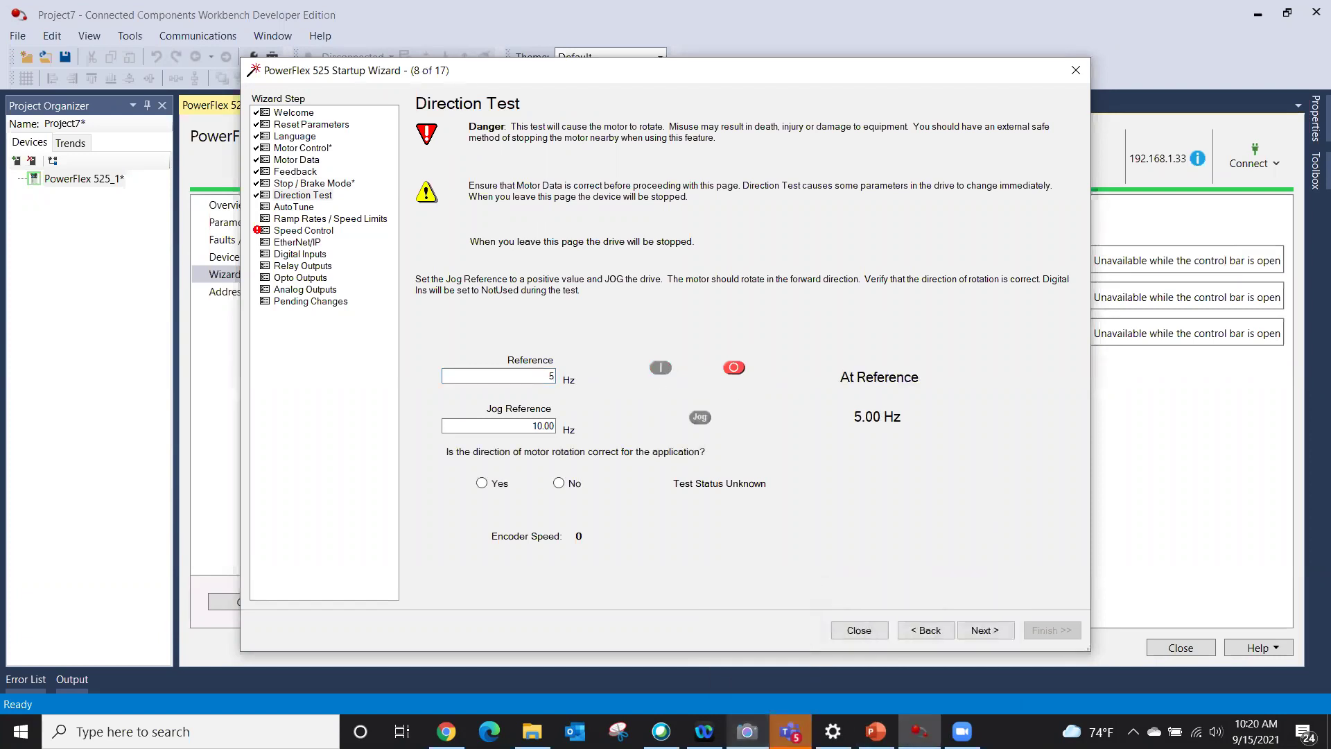
Switch to the Camera app to watch the motor turn, and return to the wizard to stop it.
{"action": "left_click", "coordinate": [747, 732]}
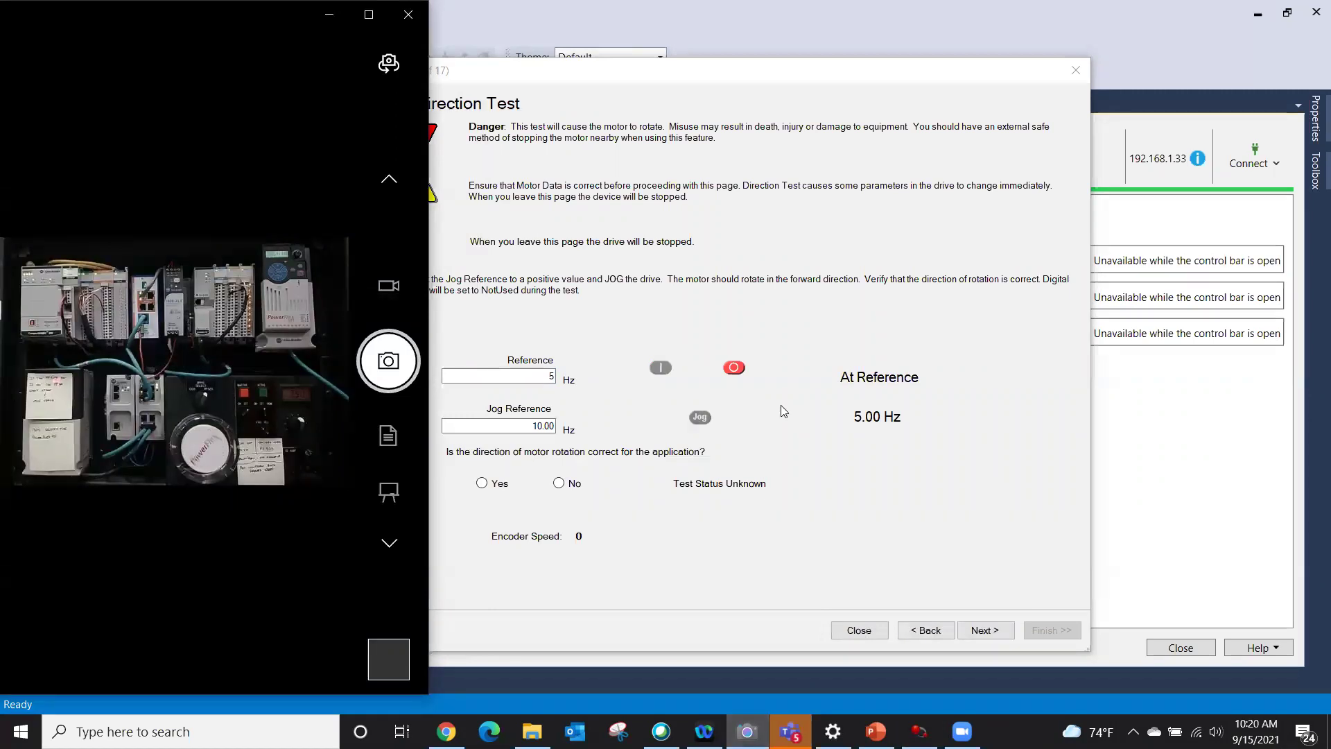
{"action": "left_click", "coordinate": [775, 310]}
{"action": "left_click", "coordinate": [734, 367]}
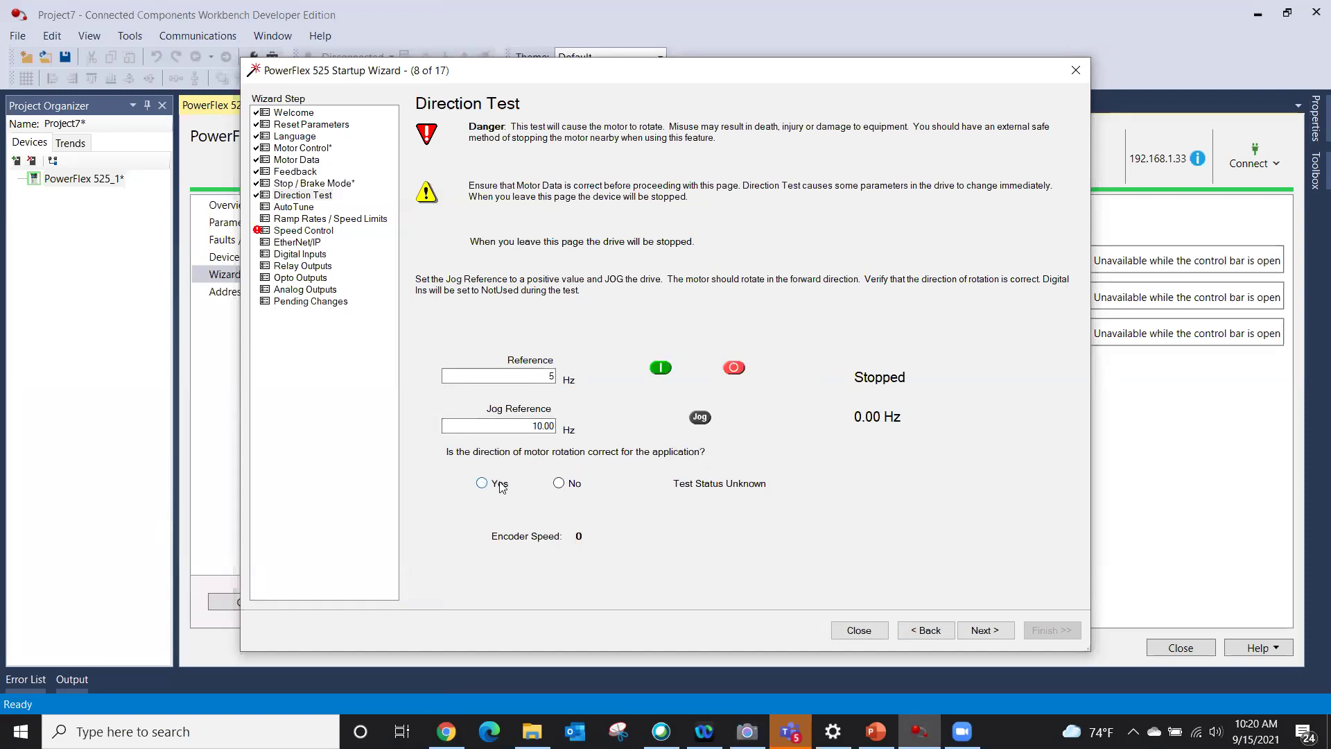
Answer No to the motor rotation question, dismiss the wiring notice, and change the answer to Yes.
{"action": "left_click", "coordinate": [560, 485]}
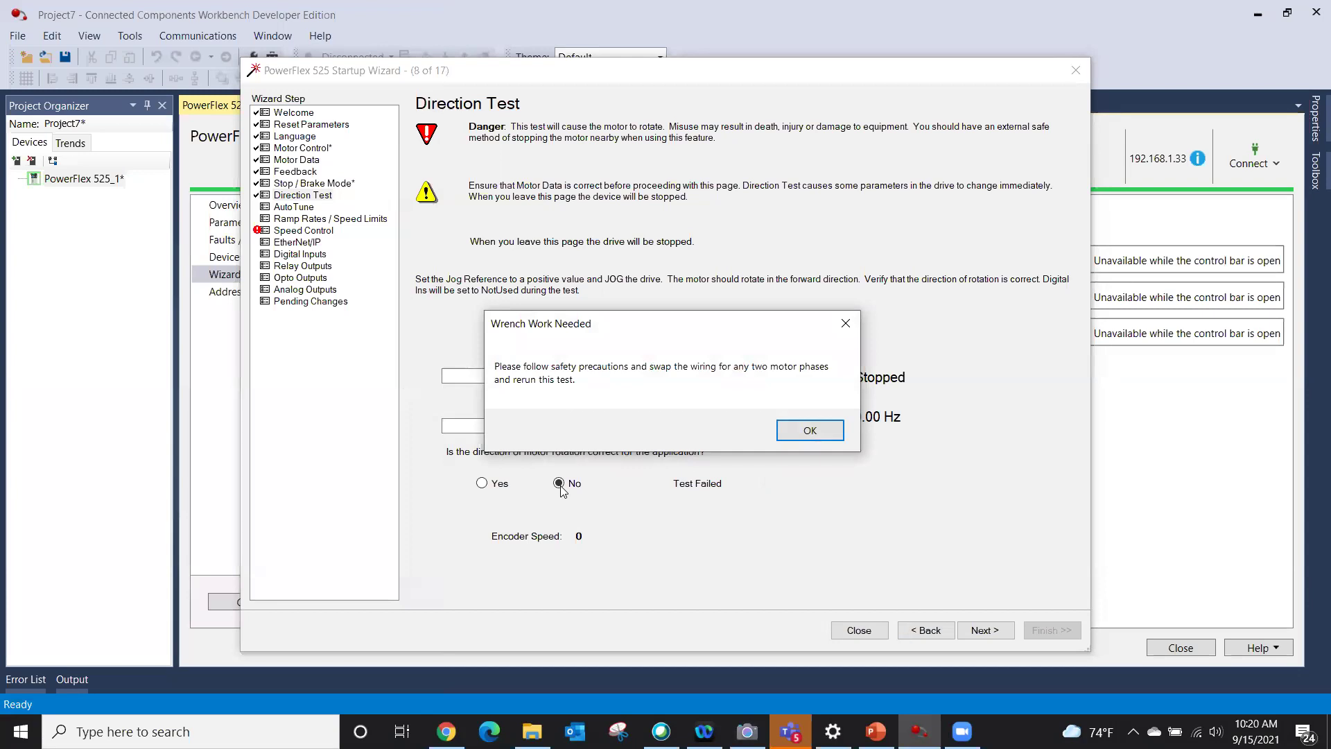
{"action": "left_click", "coordinate": [808, 430]}
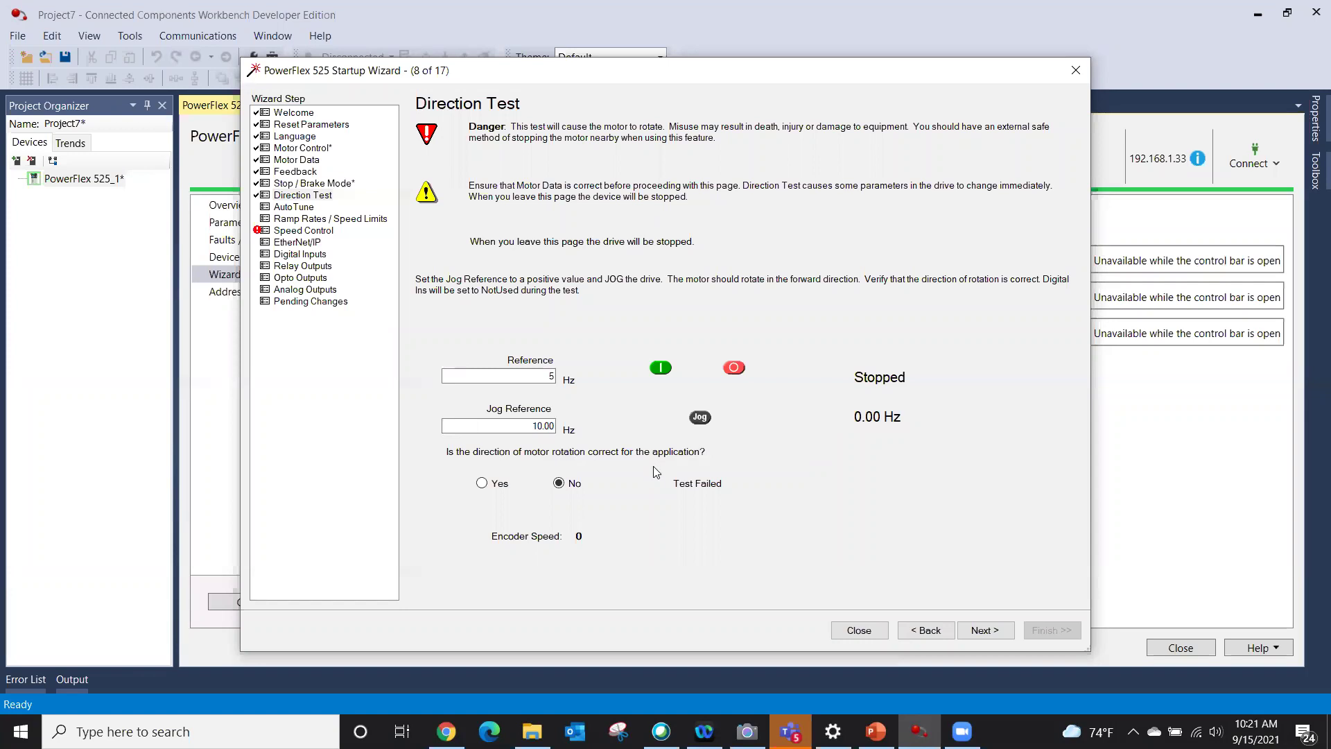
{"action": "left_click", "coordinate": [483, 483]}
Continue to AutoTune, run a Static Tune, and bring up the Camera app to watch the drive.
{"action": "left_click", "coordinate": [985, 631]}
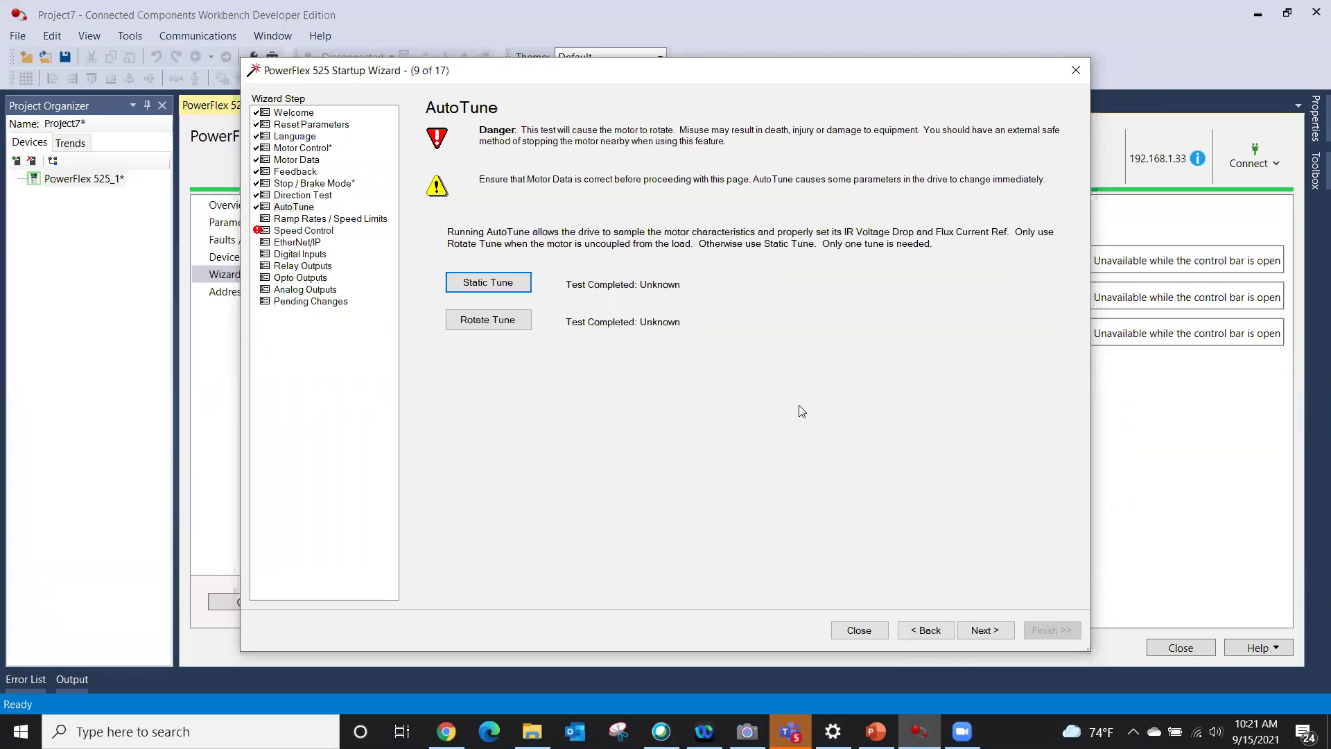
{"action": "left_click", "coordinate": [502, 283]}
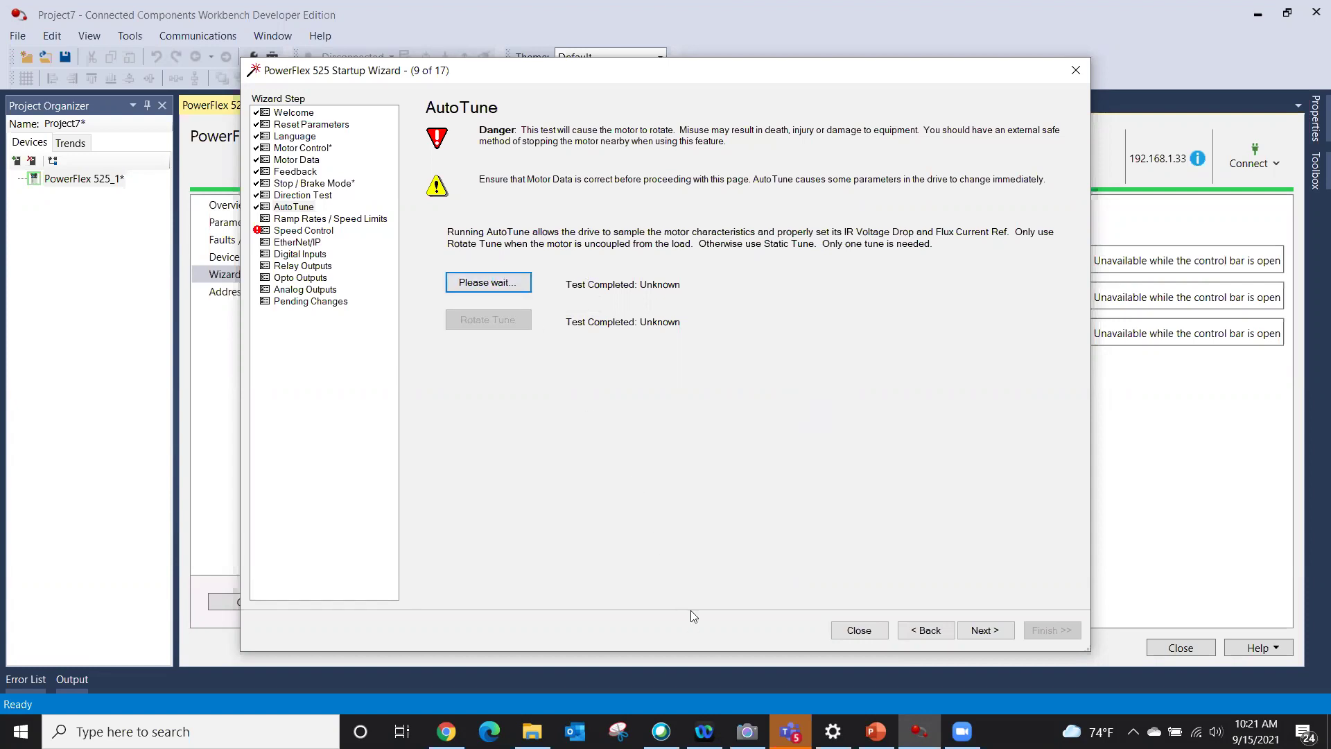
{"action": "left_click", "coordinate": [746, 731]}
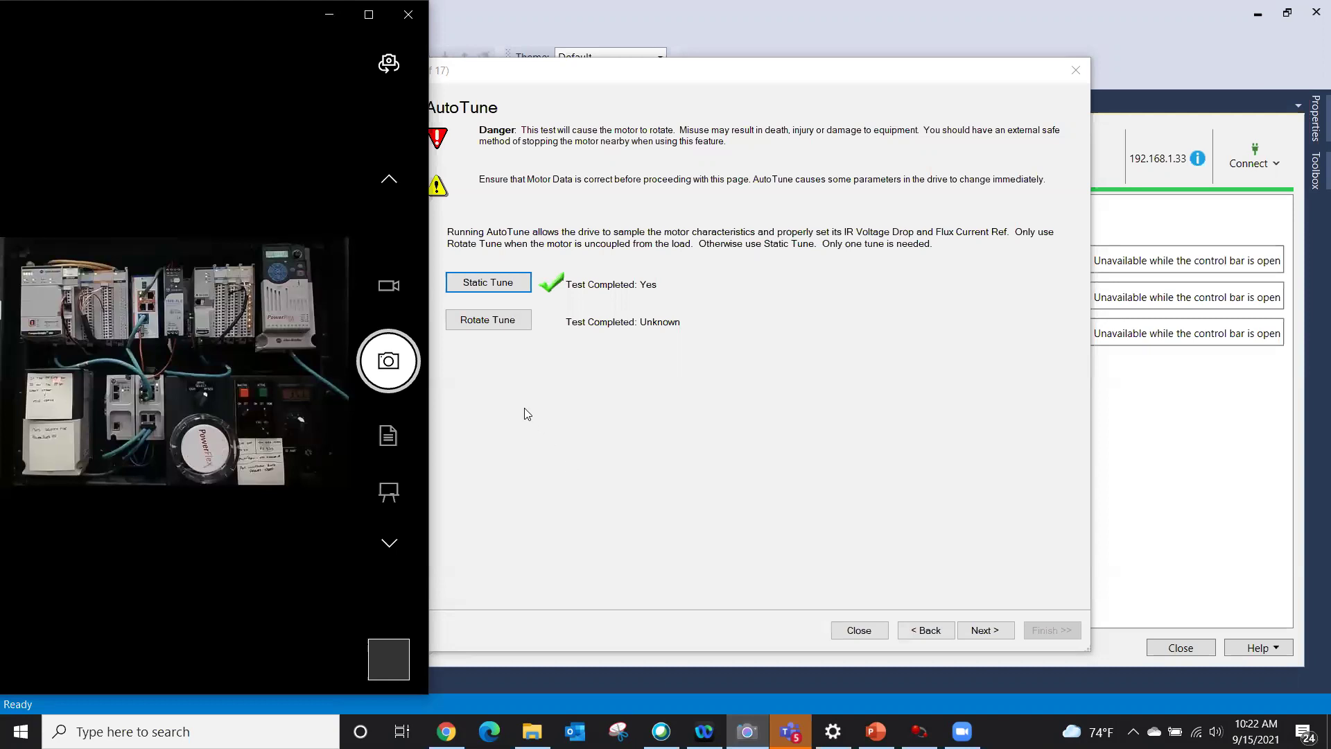
Run the Rotate Tune, watch the drive in the Camera app, and return to the Startup Wizard.
{"action": "left_click", "coordinate": [490, 323]}
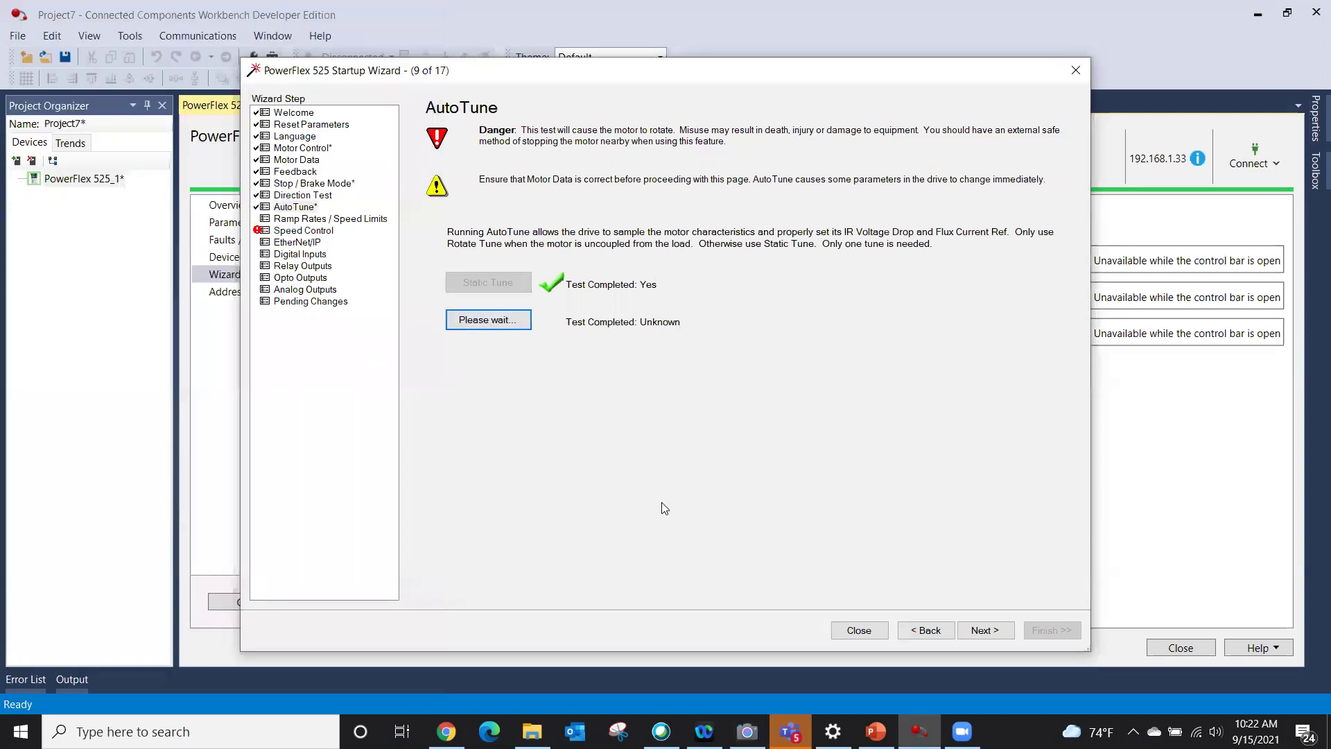
{"action": "left_click", "coordinate": [747, 731]}
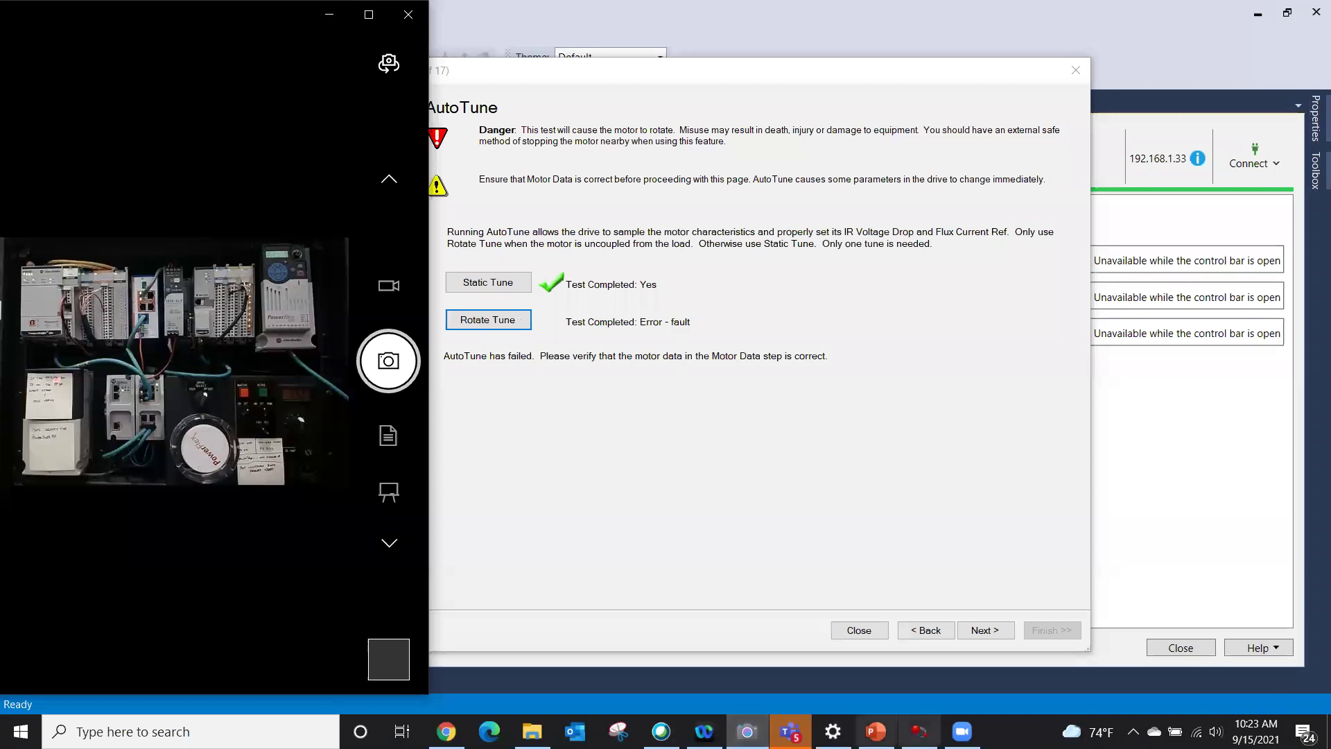
{"action": "left_click", "coordinate": [595, 498]}
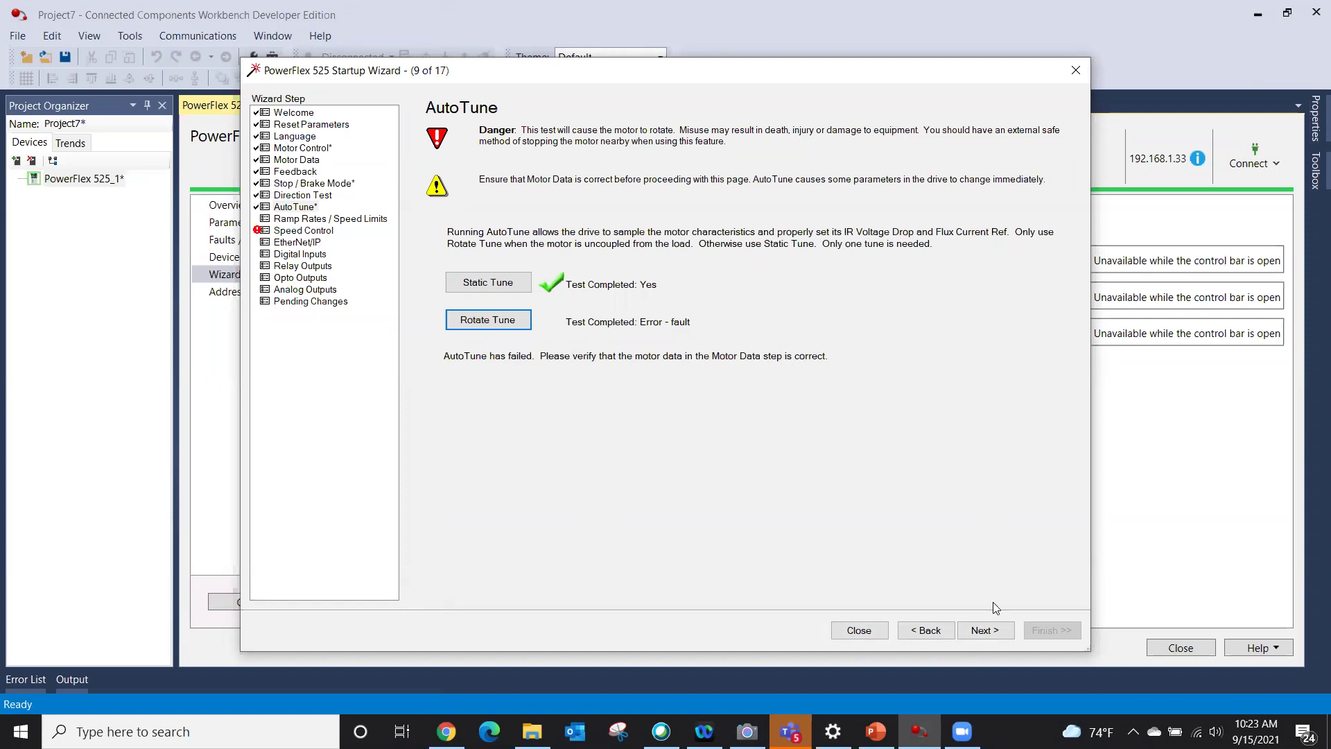
Continue to Ramp Rates / Speed Limits and set the S Curve to 1%.
{"action": "left_click", "coordinate": [984, 630]}
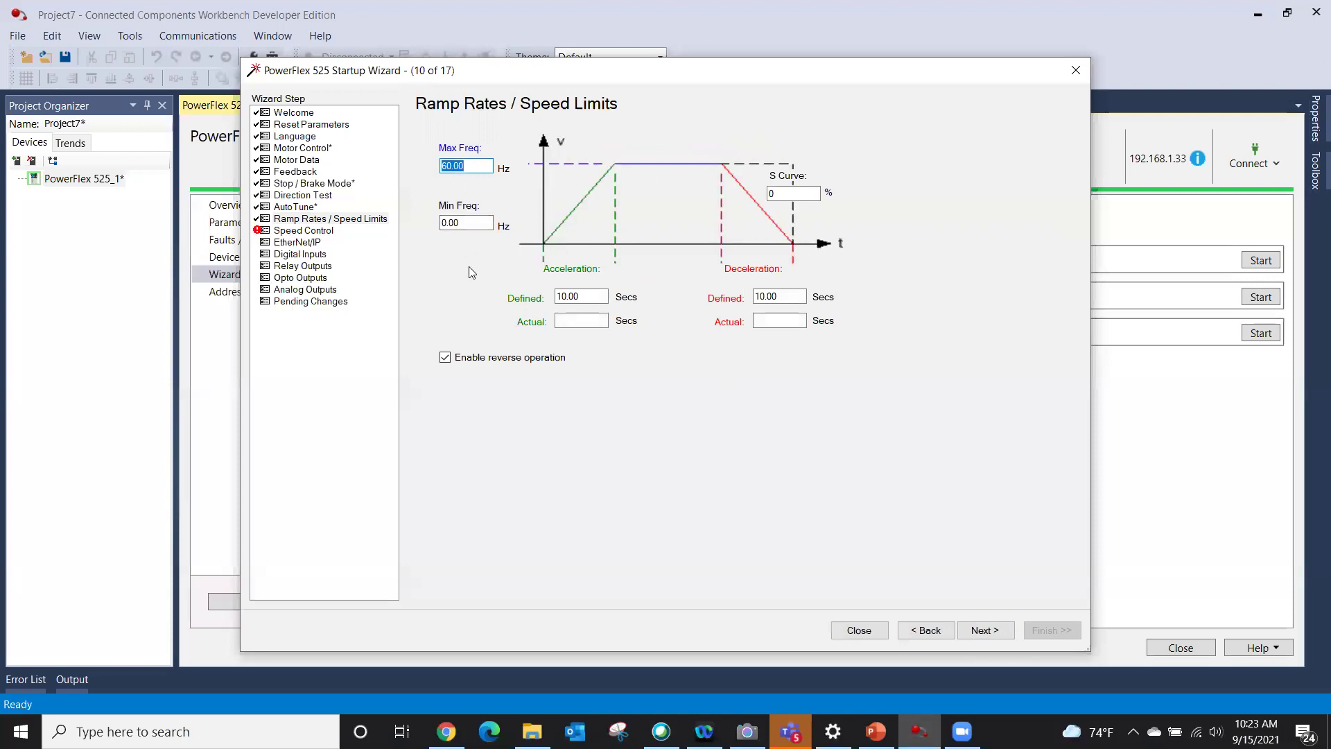
{"action": "mouse_move", "coordinate": [463, 226]}
{"action": "left_click", "coordinate": [778, 195]}
{"action": "type", "text": "1"}
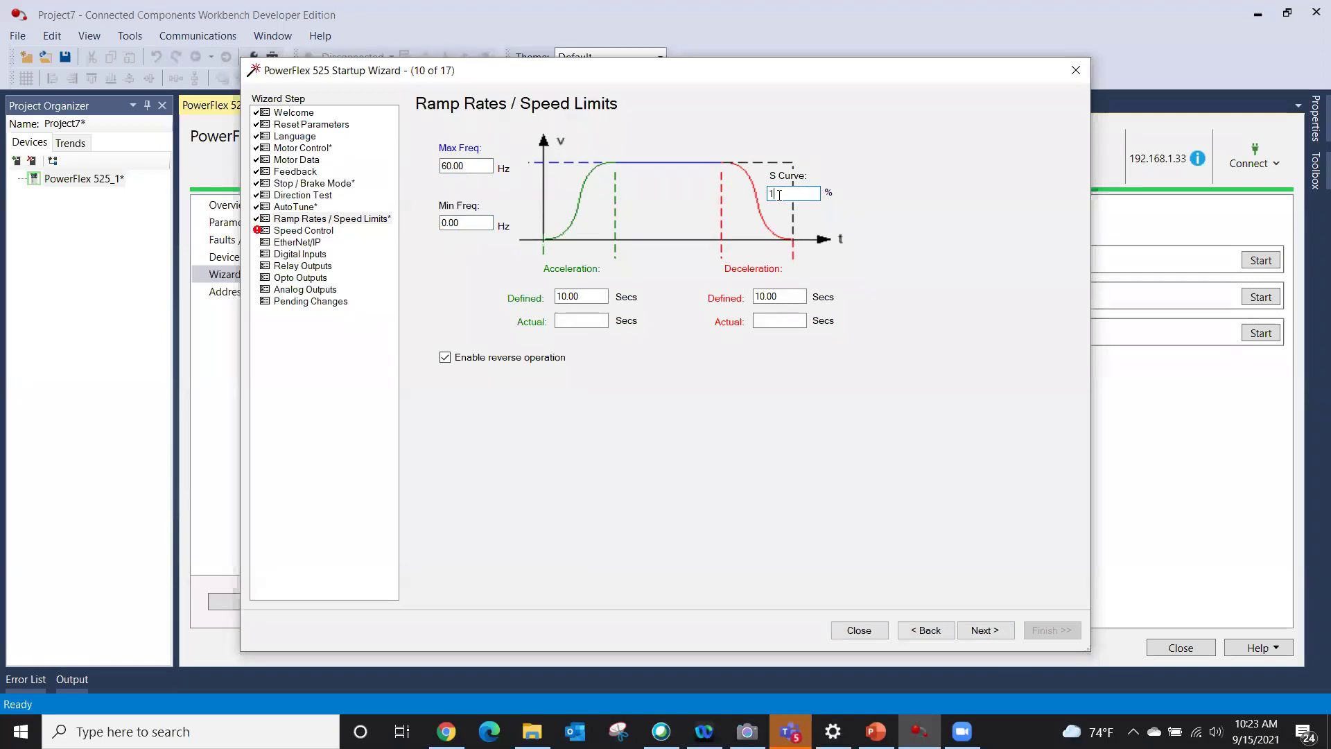
Set the defined acceleration time to 5 seconds.
{"action": "left_click", "coordinate": [581, 295]}
{"action": "key", "text": "BackSpace"}
{"action": "key", "text": "BackSpace"}
{"action": "key", "text": "BackSpace"}
{"action": "key", "text": "BackSpace"}
{"action": "key", "text": "BackSpace"}
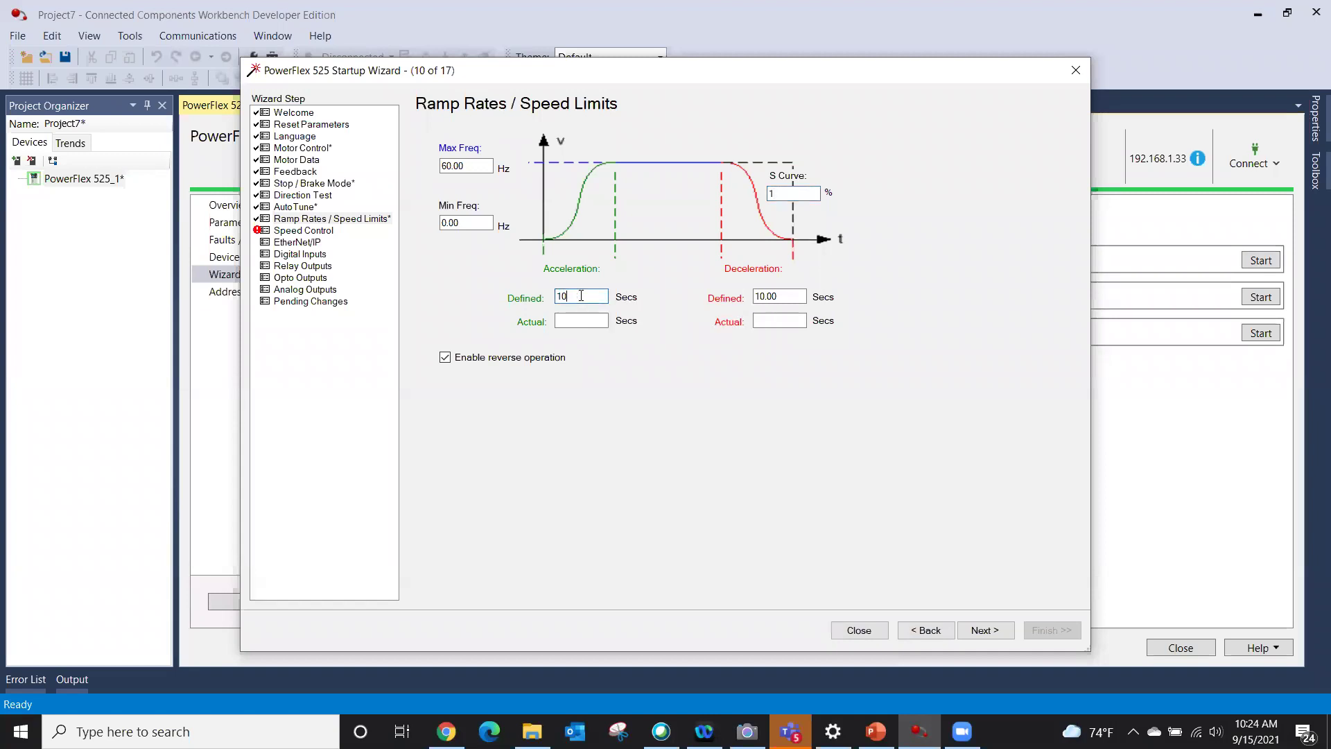
{"action": "type", "text": "5"}
Set the defined deceleration time to 5 seconds, and toggle reverse operation off and back on.
{"action": "left_click", "coordinate": [786, 297]}
{"action": "key", "text": "BackSpace"}
{"action": "key", "text": "BackSpace"}
{"action": "key", "text": "BackSpace"}
{"action": "key", "text": "BackSpace"}
{"action": "mouse_move", "coordinate": [814, 300]}
{"action": "type", "text": "5"}
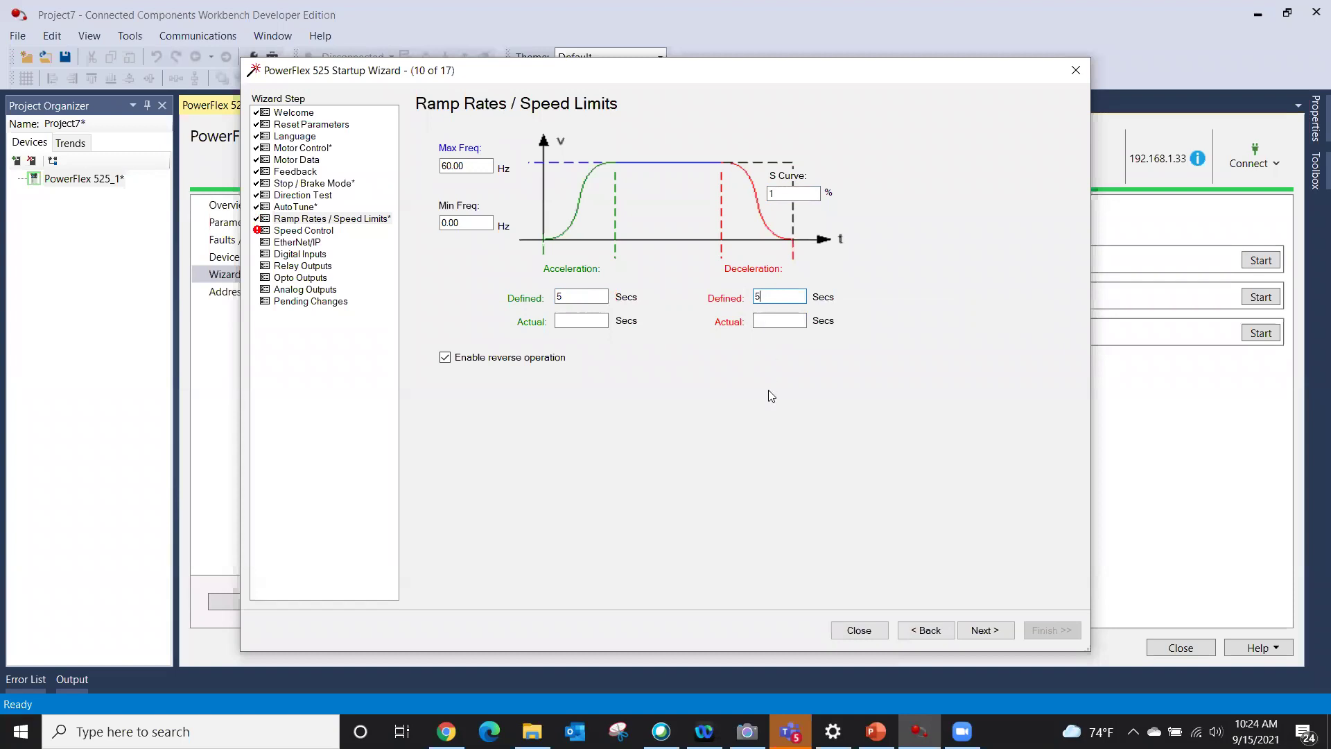
{"action": "left_click", "coordinate": [445, 357]}
{"action": "left_click", "coordinate": [445, 358]}
Continue to Speed Control and review Speed Reference 2 and 3 before returning to the first speed reference.
{"action": "left_click", "coordinate": [988, 632]}
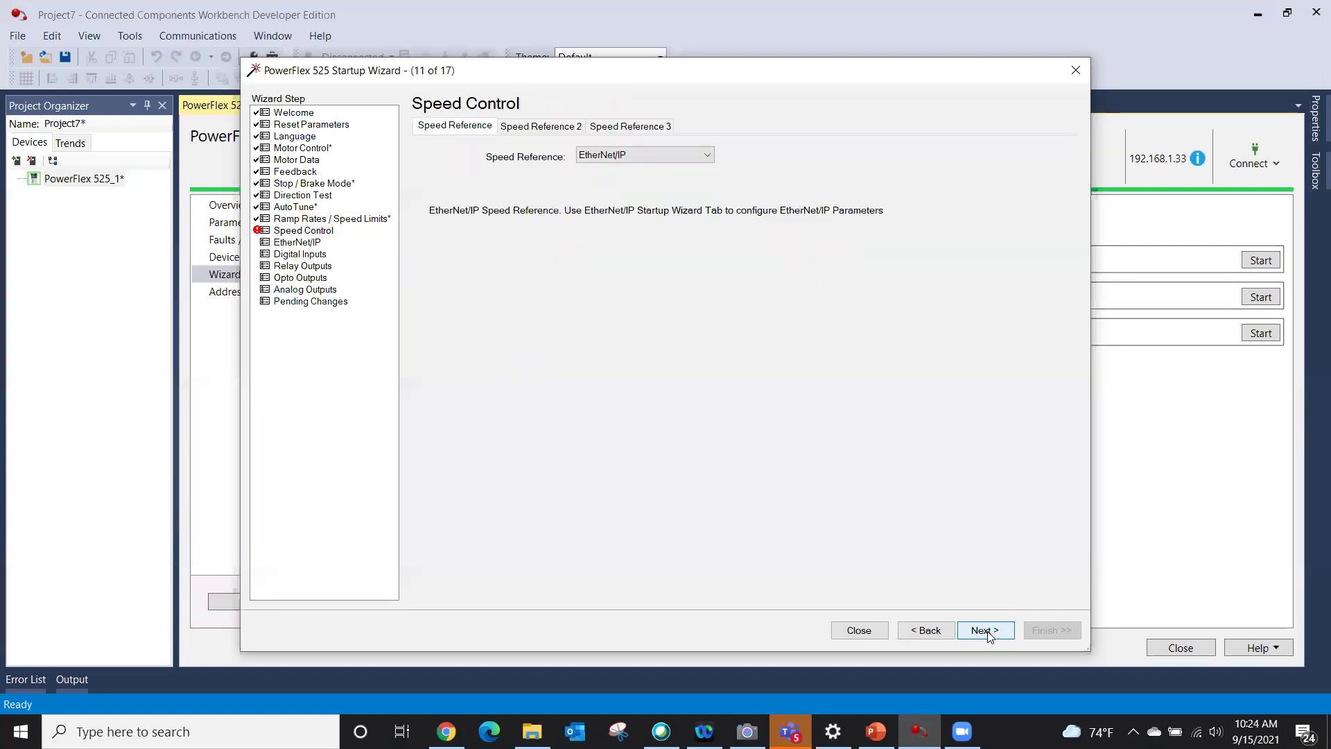
{"action": "mouse_move", "coordinate": [722, 161]}
{"action": "left_click", "coordinate": [553, 128]}
{"action": "left_click", "coordinate": [610, 127]}
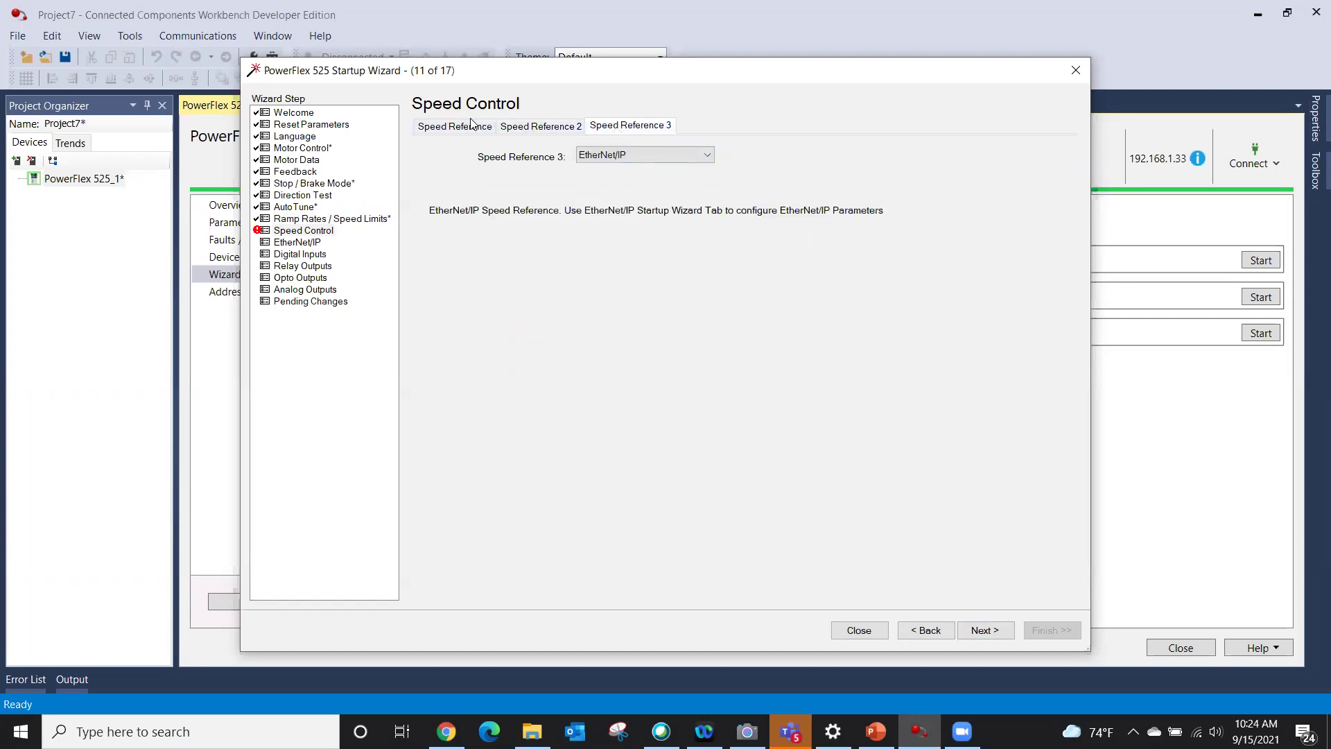
{"action": "left_click", "coordinate": [463, 127]}
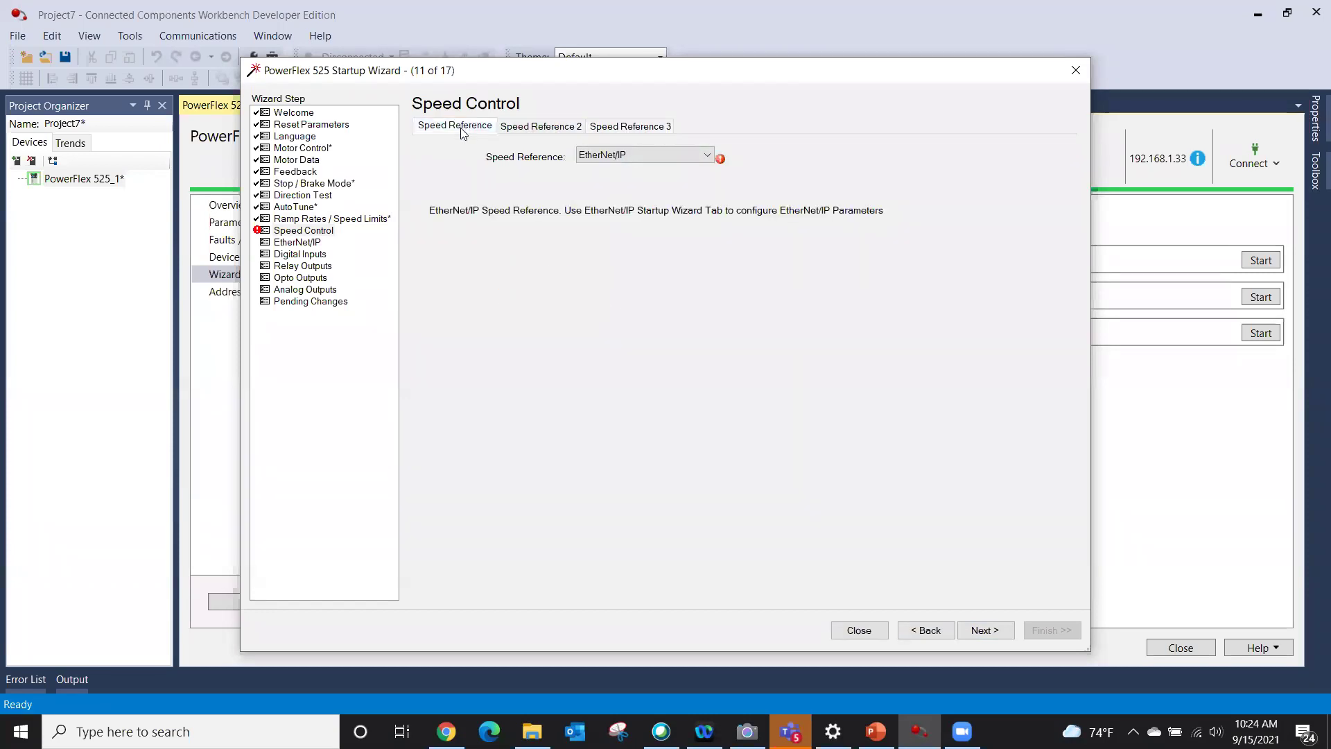
Set the first Speed Reference to Drive Pot and check the settings of Speed Reference 2.
{"action": "left_click", "coordinate": [676, 155]}
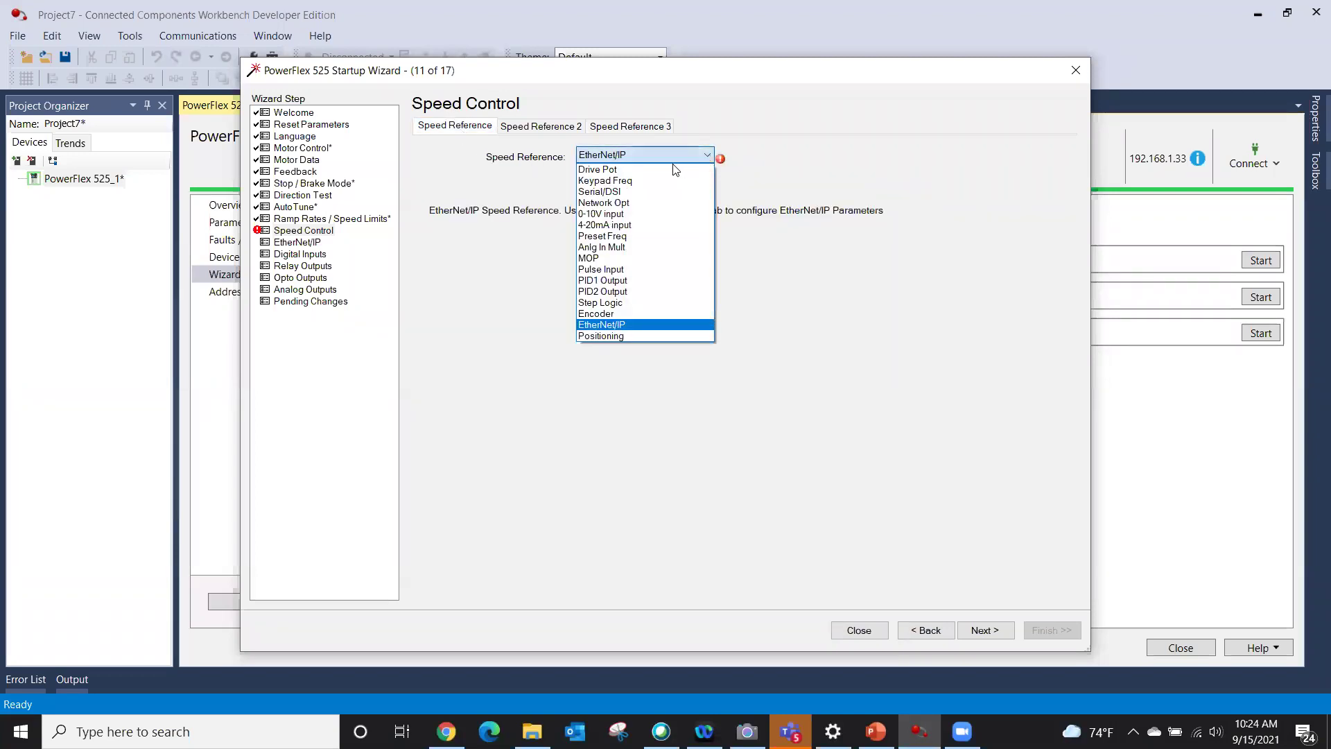
{"action": "left_click", "coordinate": [640, 169]}
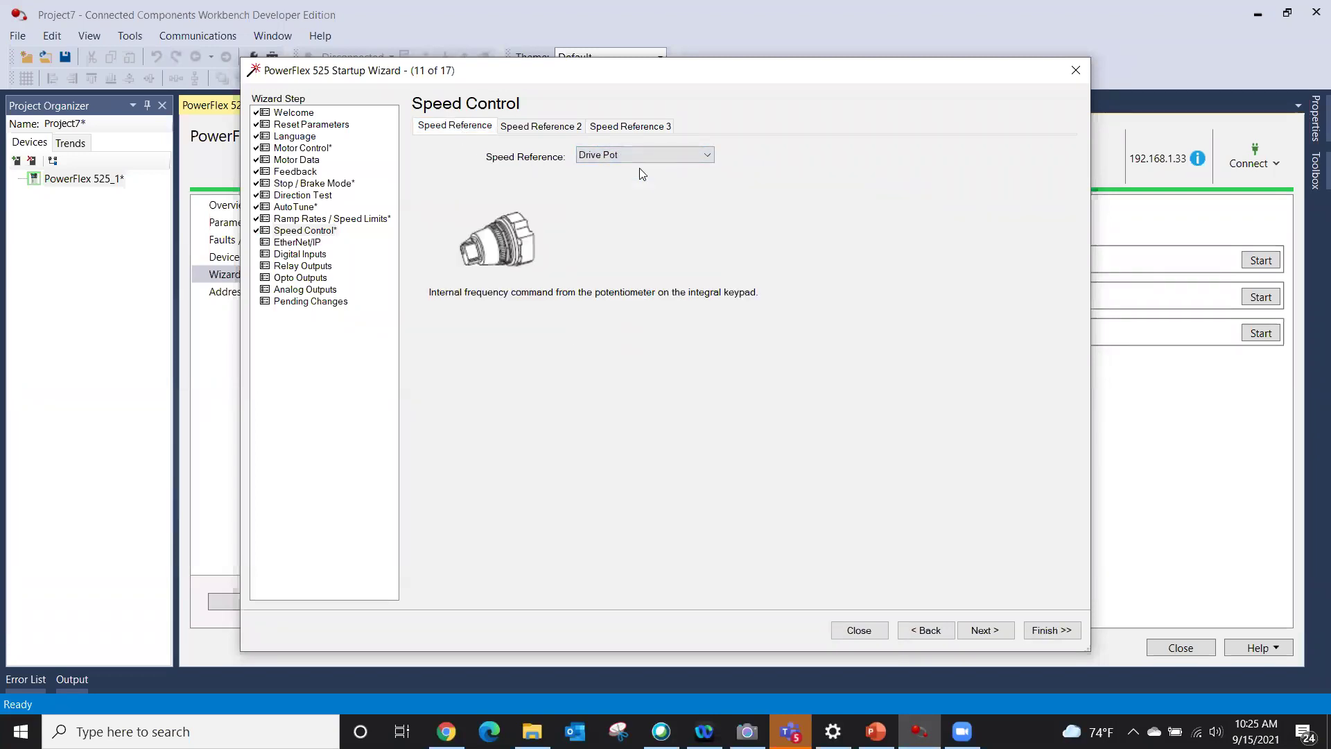
{"action": "left_click", "coordinate": [551, 127]}
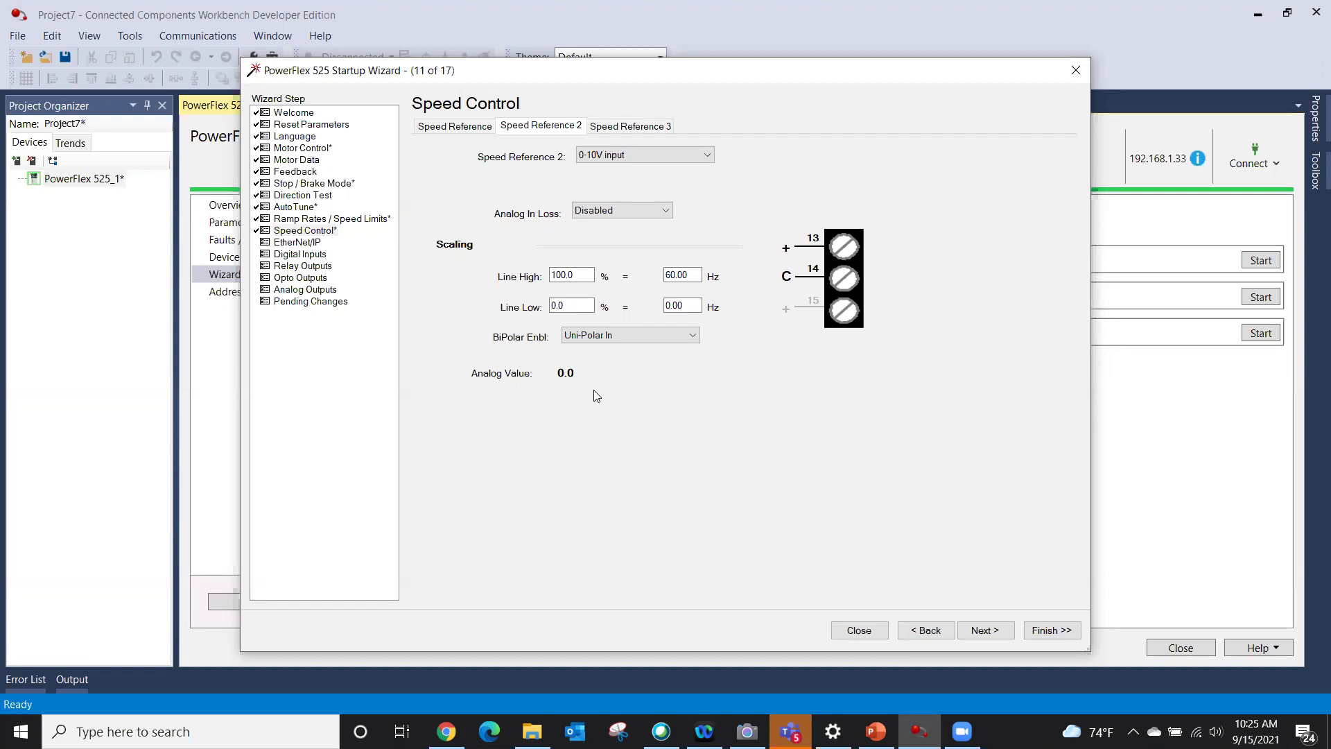
{"action": "left_click", "coordinate": [458, 131]}
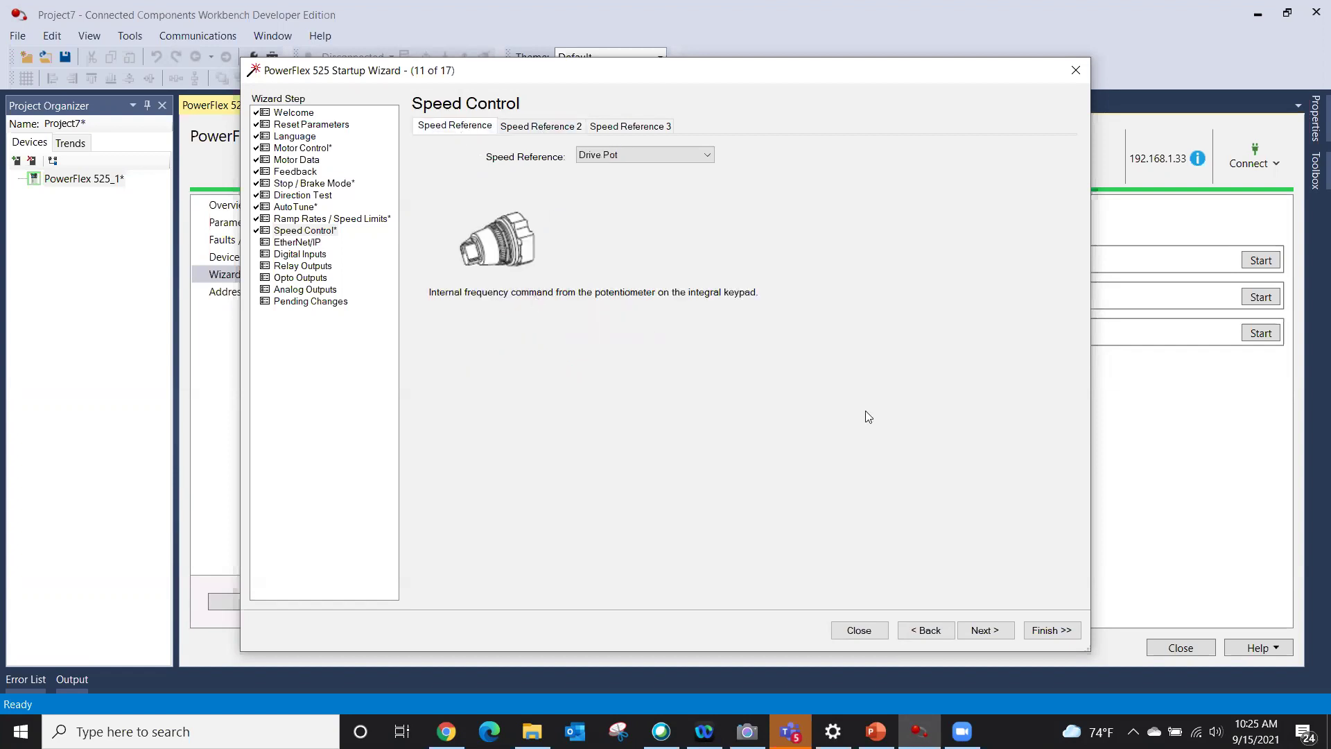
Continue past EtherNet/IP to Digital Inputs and set the Start Source to Keypad.
{"action": "left_click", "coordinate": [988, 627]}
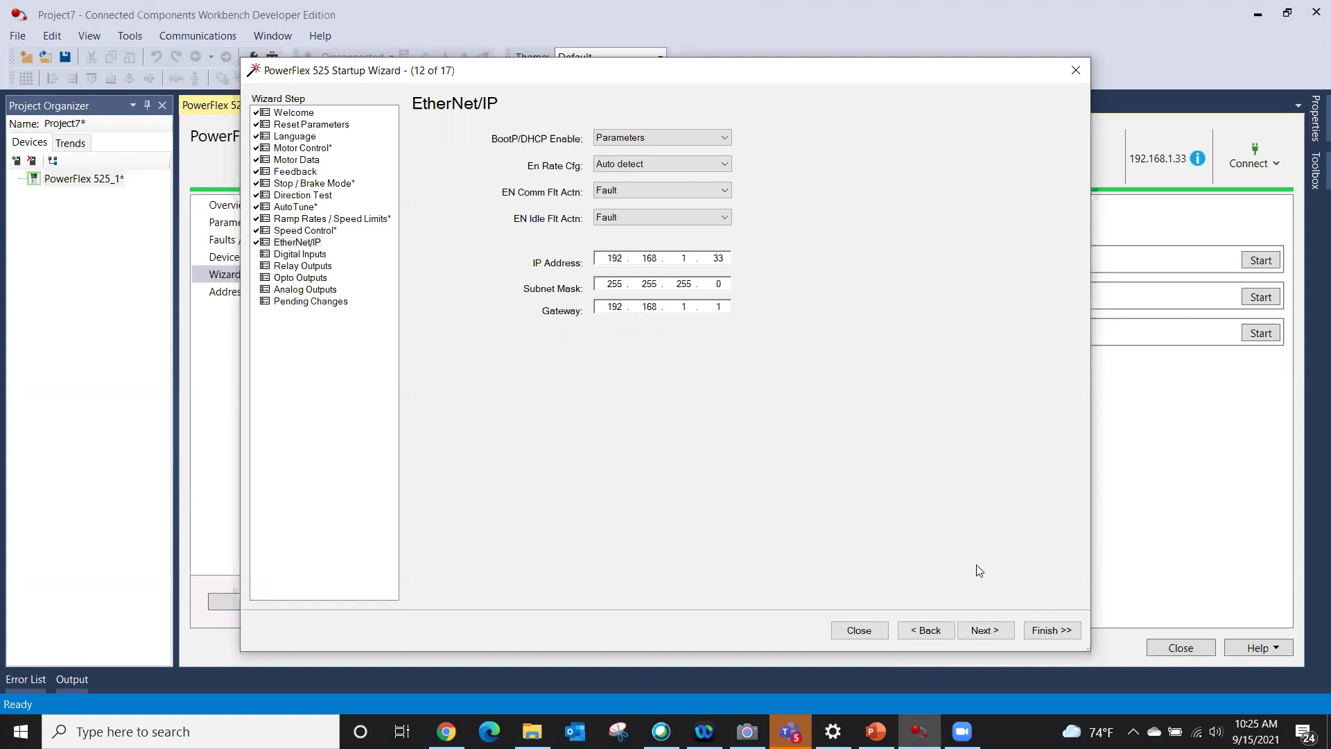
{"action": "left_click", "coordinate": [987, 630]}
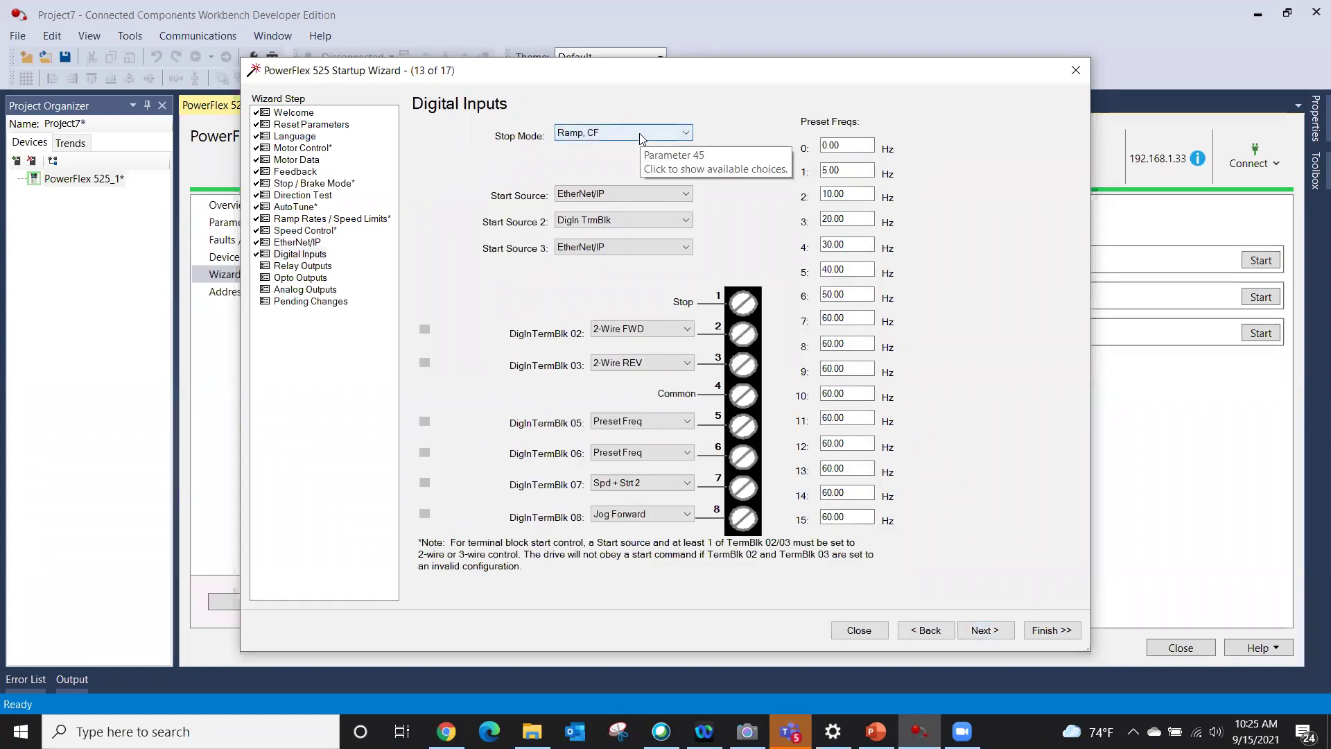
{"action": "left_click", "coordinate": [687, 197]}
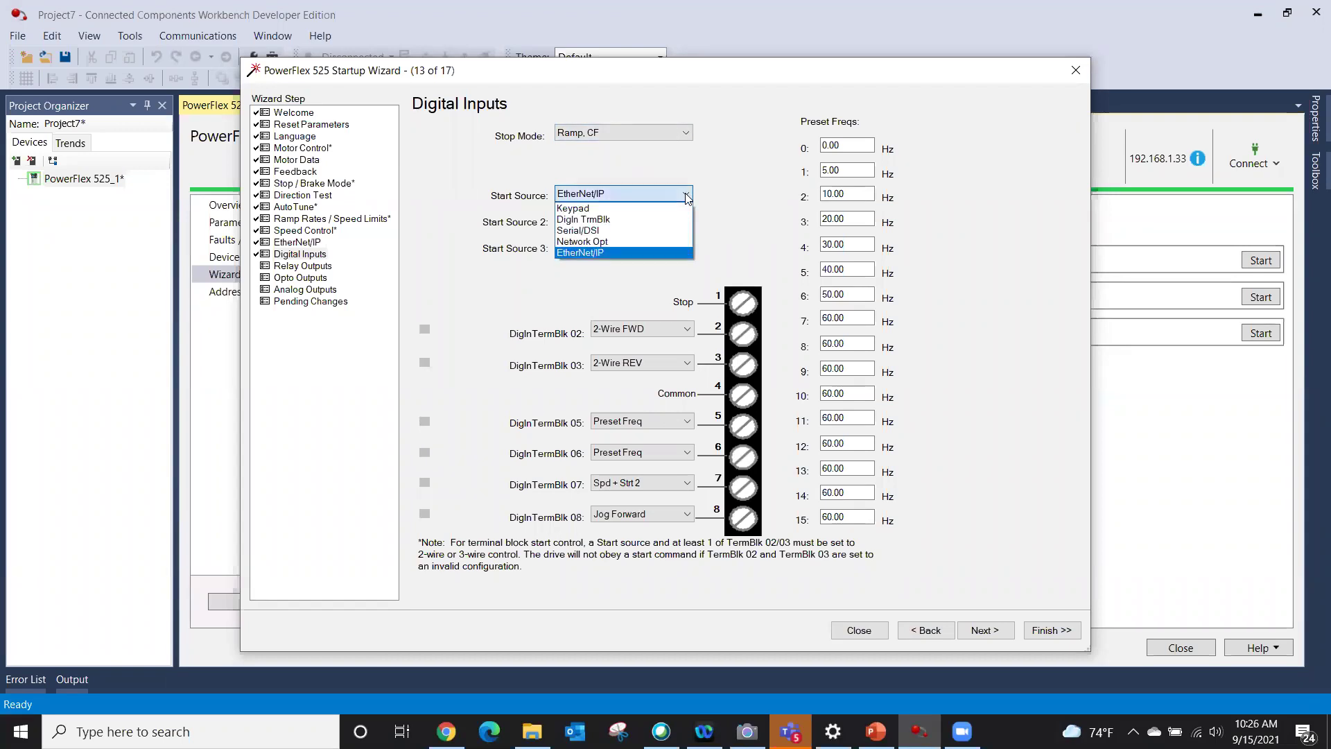
{"action": "left_click", "coordinate": [622, 208]}
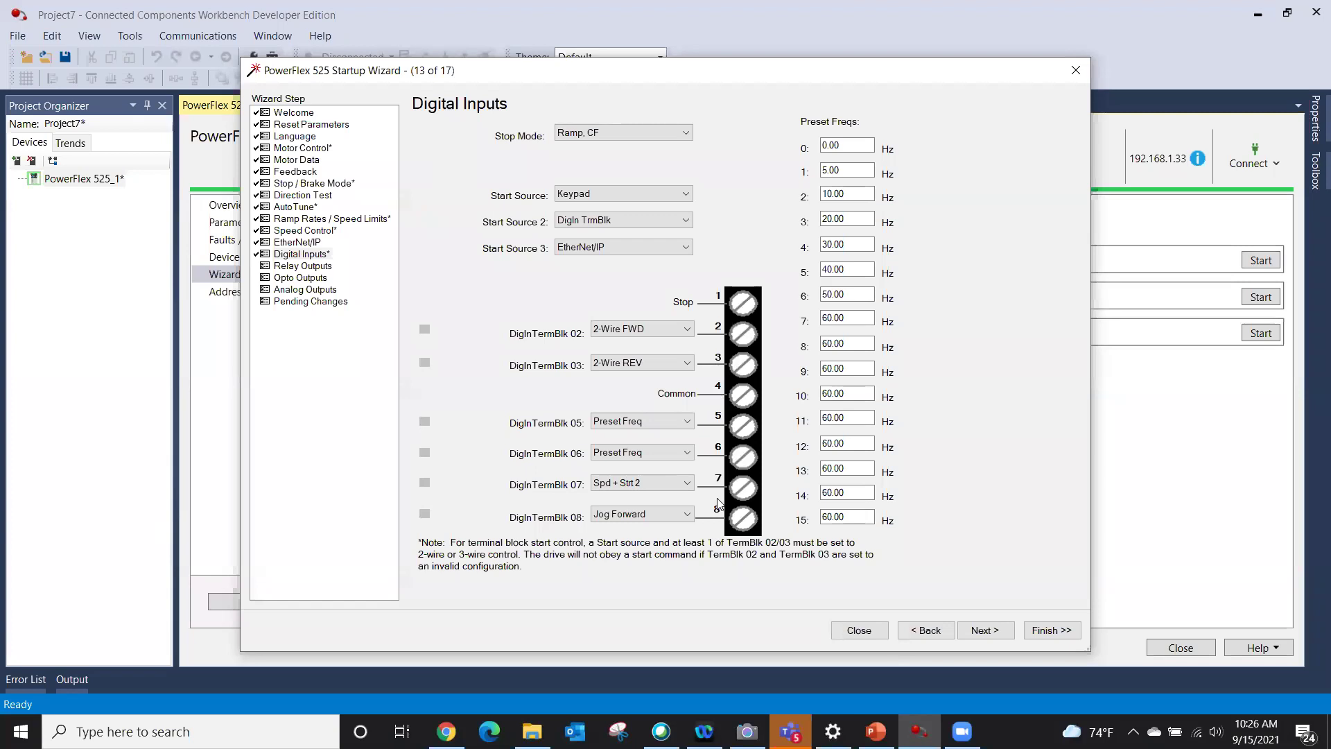
Continue to Relay Outputs and review the functions available for Relay 1 N.O.
{"action": "left_click", "coordinate": [989, 630]}
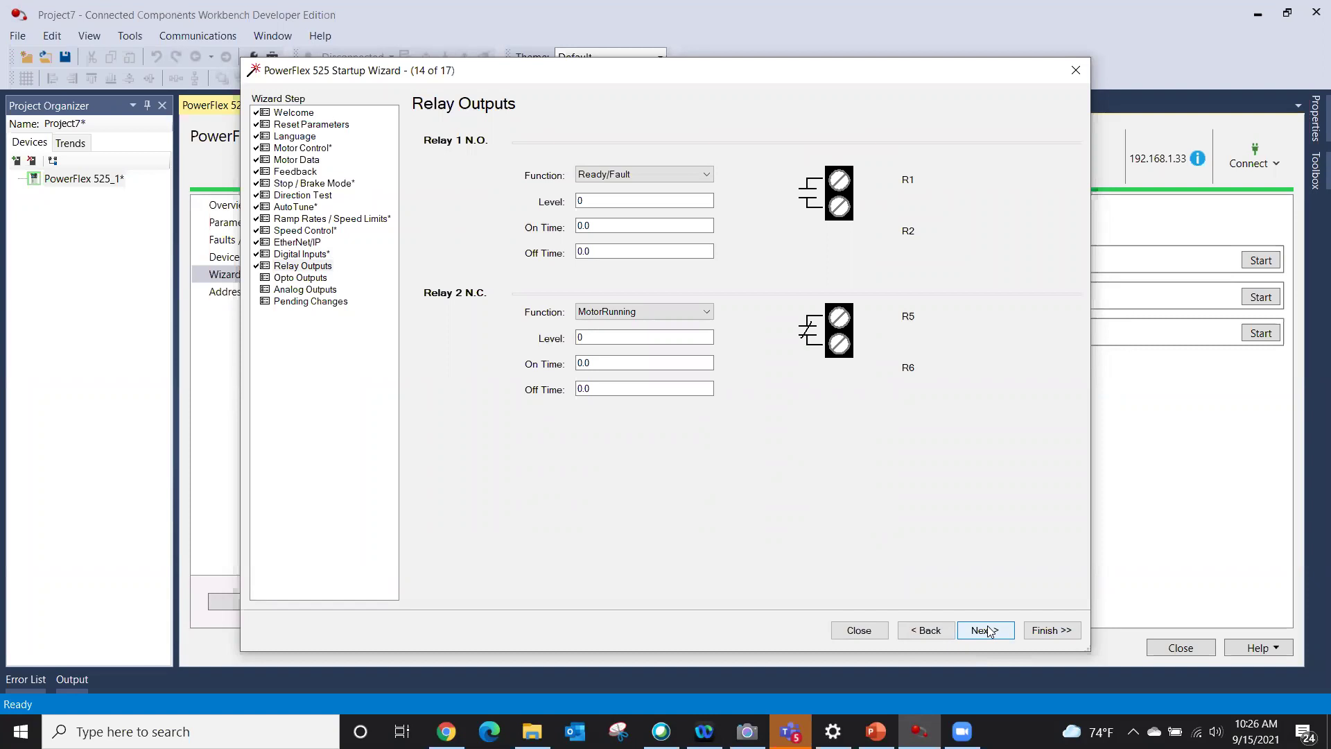
{"action": "left_click", "coordinate": [707, 175]}
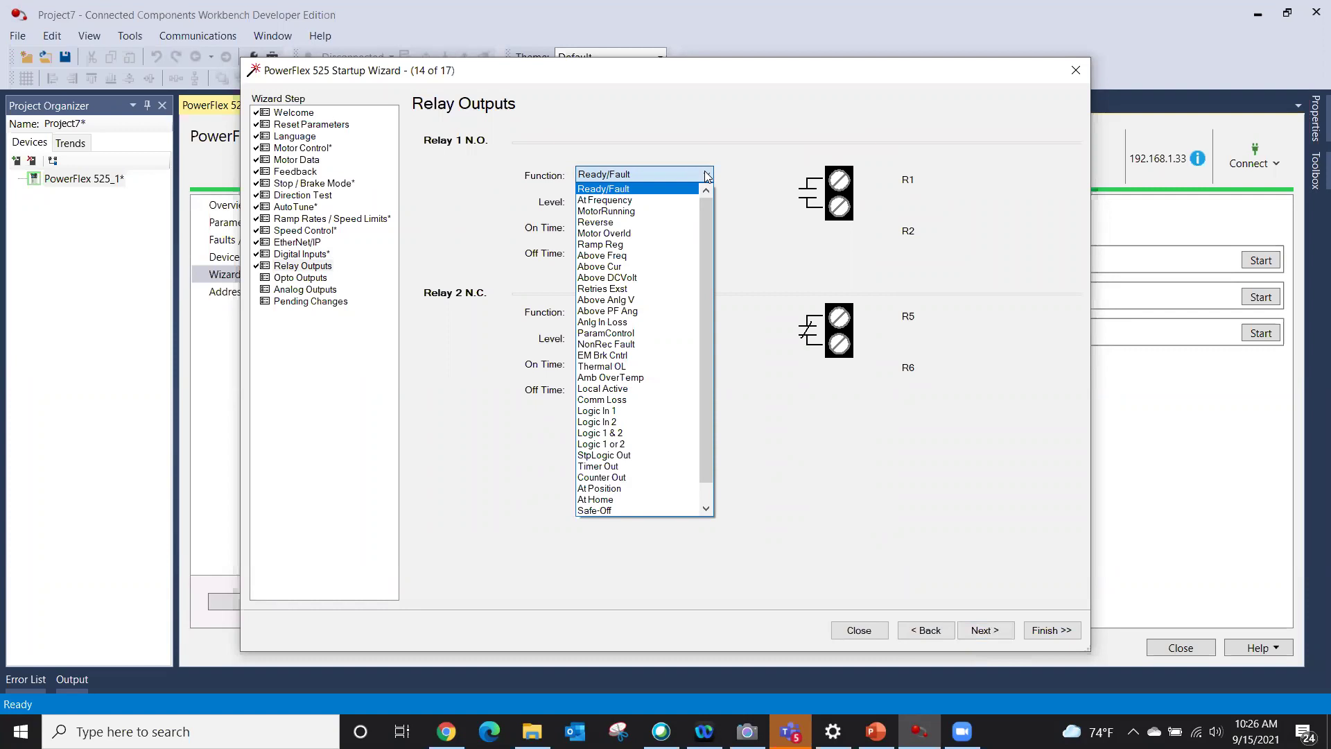
{"action": "left_click", "coordinate": [665, 175]}
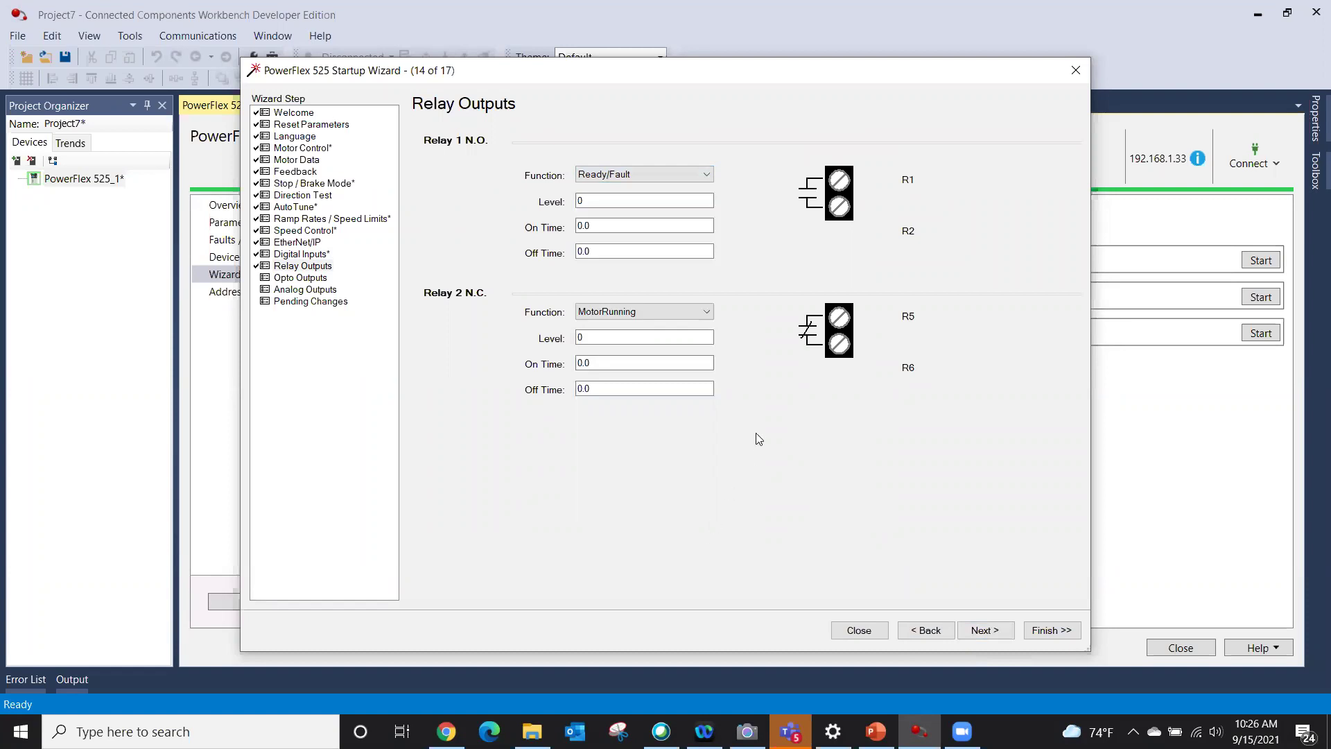
Continue through Opto Outputs to Analog Outputs and review the signal choices for Analog Out 1.
{"action": "left_click", "coordinate": [986, 630]}
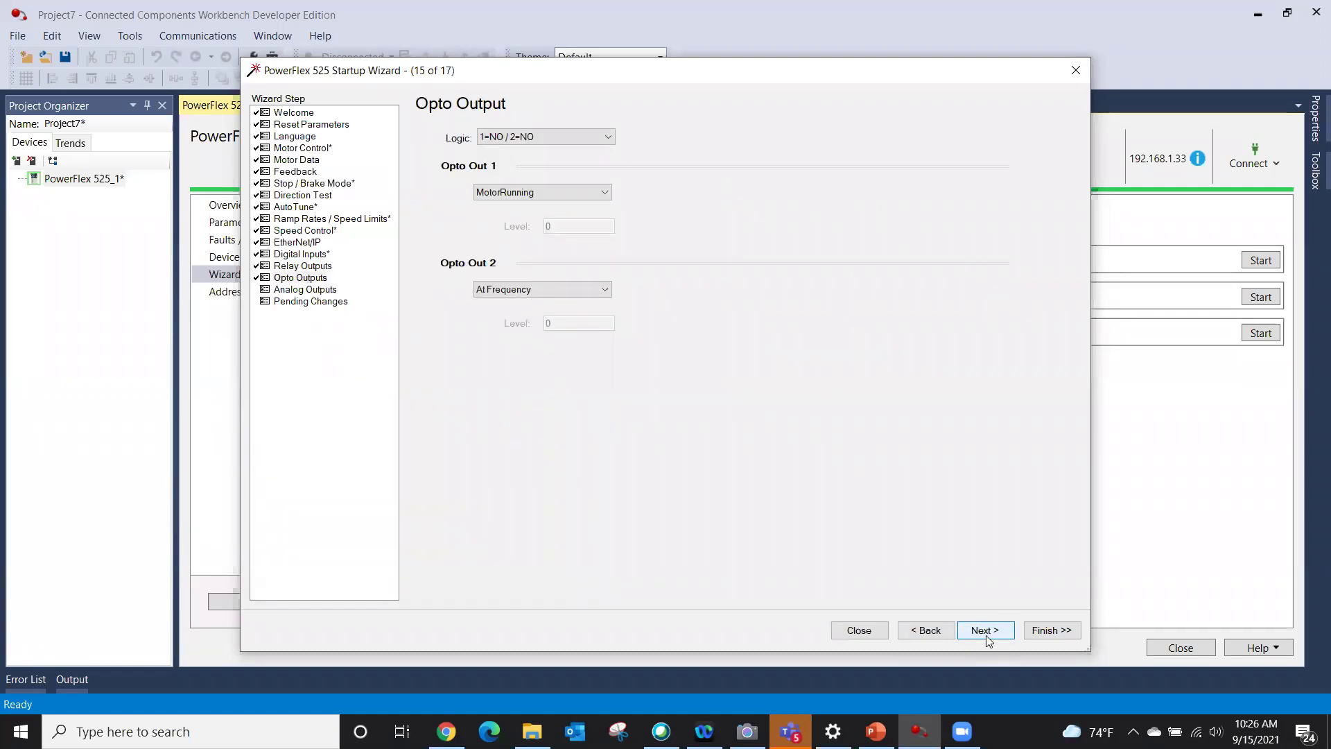
{"action": "left_click", "coordinate": [985, 630]}
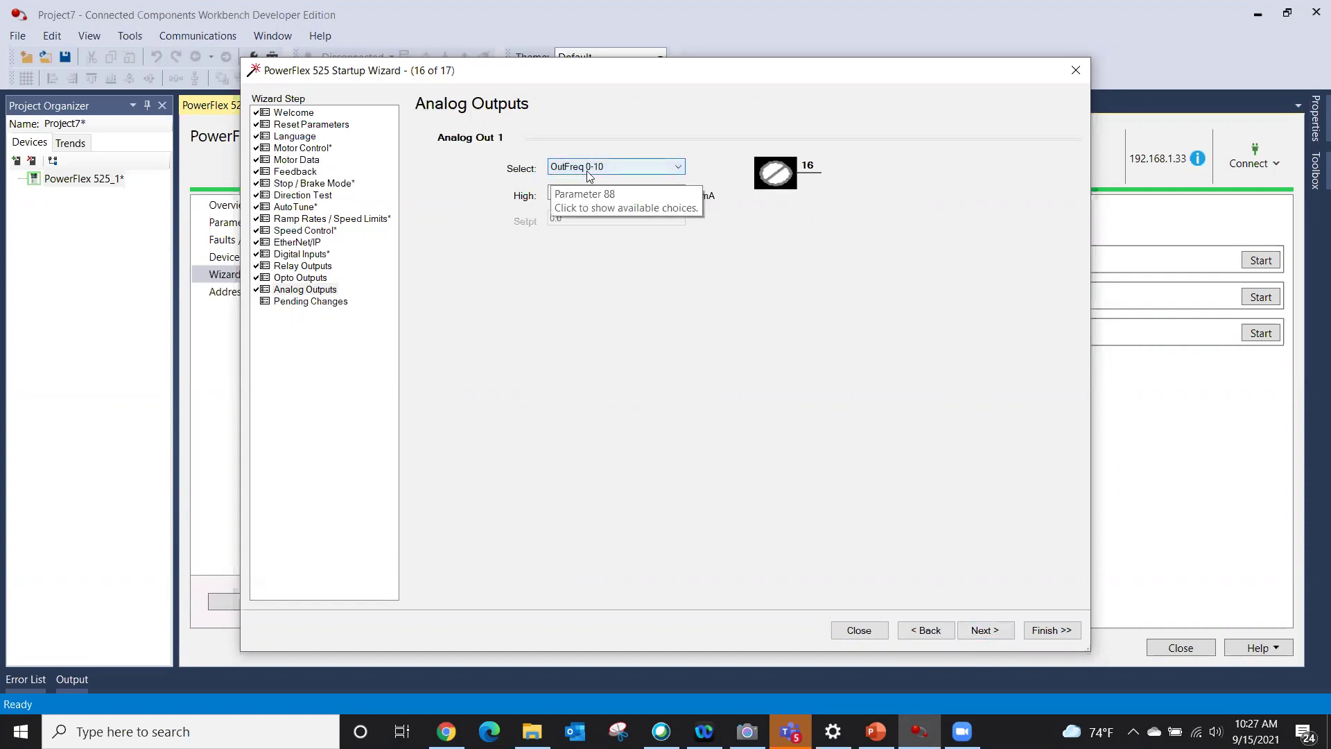
{"action": "left_click", "coordinate": [614, 167]}
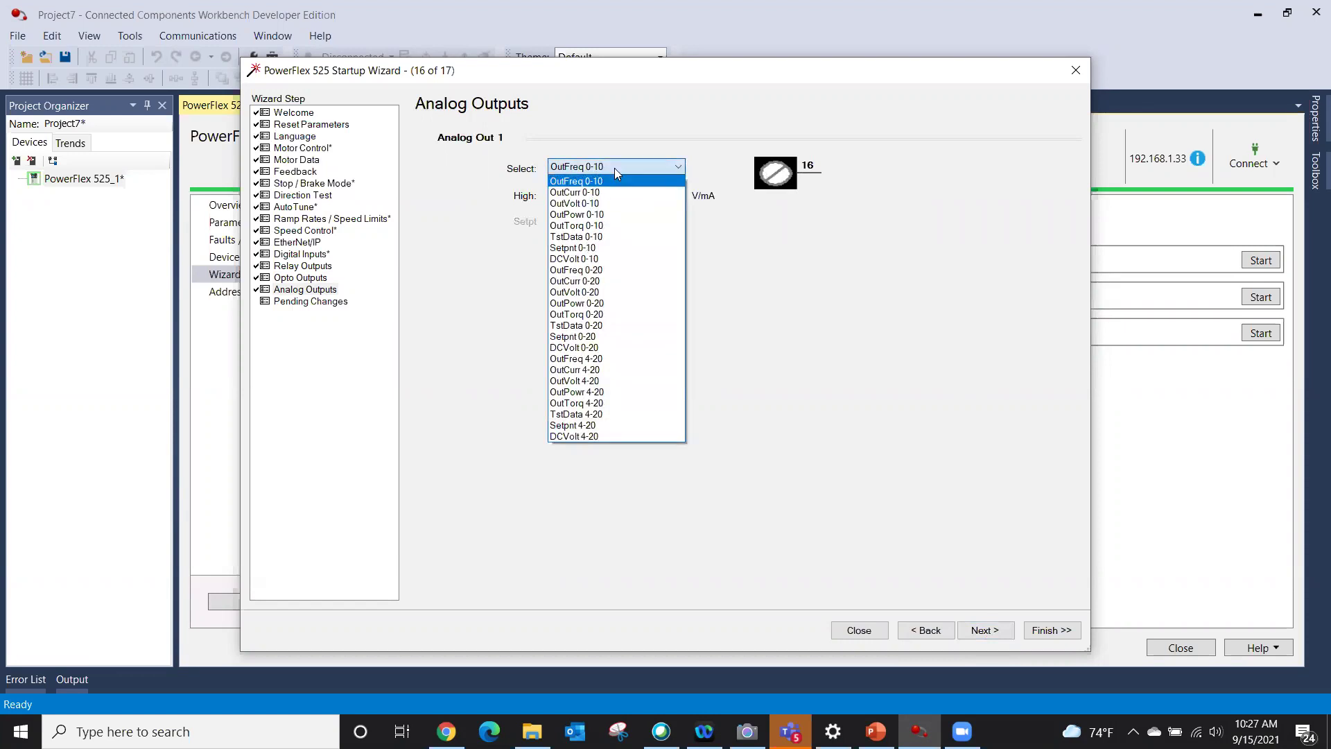
{"action": "left_click", "coordinate": [466, 364]}
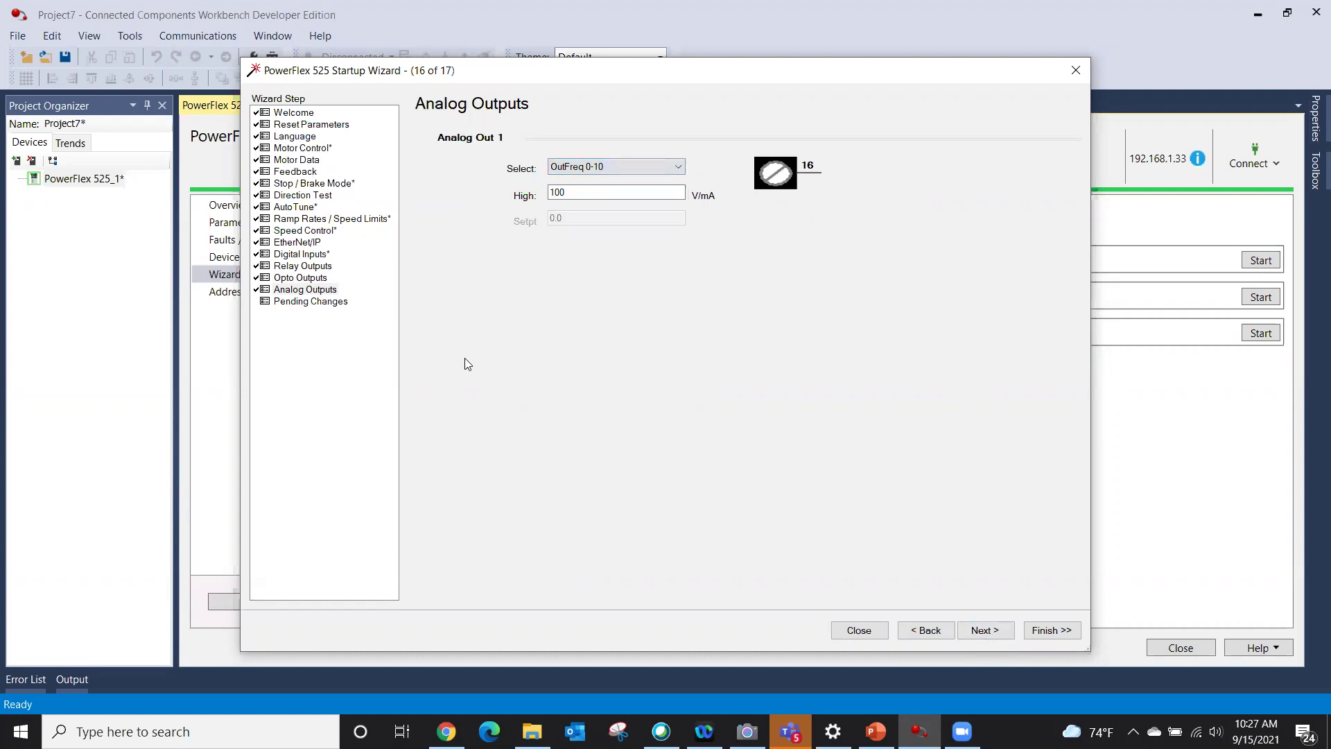
Review the applied and pending changes, recheck the Speed Control step, and finish the Startup Wizard.
{"action": "left_click", "coordinate": [980, 631]}
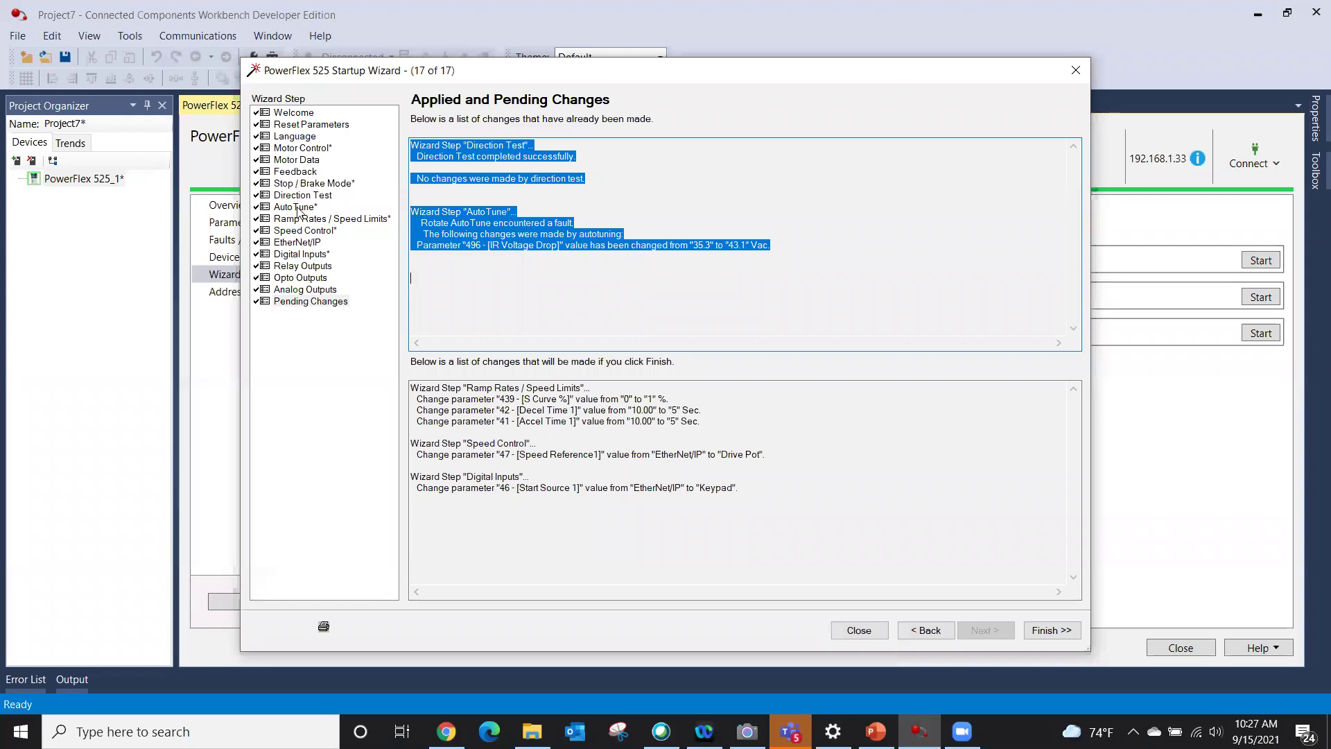
{"action": "left_click", "coordinate": [302, 233]}
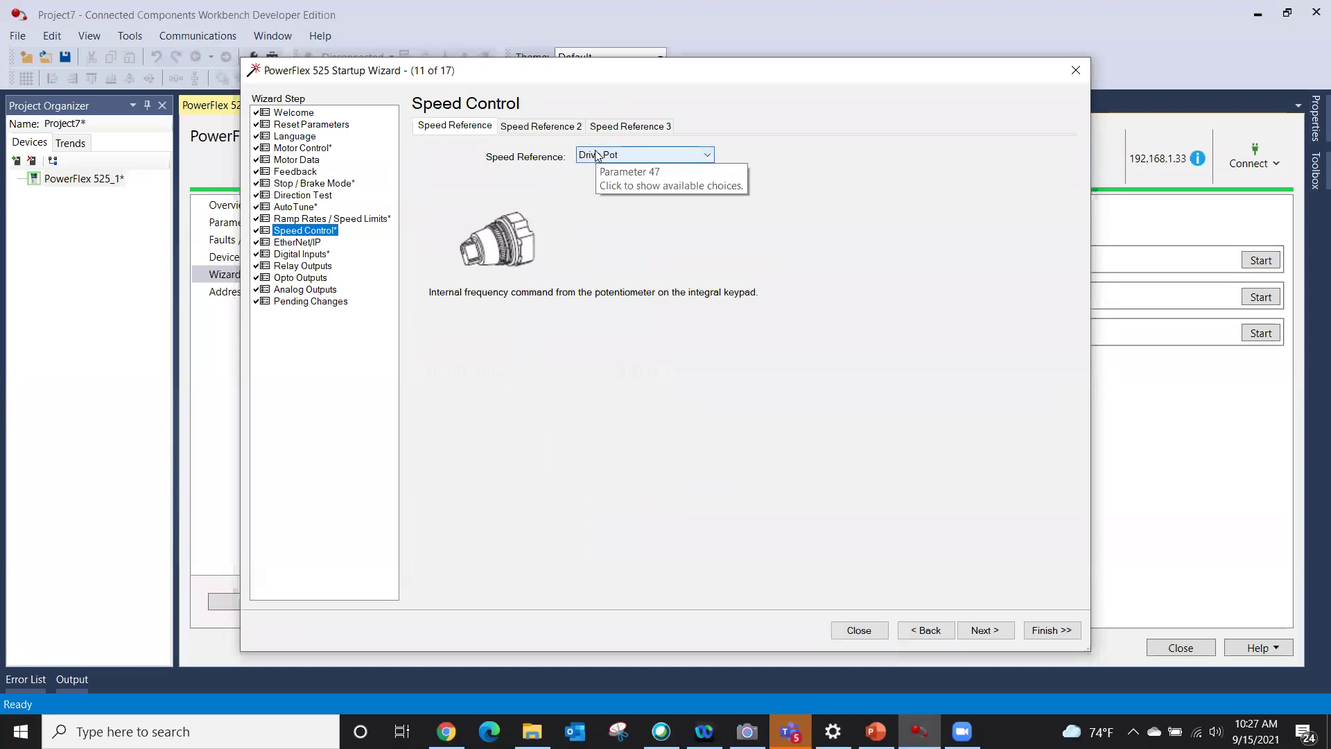
{"action": "left_click", "coordinate": [321, 303]}
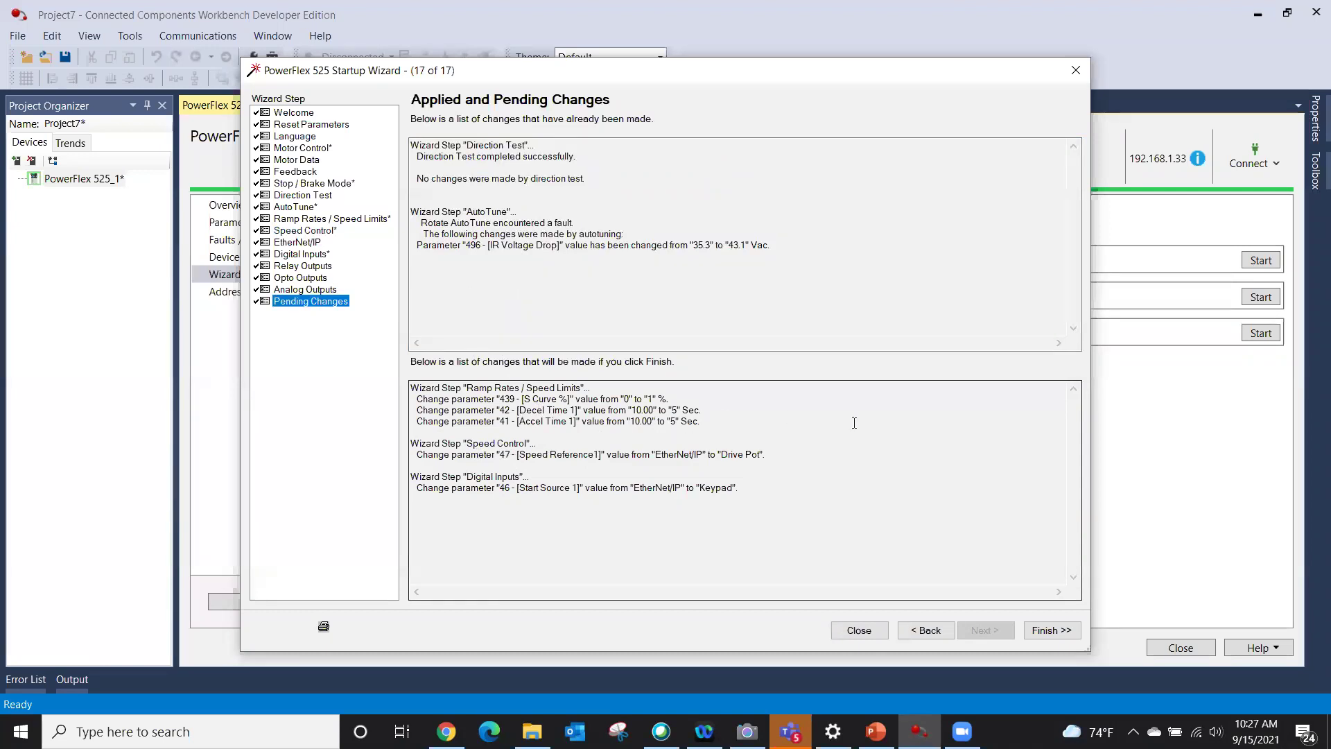
{"action": "left_click", "coordinate": [1058, 631]}
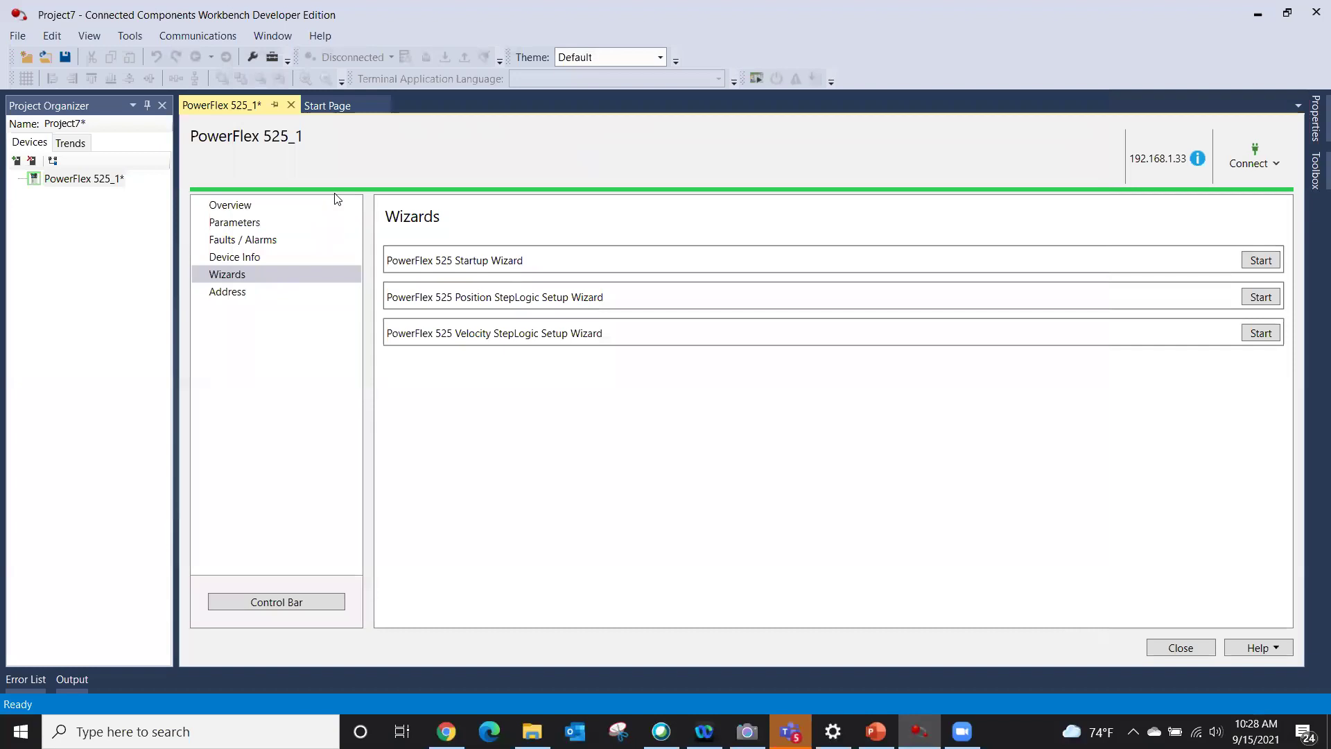
Start the Data Logger from the drive's overview, enlarge the wizard window, and continue to its configuration page.
{"action": "left_click", "coordinate": [239, 208]}
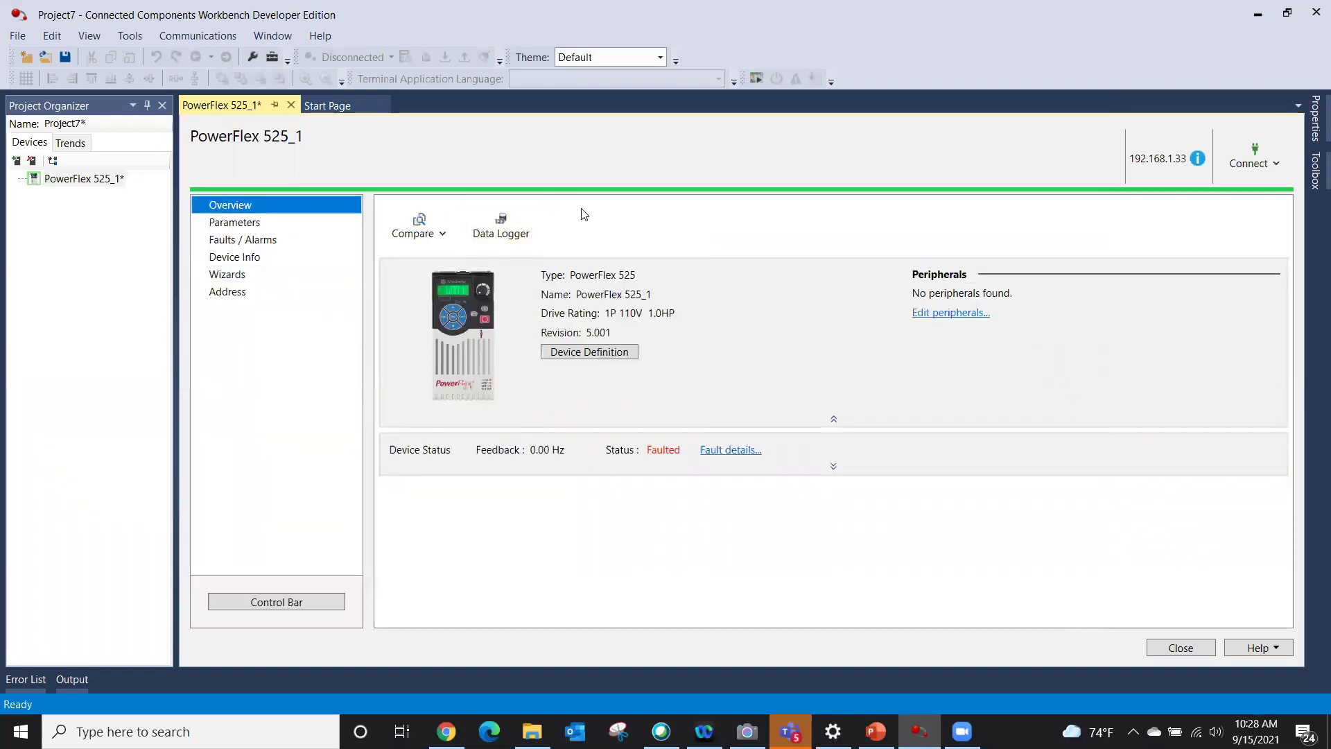
{"action": "left_click", "coordinate": [502, 229]}
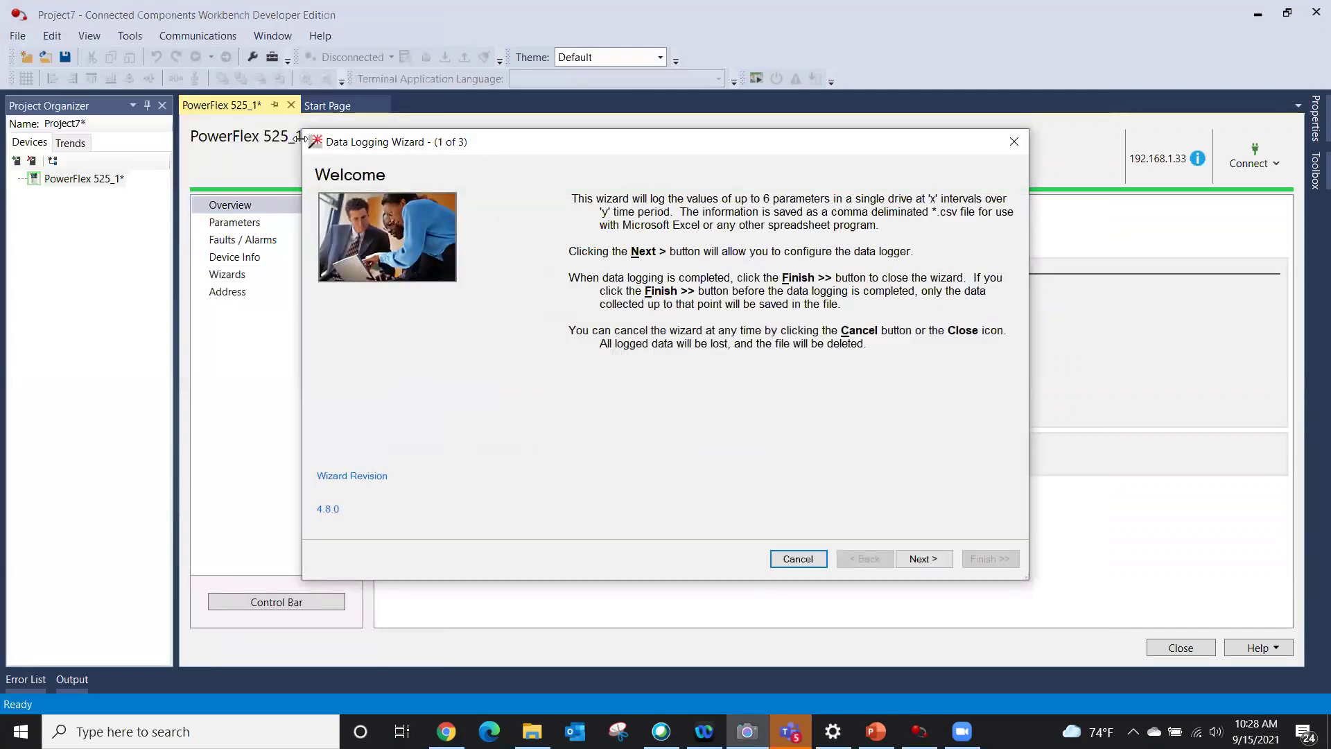
{"action": "left_click_drag", "start_coordinate": [302, 140], "coordinate": [118, 2]}
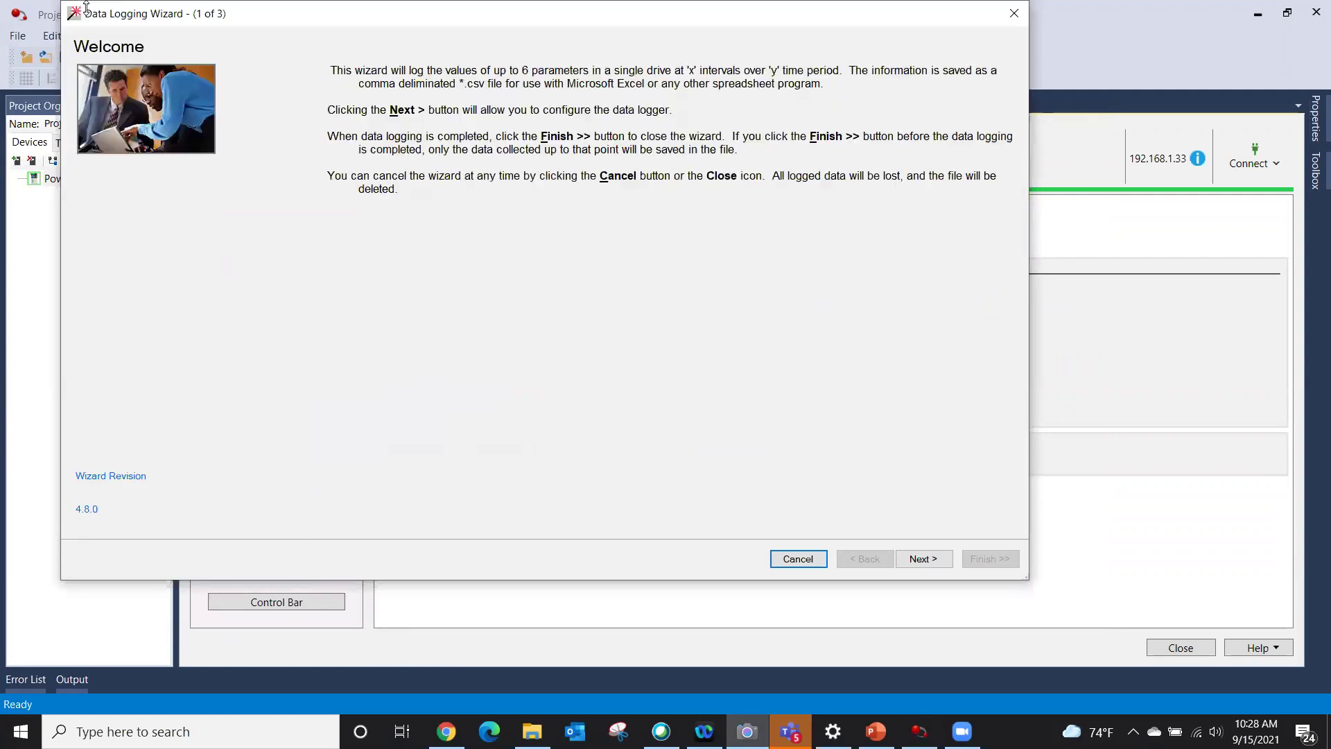
{"action": "left_click", "coordinate": [928, 559]}
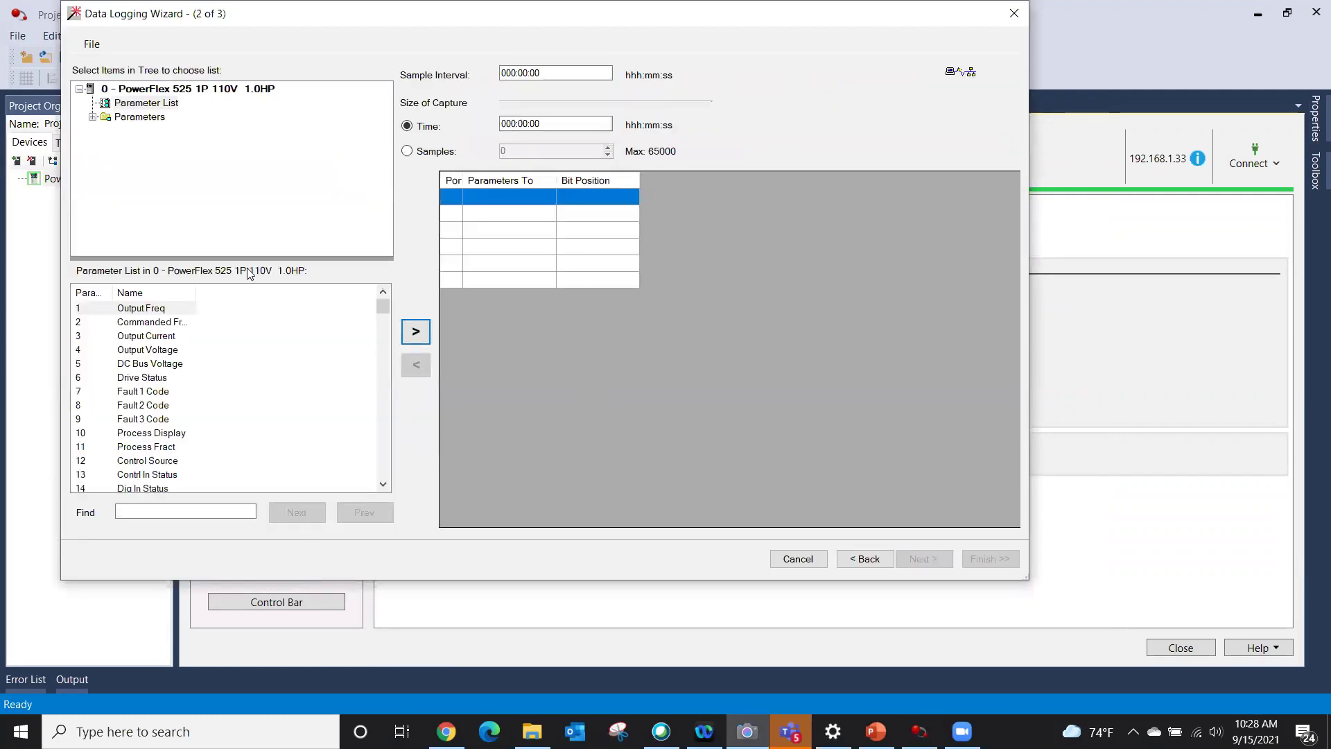
Add the Output Freq and Output Current parameters to the list of logged parameters.
{"action": "left_click", "coordinate": [175, 308]}
{"action": "left_click", "coordinate": [416, 333]}
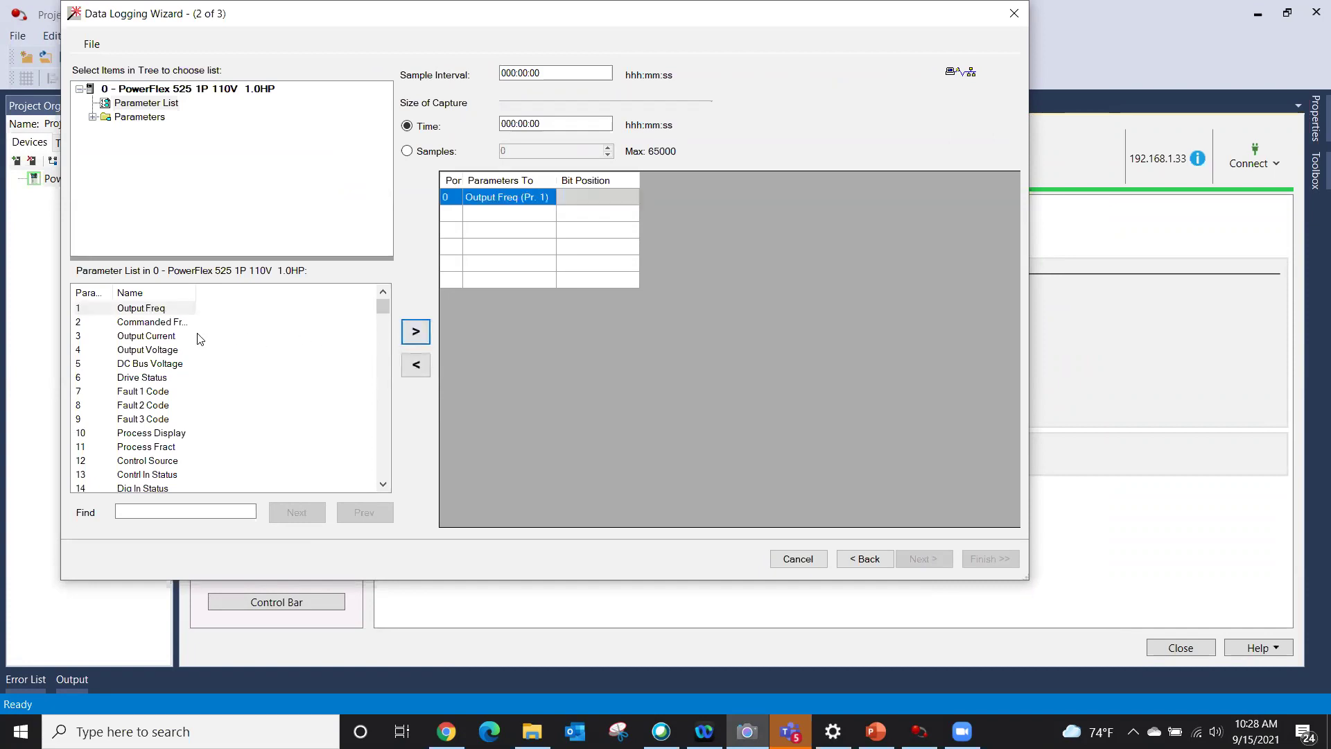
{"action": "left_click", "coordinate": [169, 335]}
{"action": "left_click", "coordinate": [416, 333]}
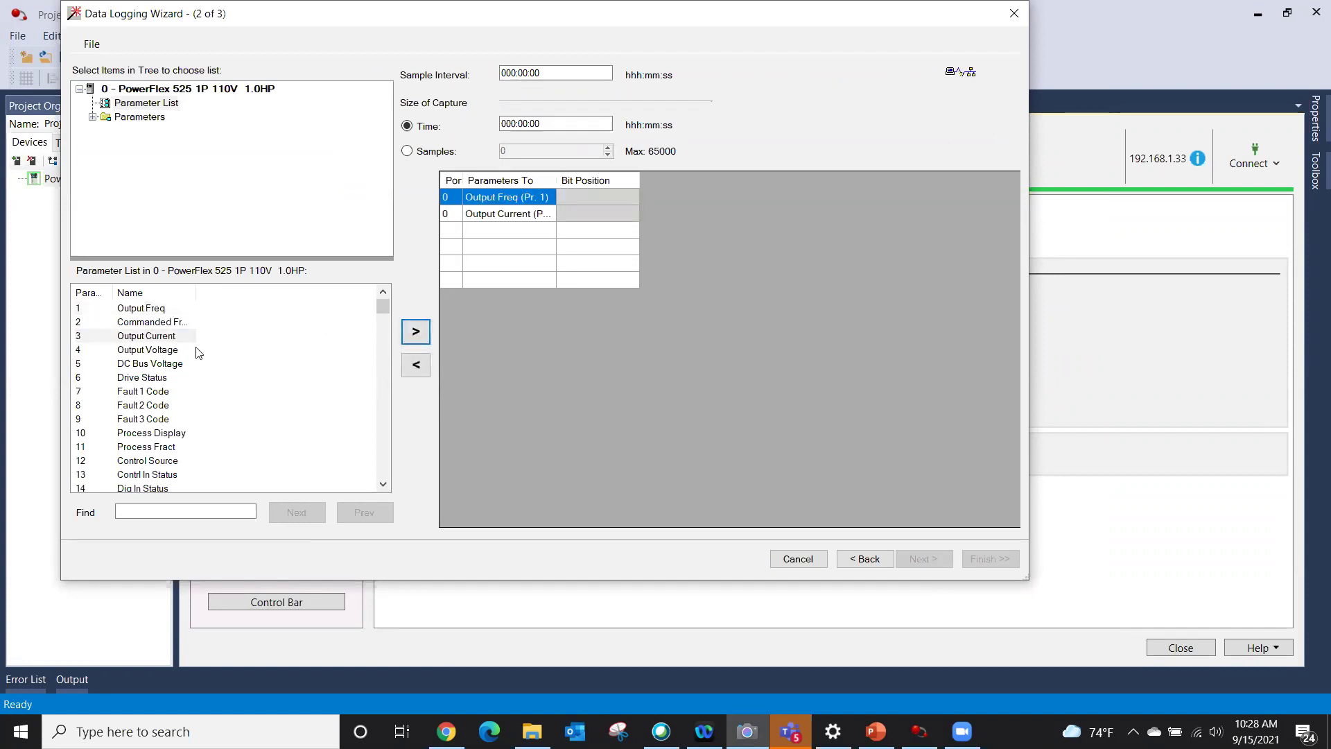
Add Output Voltage to the logged parameters and set a 30-second capture time with a 5-second sample interval.
{"action": "left_click", "coordinate": [179, 350]}
{"action": "left_click", "coordinate": [425, 334]}
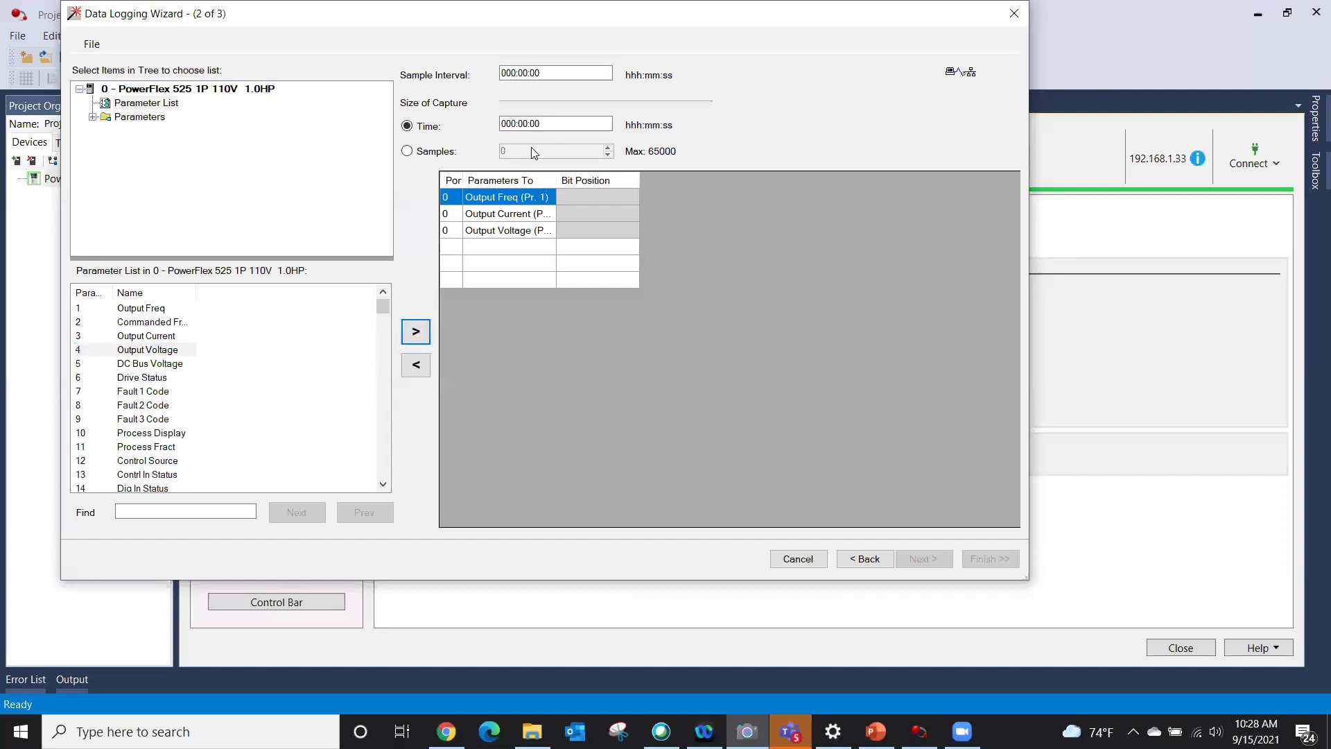
{"action": "left_click", "coordinate": [543, 125]}
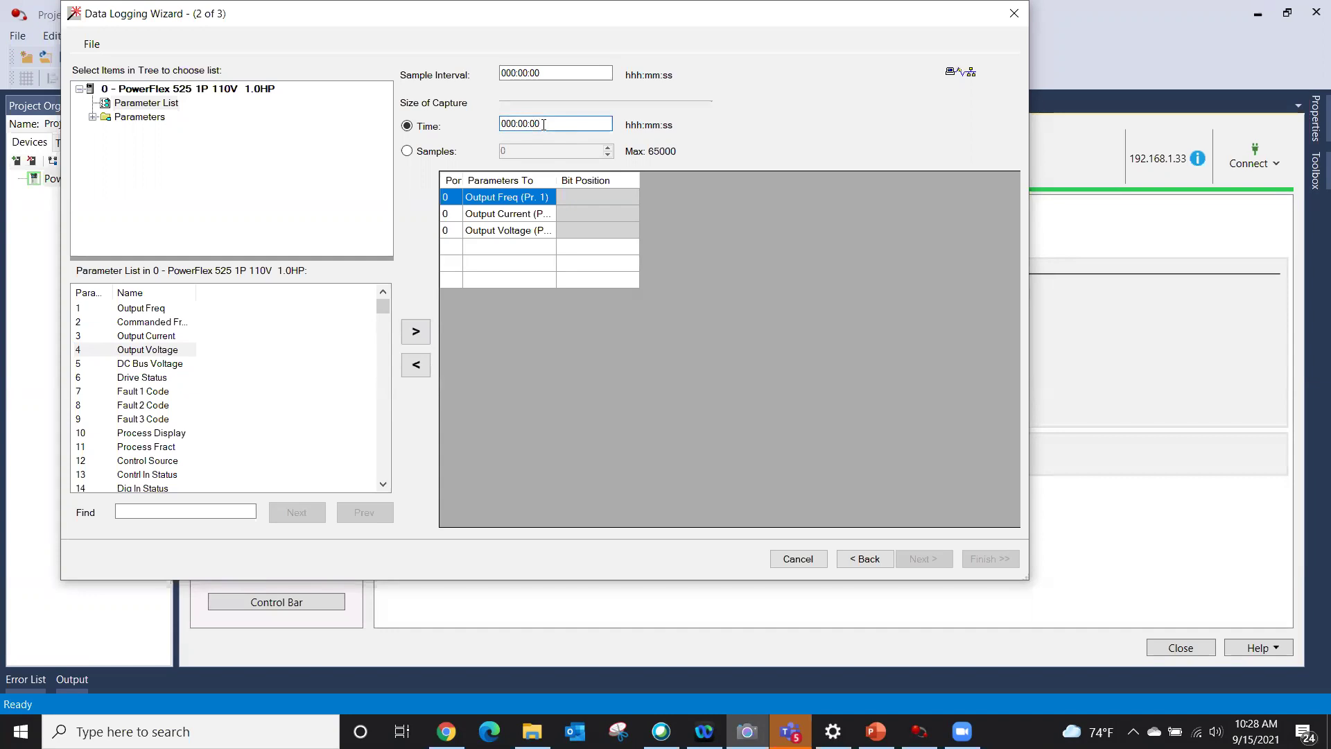
{"action": "type", "text": "3"}
{"action": "left_click", "coordinate": [543, 68]}
{"action": "type", "text": "5"}
Log the parameters to PF525.csv in the TechTalk folder, replacing the existing file, and stop logging early while saving the data collected so far.
{"action": "left_click", "coordinate": [921, 560]}
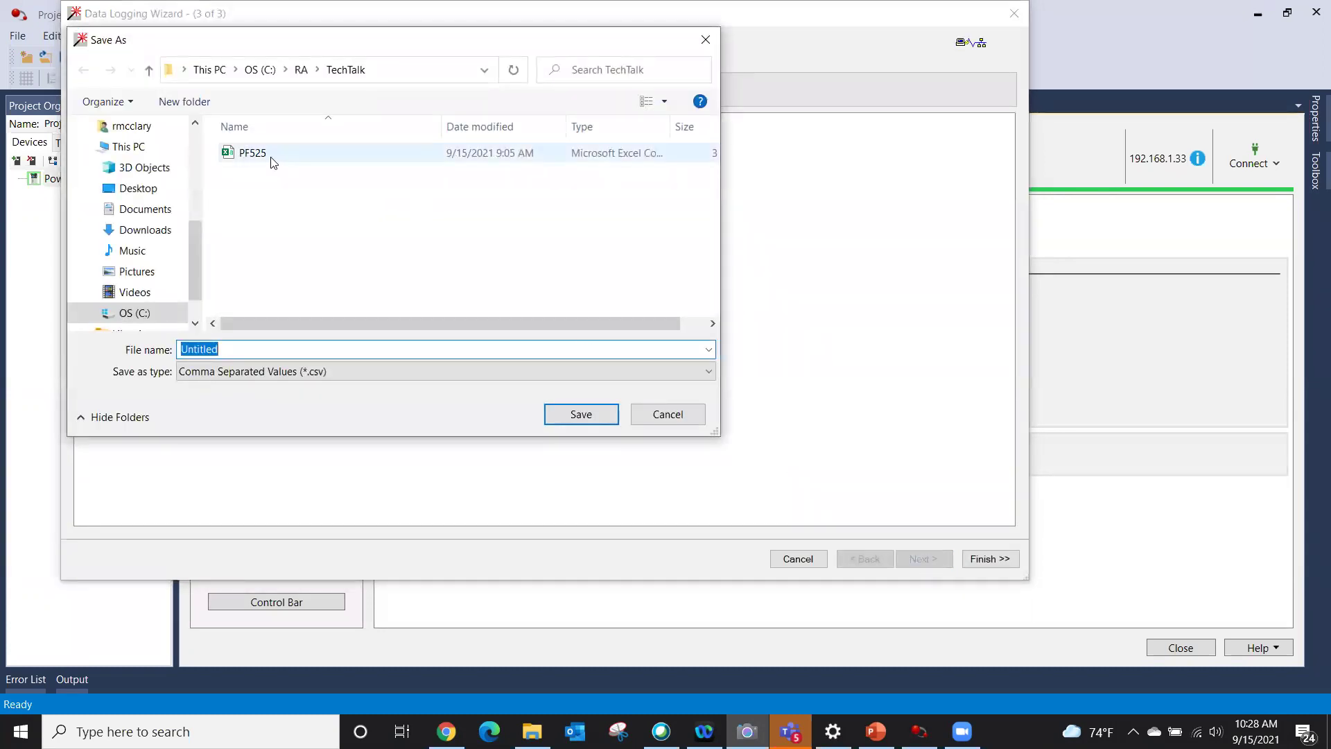
{"action": "left_click", "coordinate": [247, 154]}
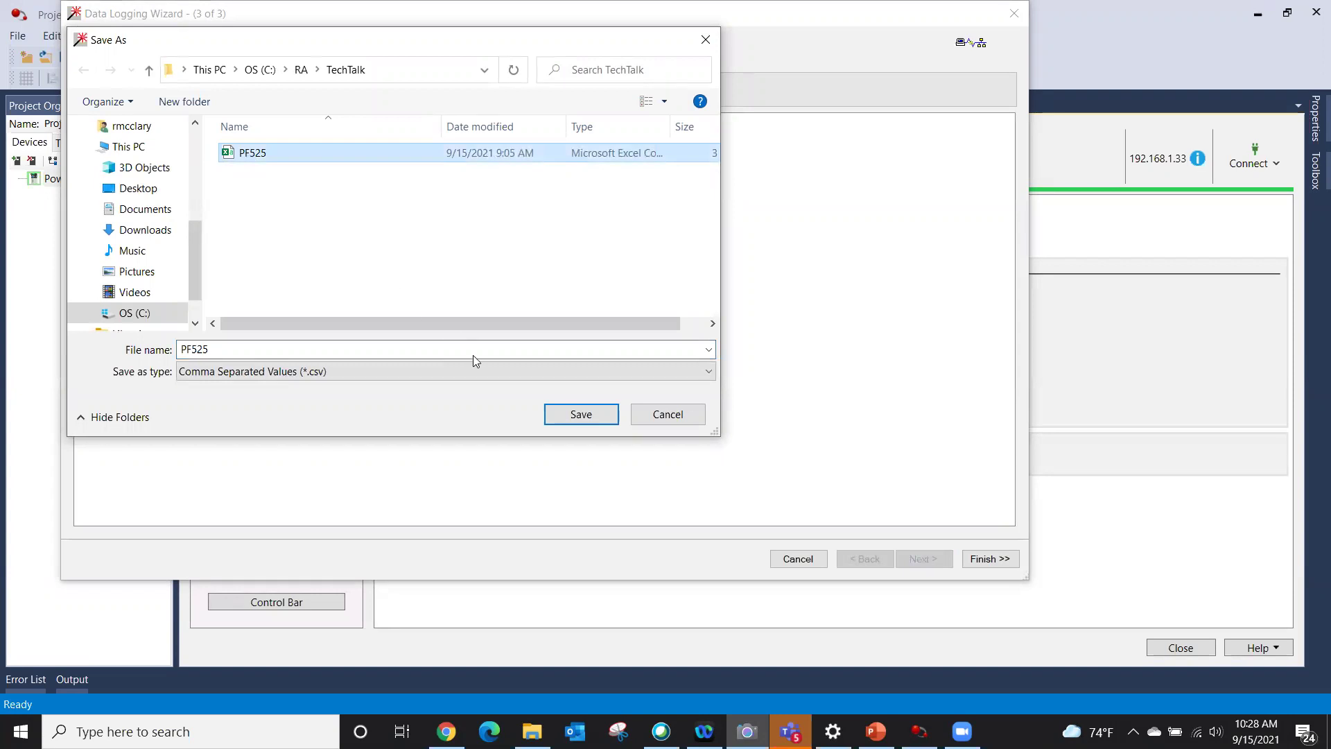
{"action": "left_click", "coordinate": [555, 414]}
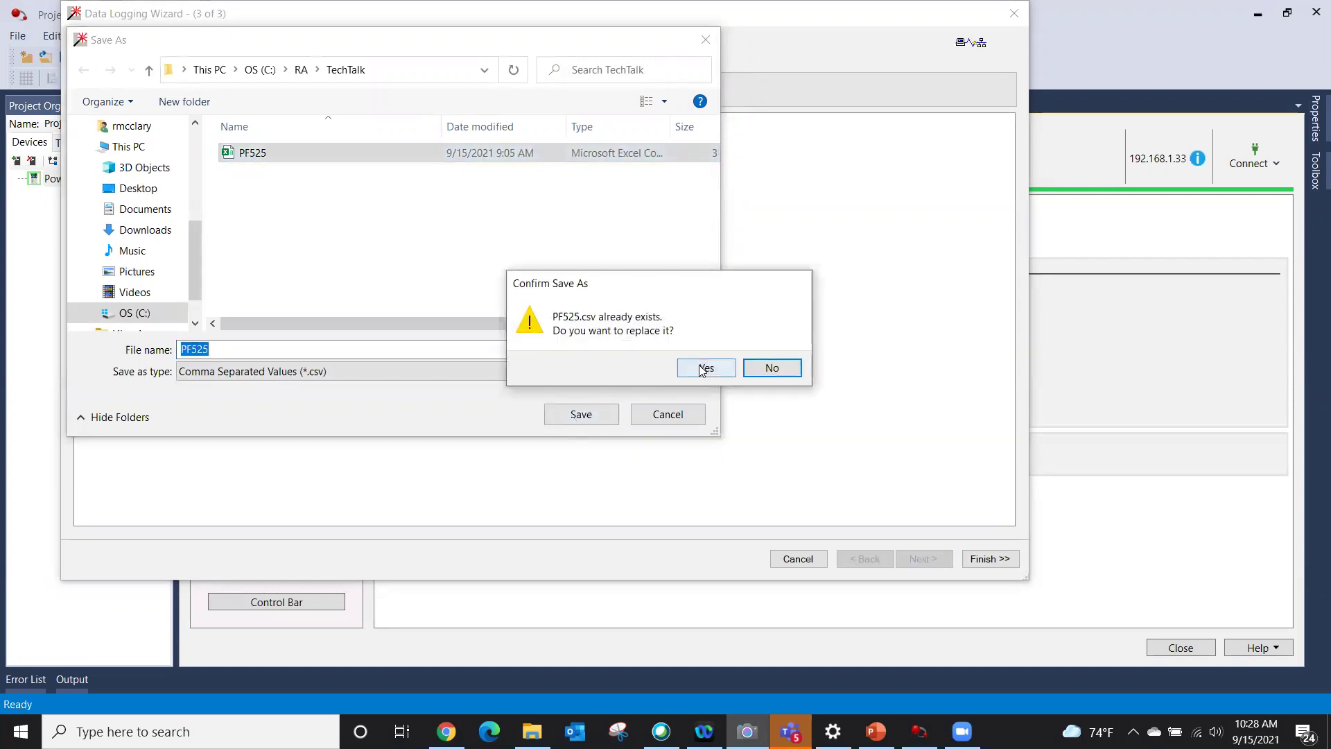
{"action": "left_click", "coordinate": [707, 368]}
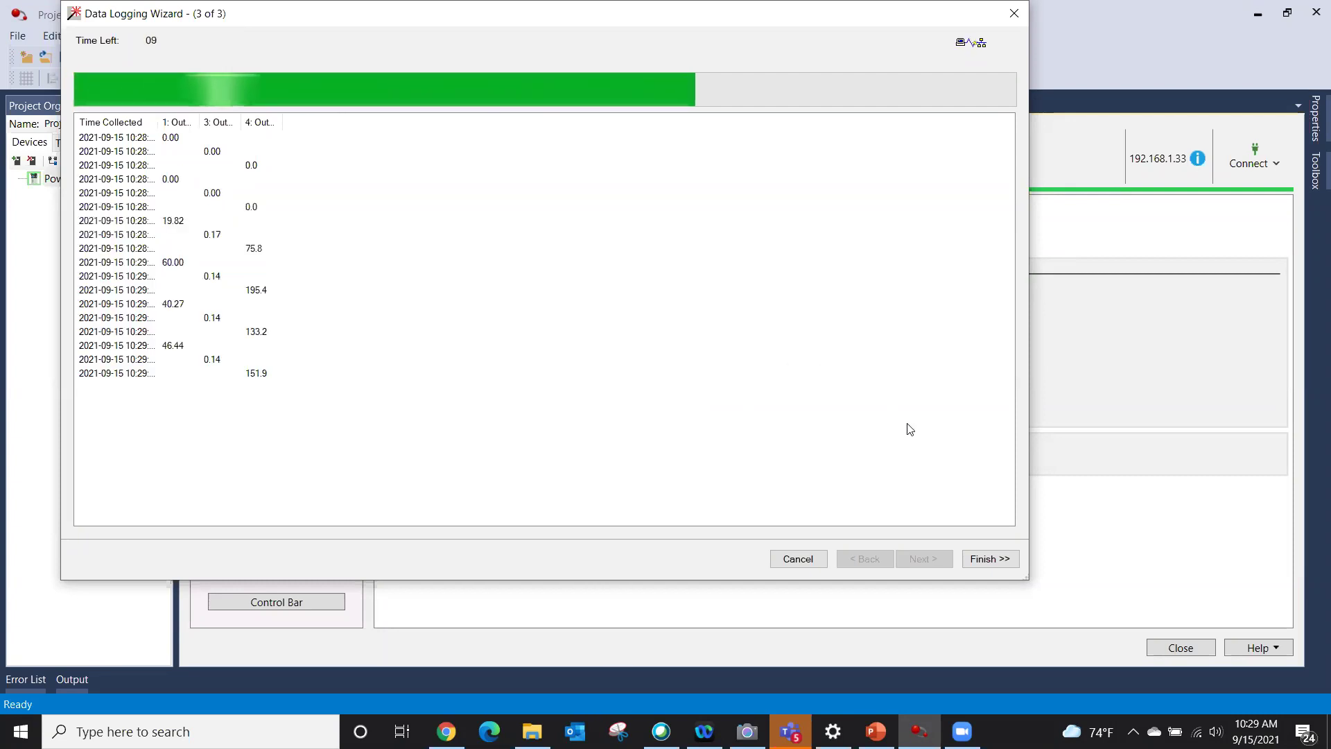
{"action": "left_click", "coordinate": [990, 560]}
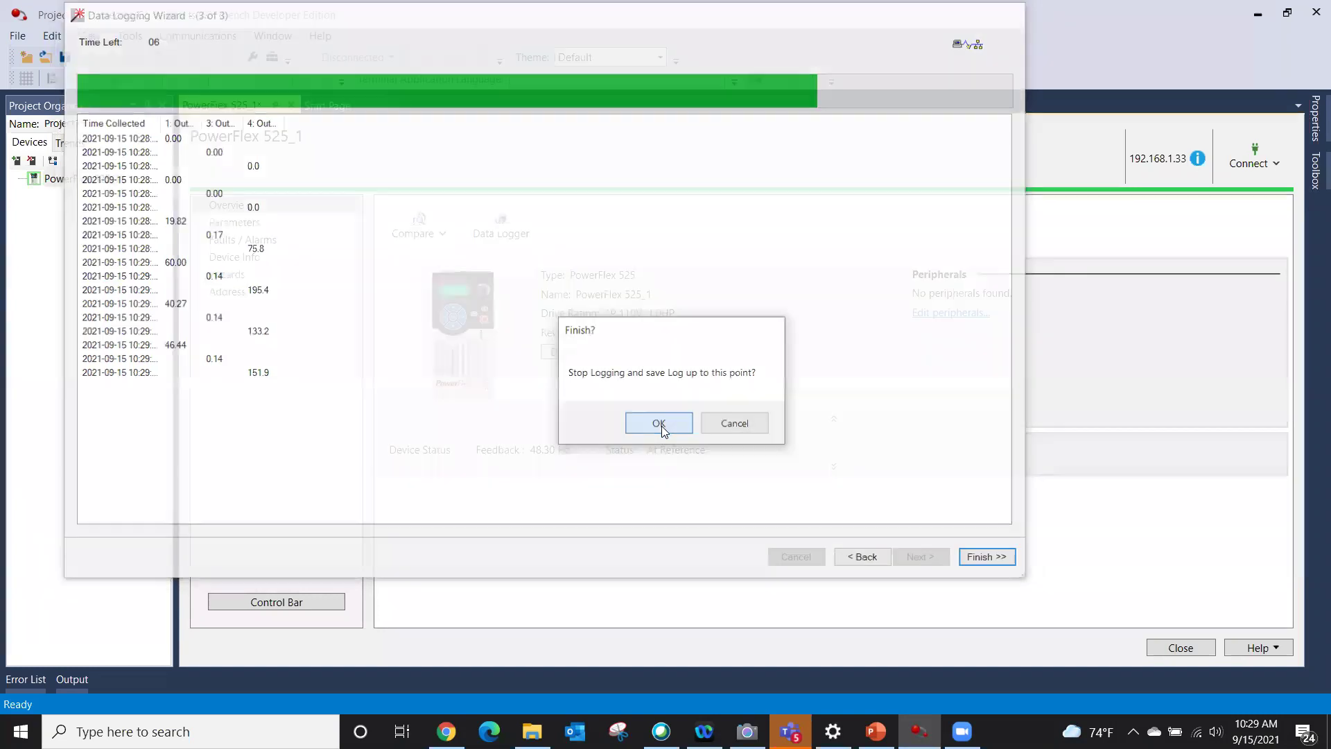
{"action": "left_click", "coordinate": [658, 425]}
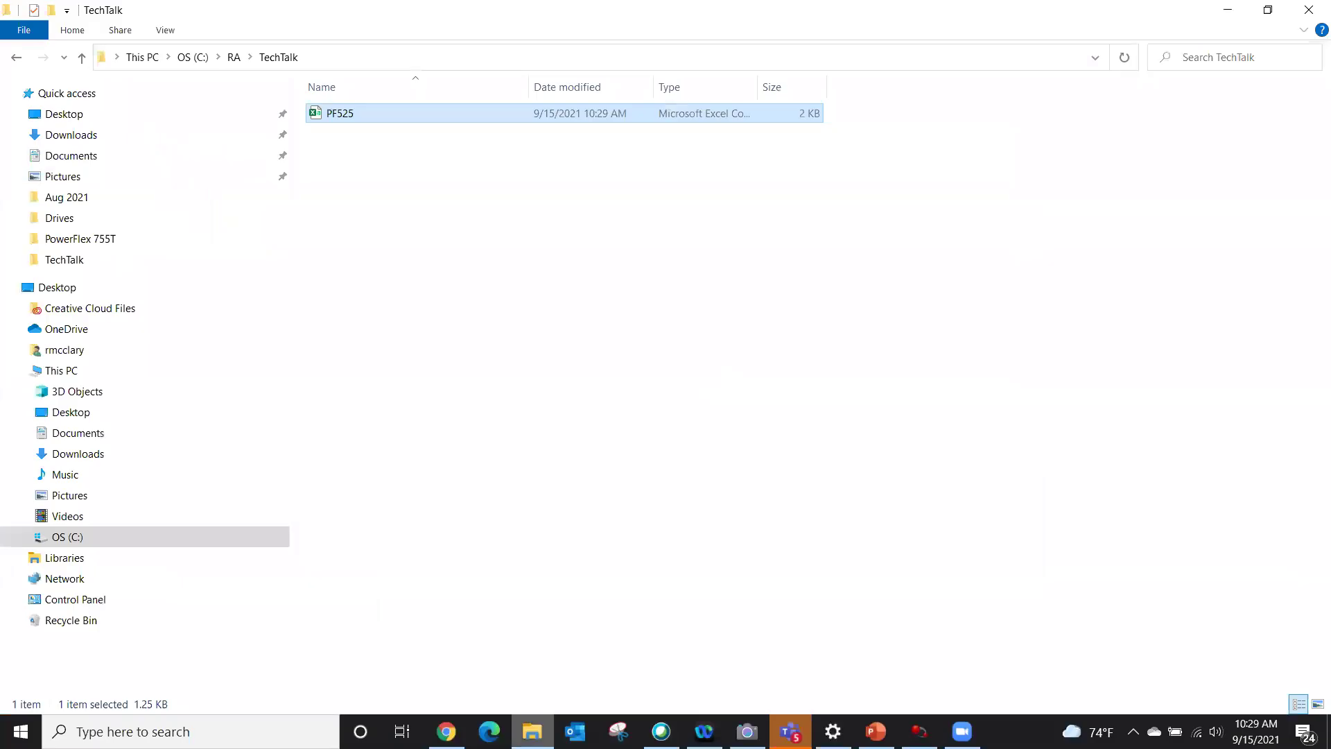
Open the PF525 log in Excel, widen its Date and Time columns to read the entries, and switch back to Connected Components Workbench.
{"action": "double_click", "coordinate": [340, 114]}
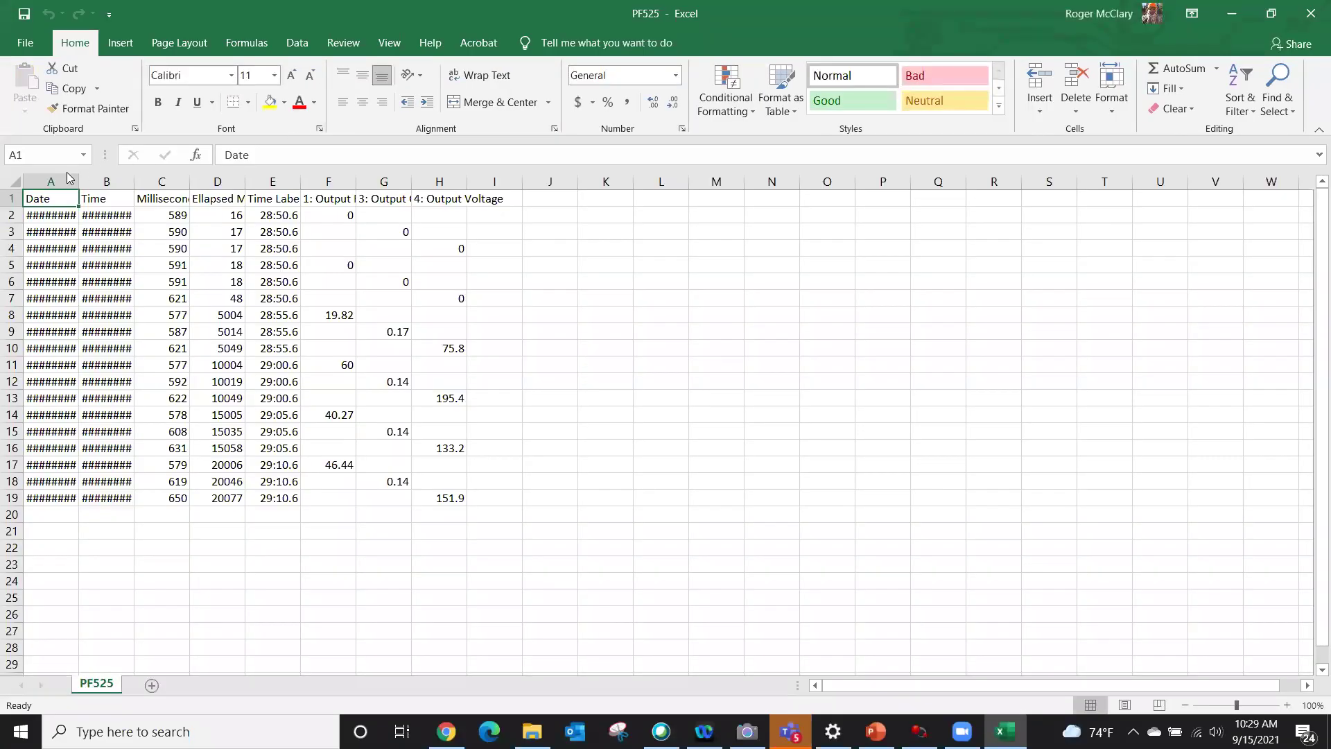
{"action": "left_click_drag", "start_coordinate": [78, 178], "coordinate": [271, 181]}
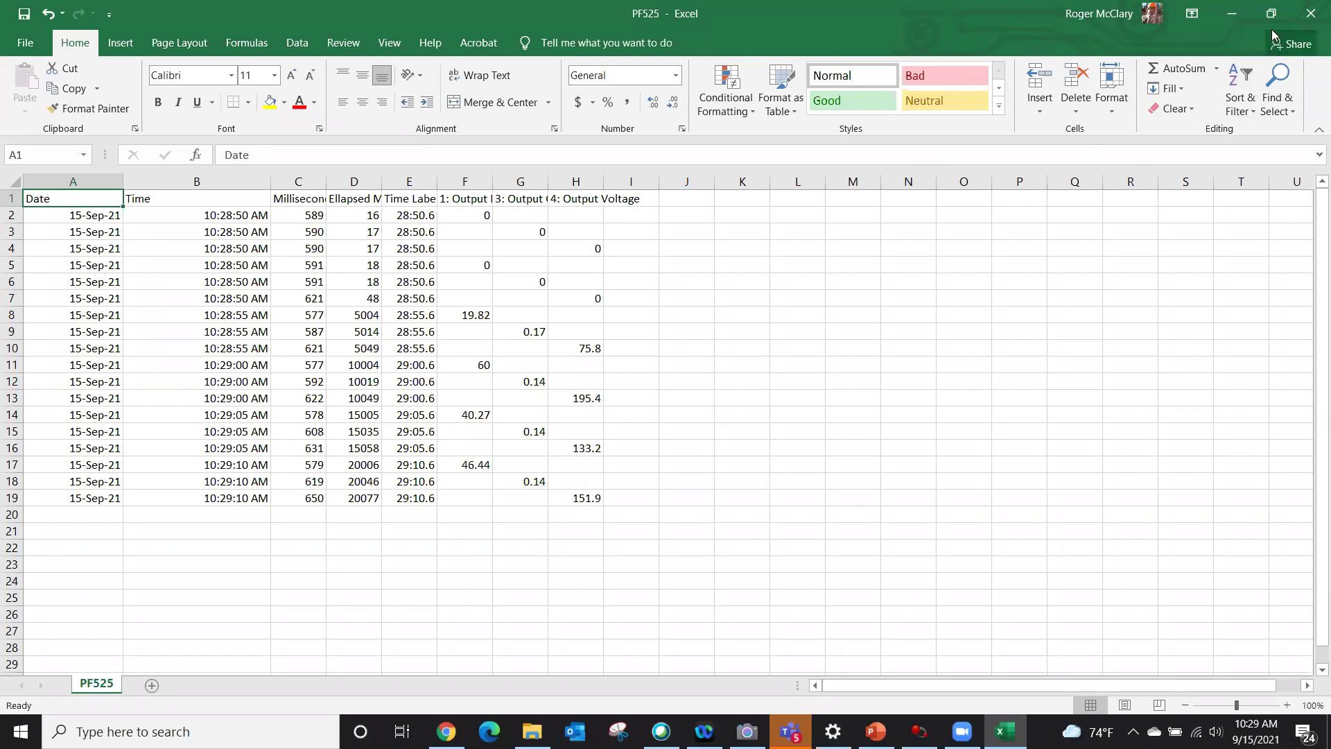
{"action": "left_click", "coordinate": [1237, 18]}
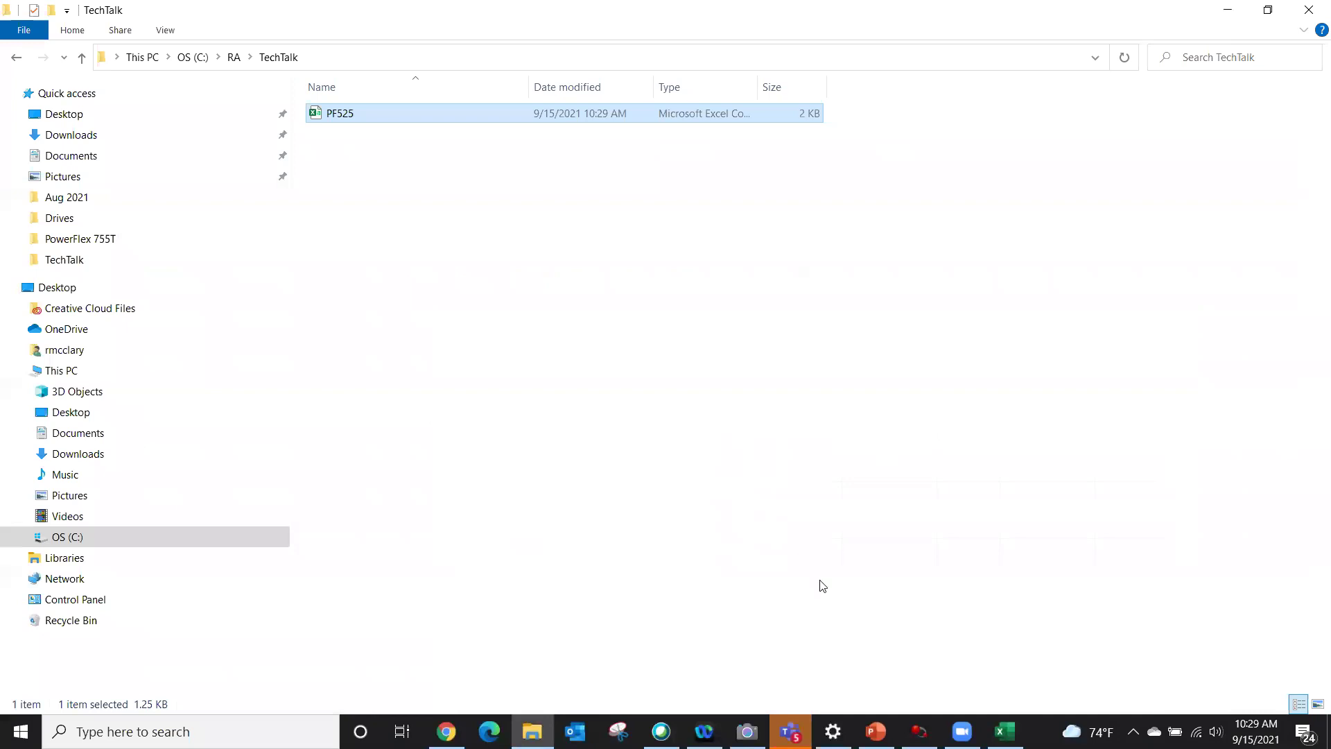
{"action": "left_click", "coordinate": [919, 731]}
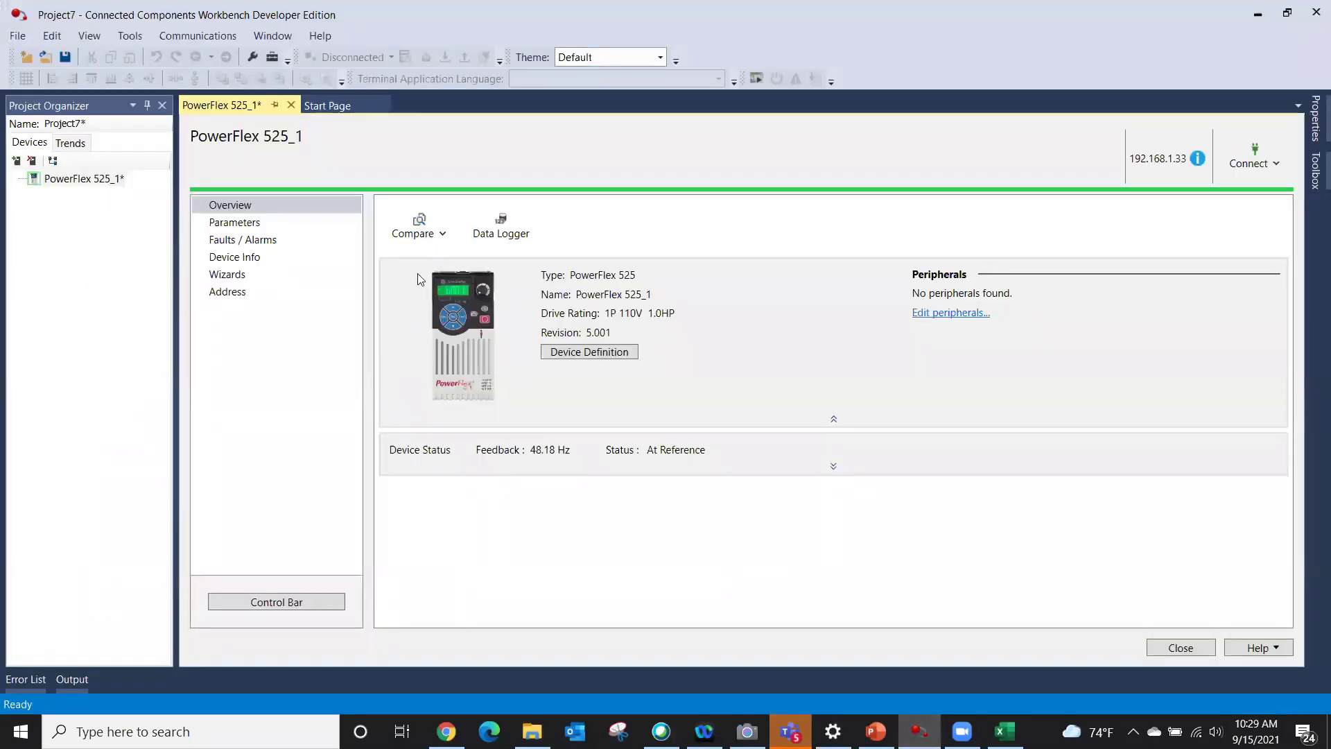
{"action": "left_click", "coordinate": [425, 249]}
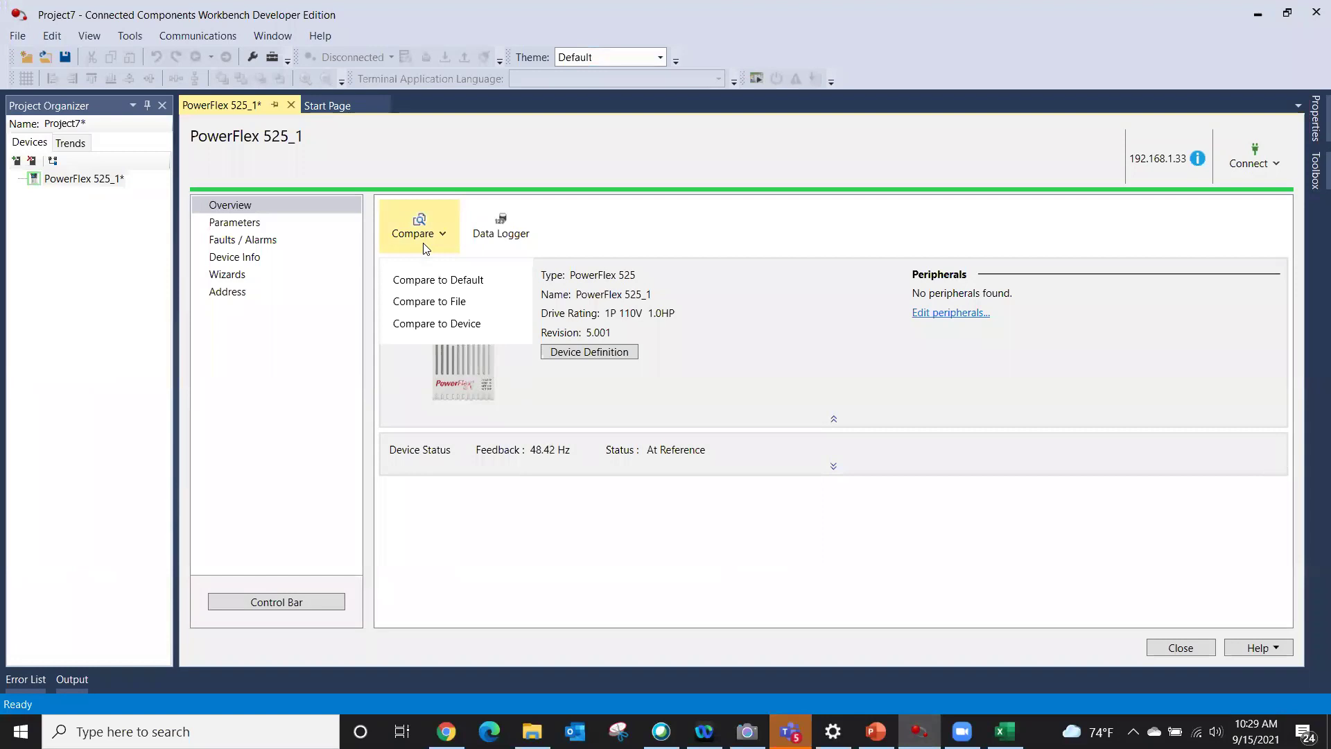
{"action": "left_click", "coordinate": [439, 308]}
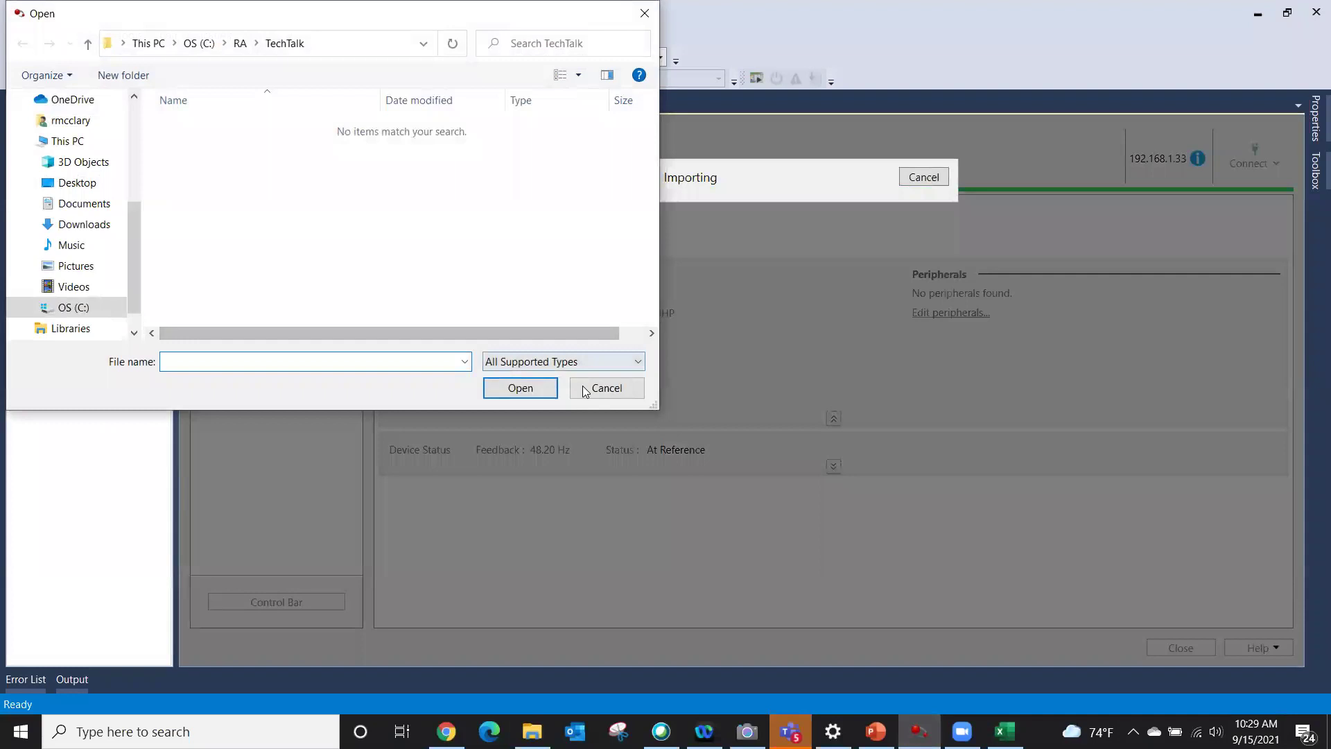
{"action": "left_click", "coordinate": [603, 395]}
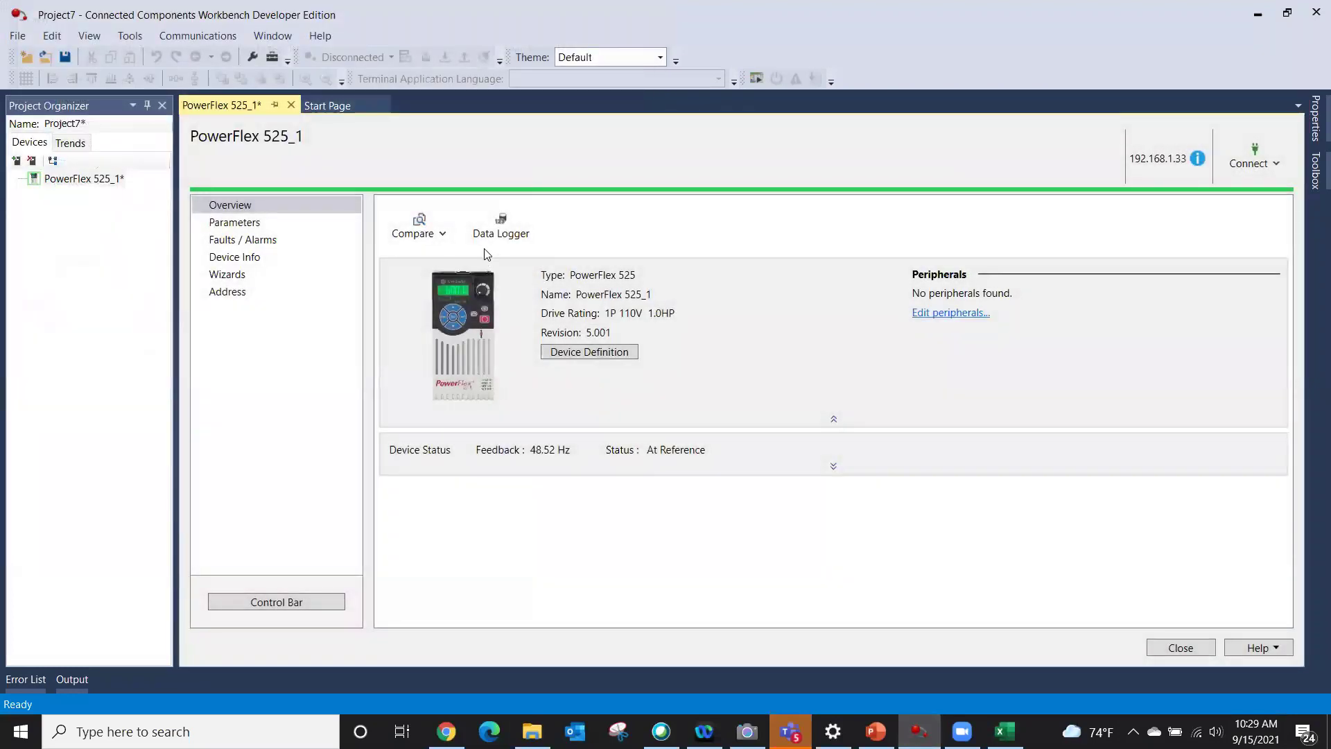
Compare the drive's project parameters with the defaults, review the differences, and look at the Compare to Device option.
{"action": "left_click", "coordinate": [430, 232]}
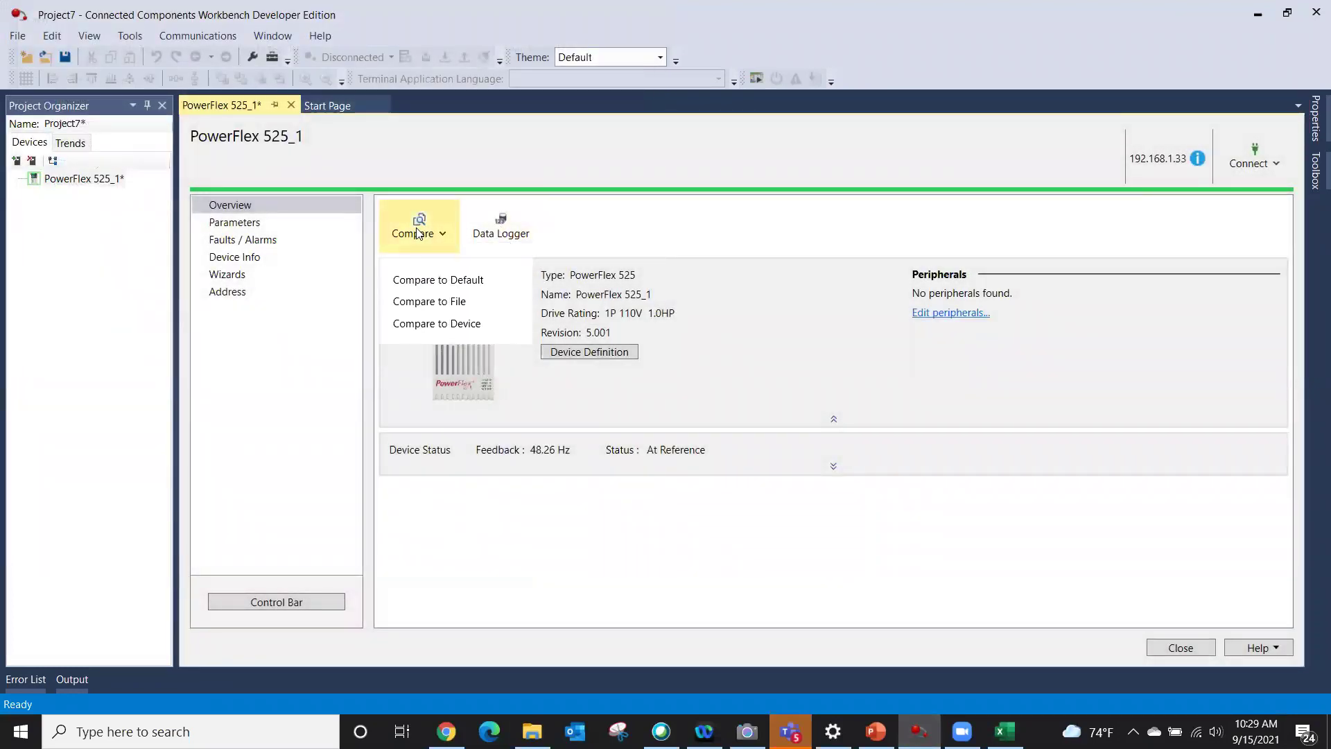
{"action": "left_click", "coordinate": [446, 280]}
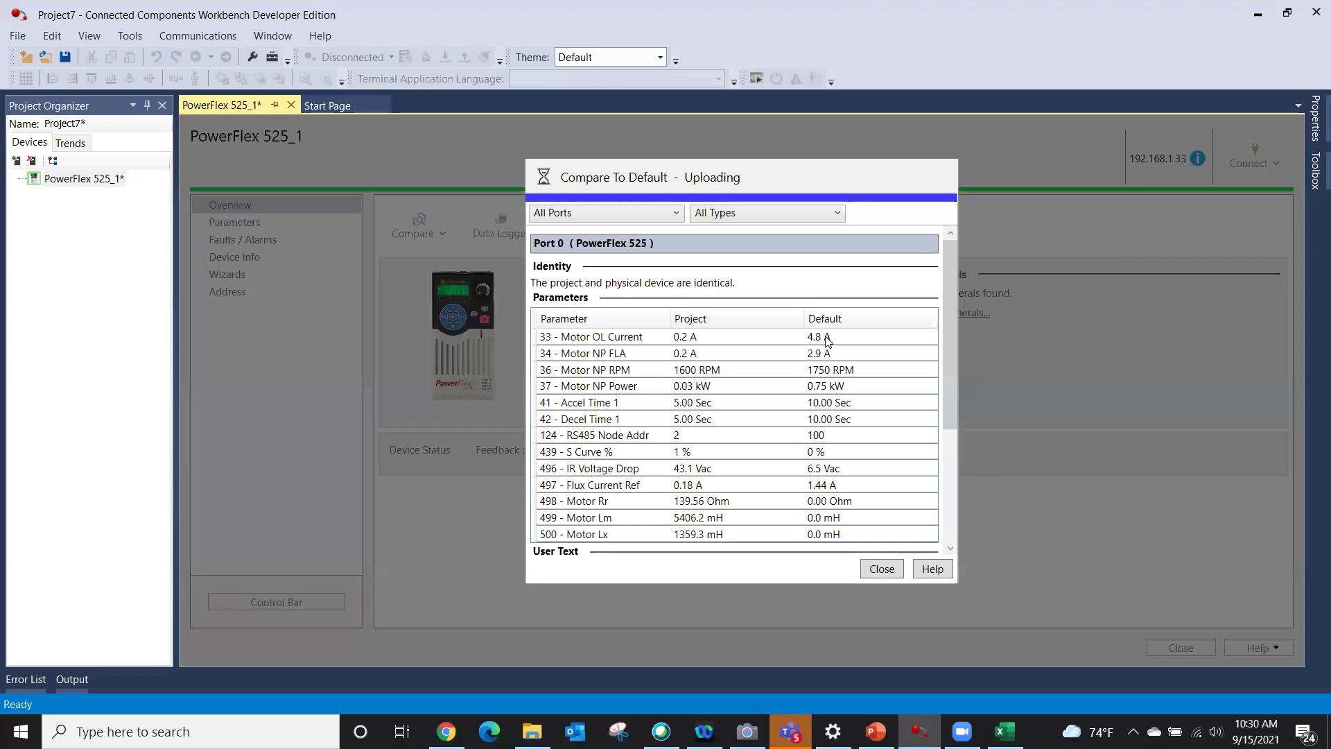
{"action": "left_click", "coordinate": [882, 568]}
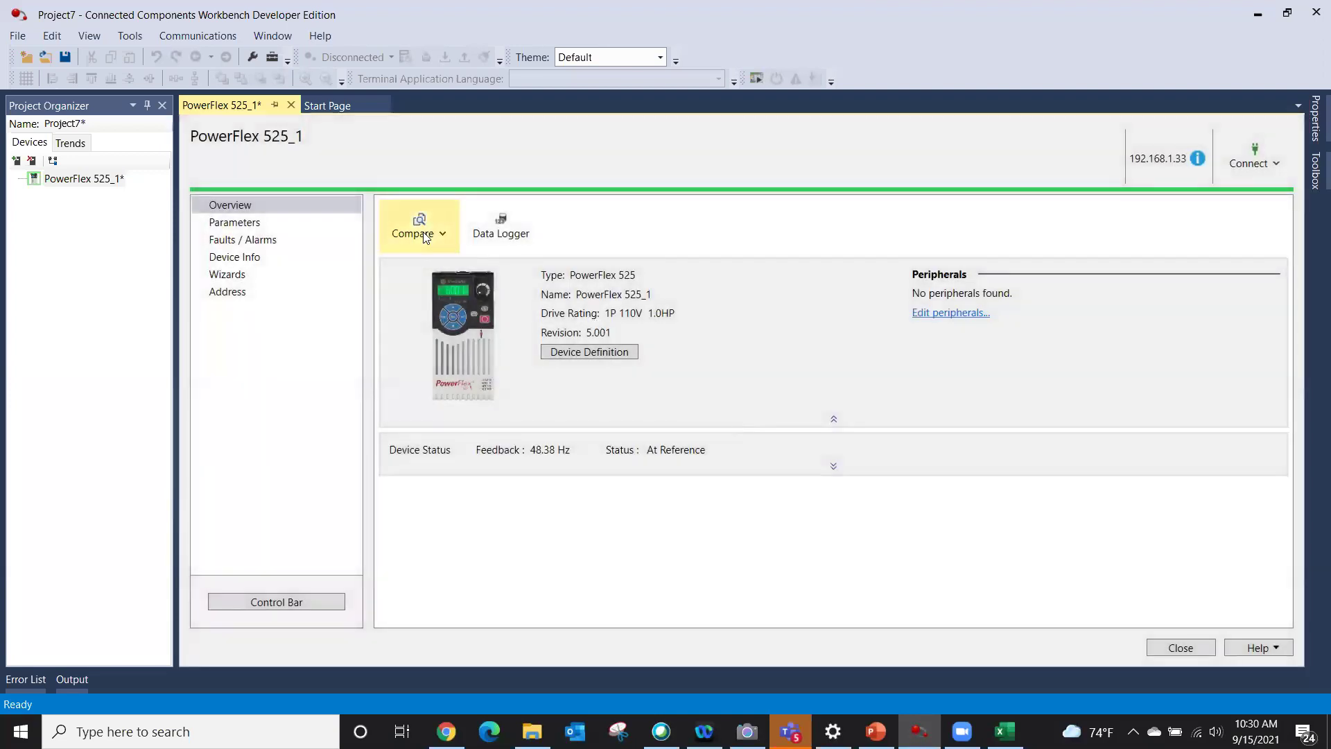
{"action": "left_click", "coordinate": [425, 235]}
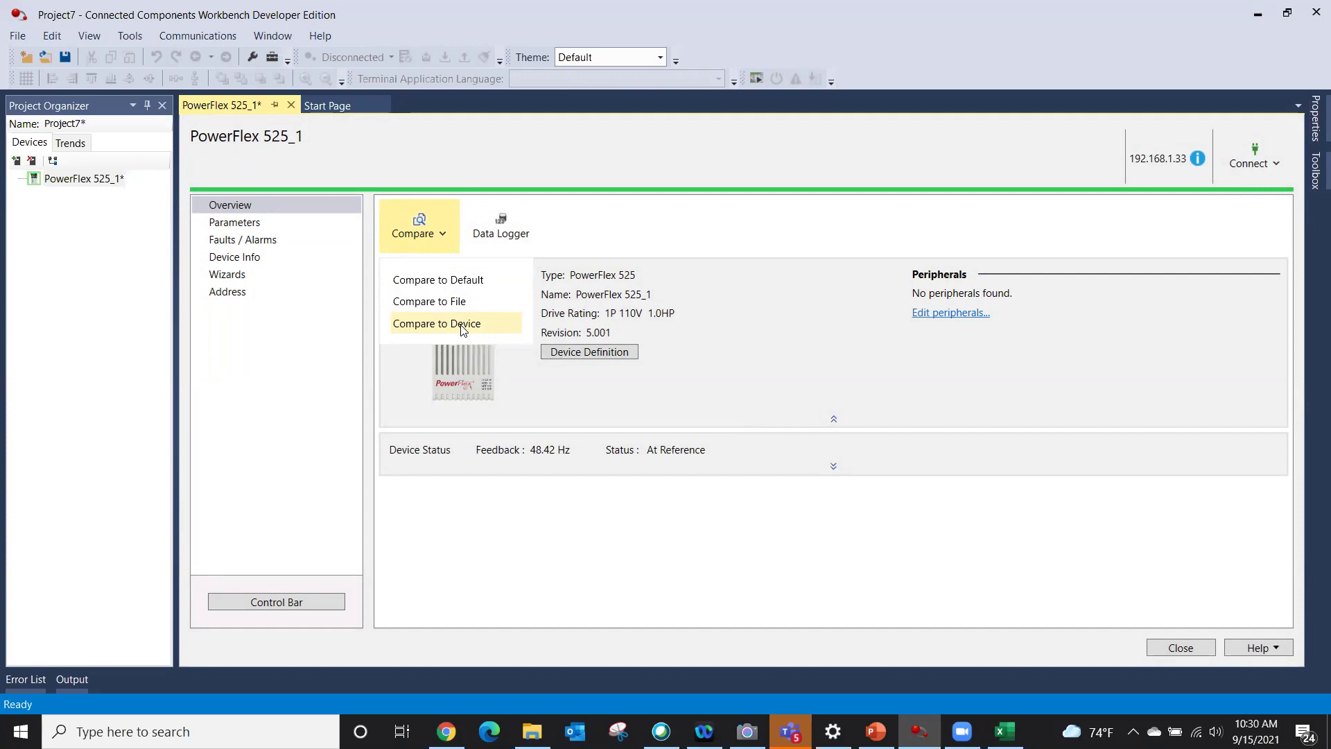
{"action": "left_click", "coordinate": [54, 250]}
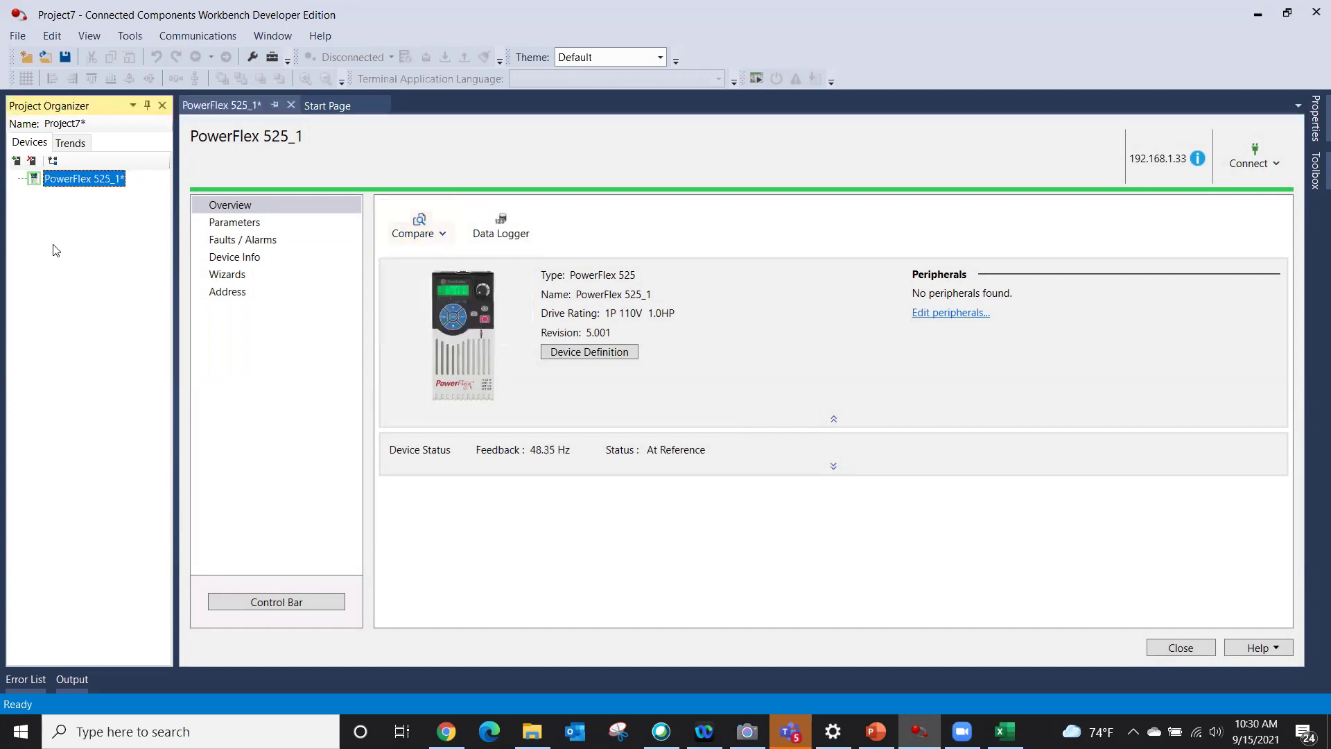
Create a trend with traces for Output Freq, Output Current and Output Voltage from the PowerFlex 525's Basic Display parameters.
{"action": "left_click", "coordinate": [72, 143]}
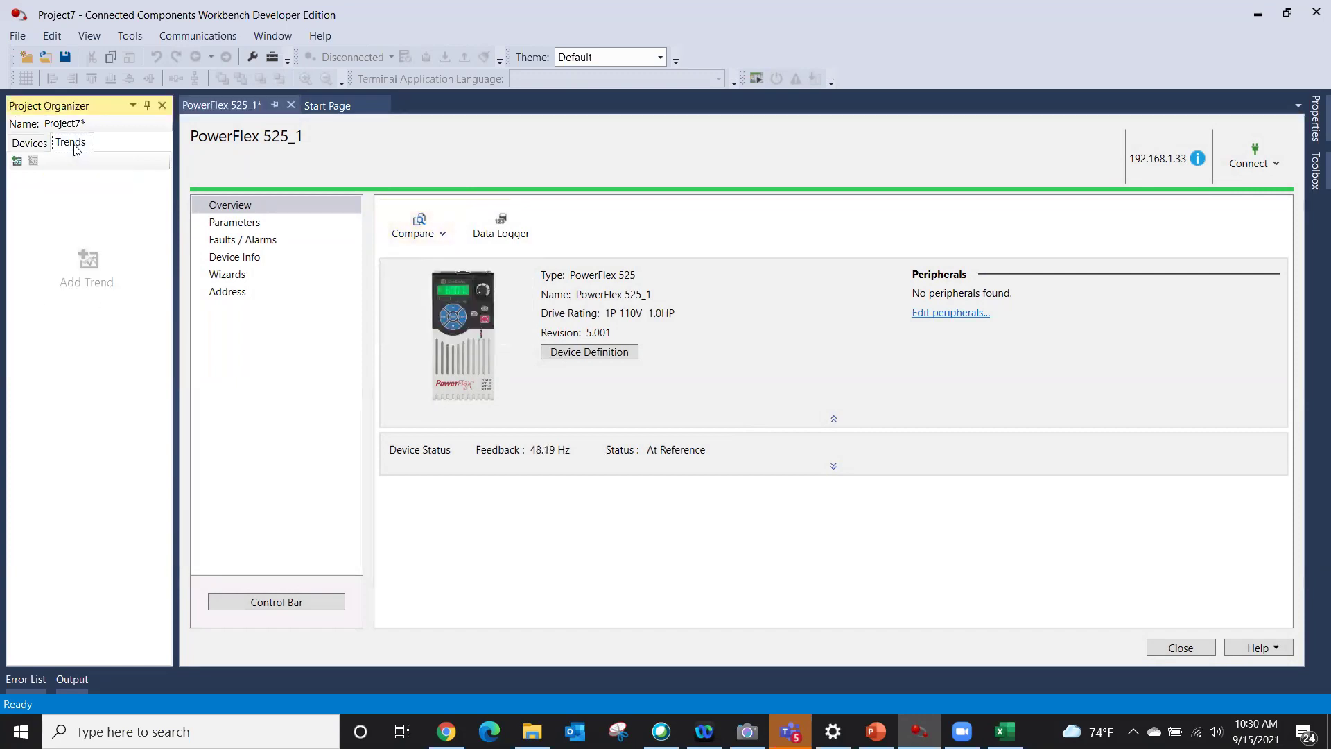
{"action": "left_click", "coordinate": [18, 161]}
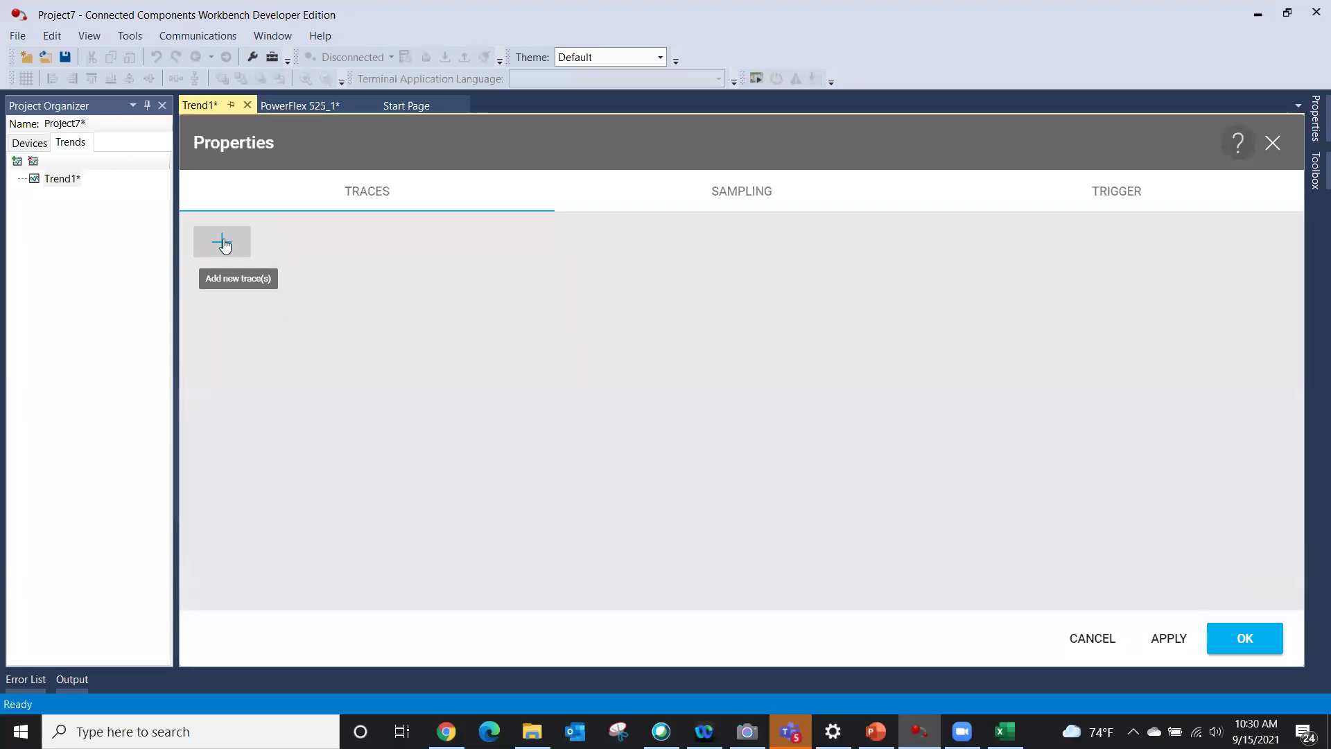
{"action": "left_click", "coordinate": [224, 241]}
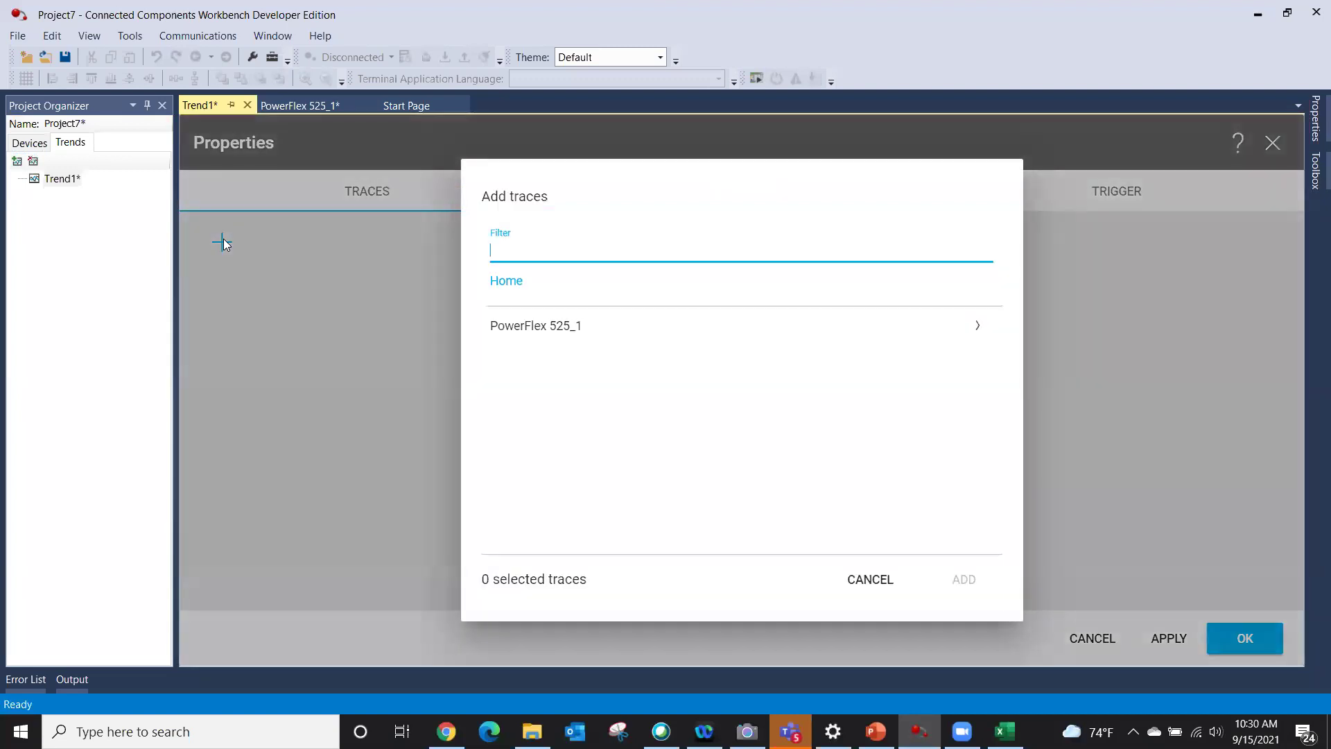
{"action": "left_click", "coordinate": [564, 327]}
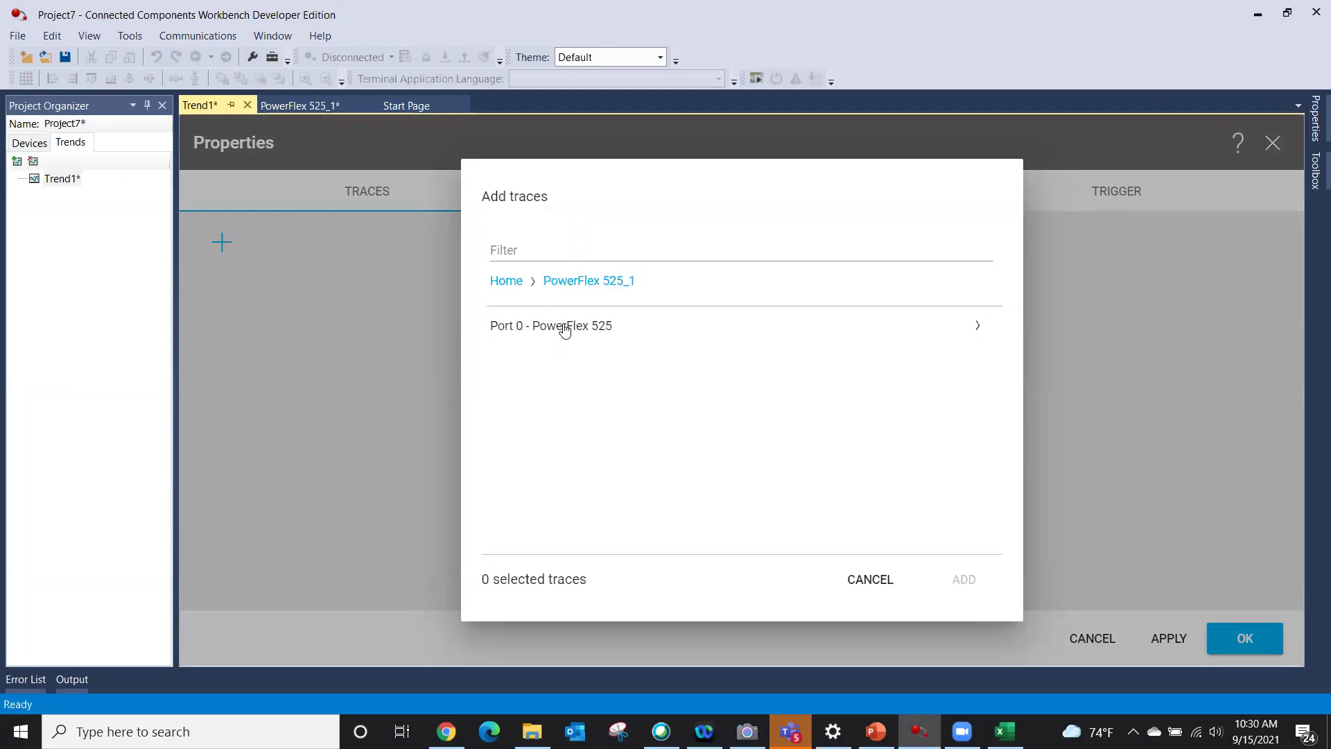
{"action": "left_click", "coordinate": [565, 328]}
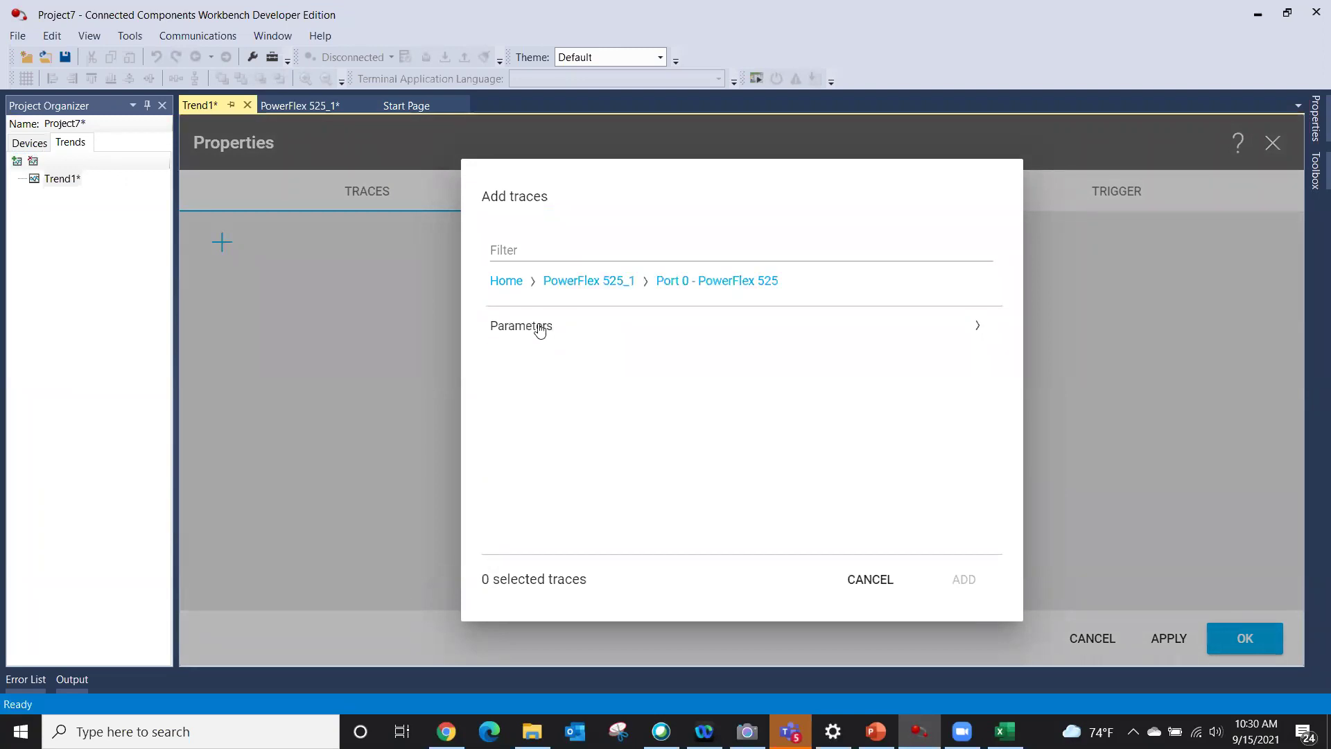
{"action": "left_click", "coordinate": [540, 328]}
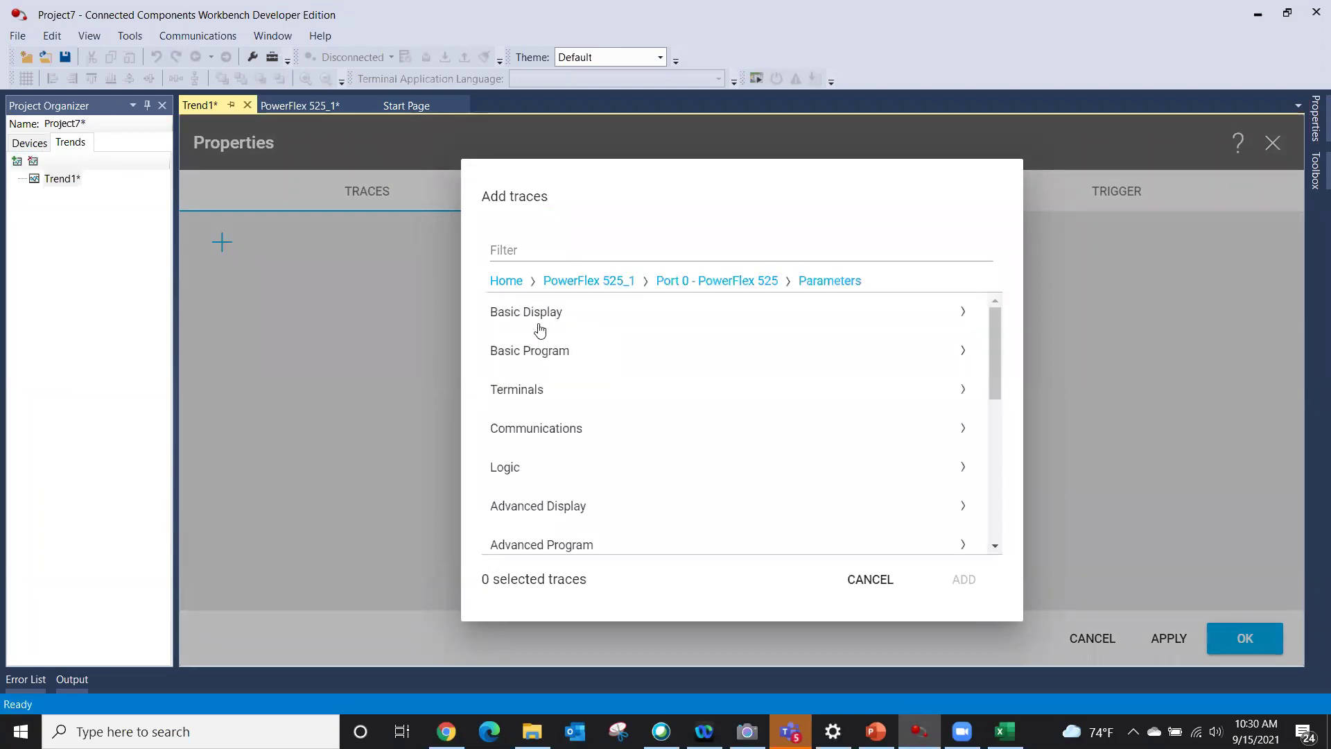
{"action": "left_click", "coordinate": [633, 310]}
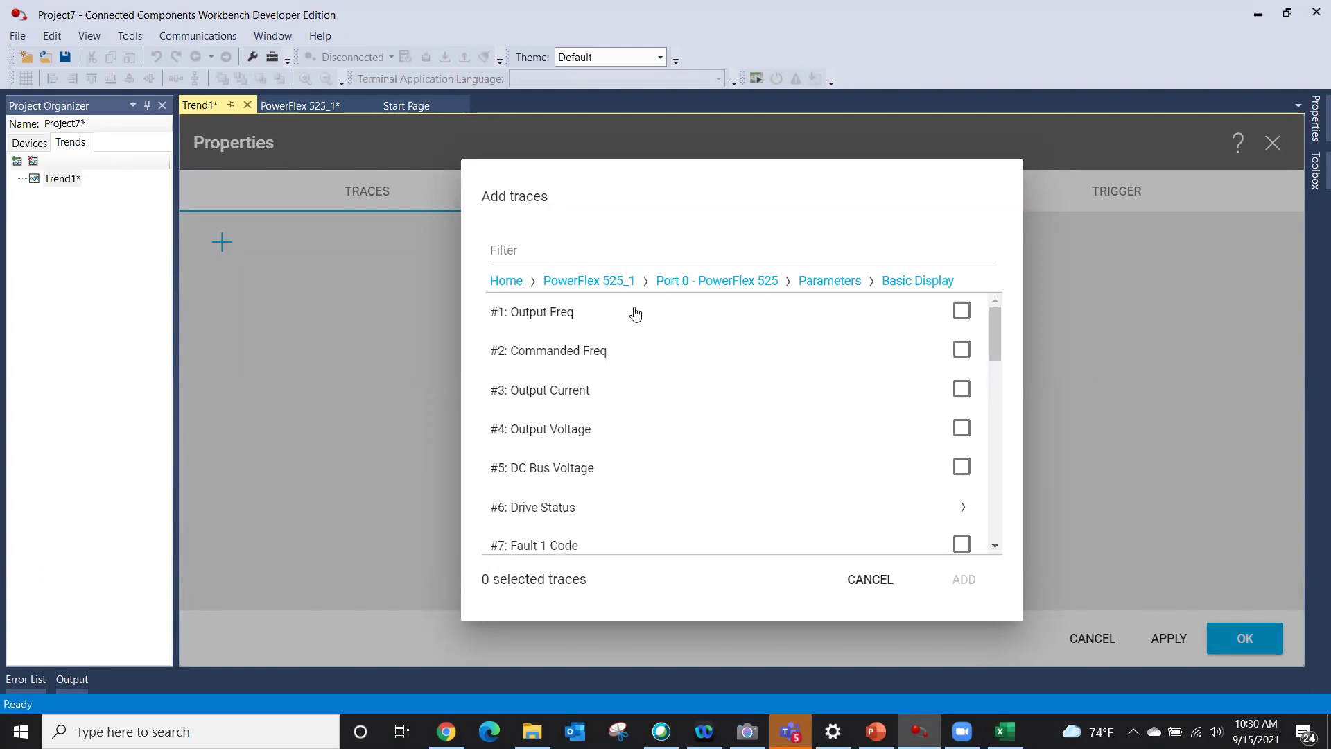
{"action": "left_click", "coordinate": [963, 314]}
{"action": "left_click", "coordinate": [963, 389]}
{"action": "left_click", "coordinate": [962, 429]}
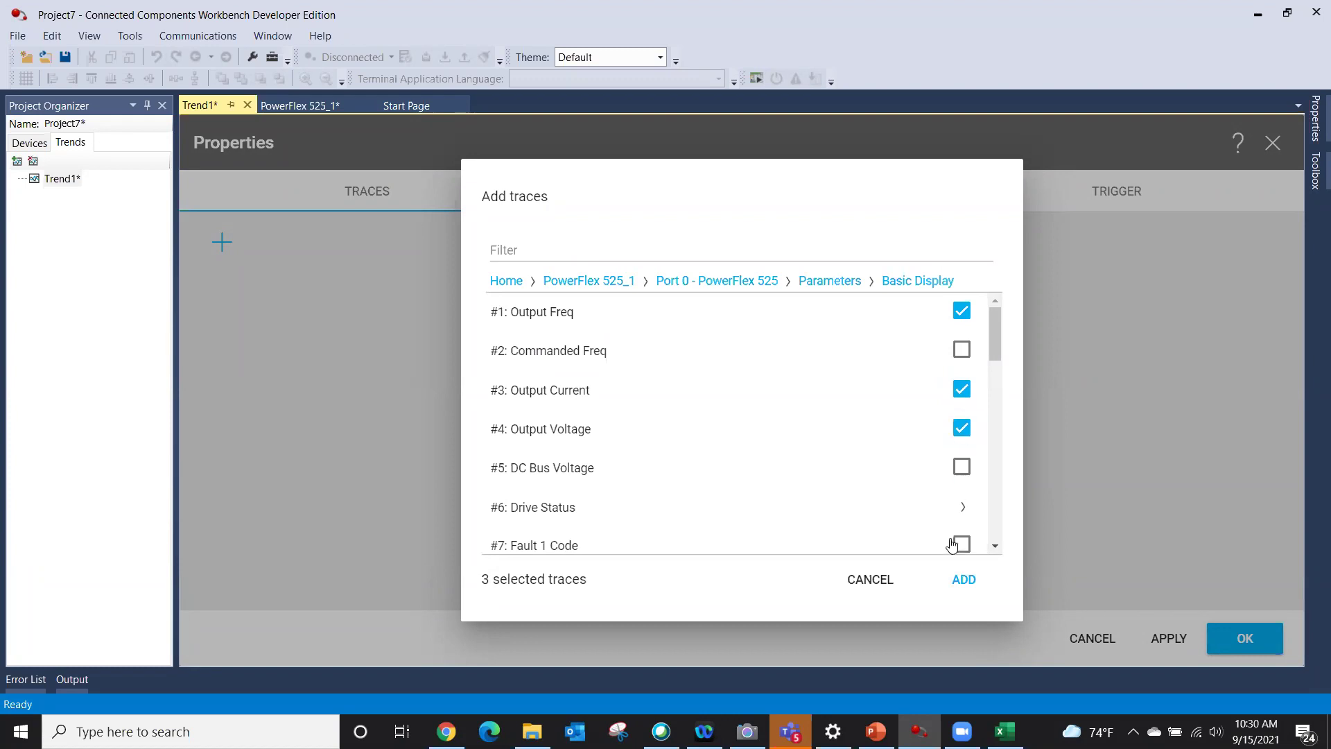
{"action": "left_click", "coordinate": [962, 581]}
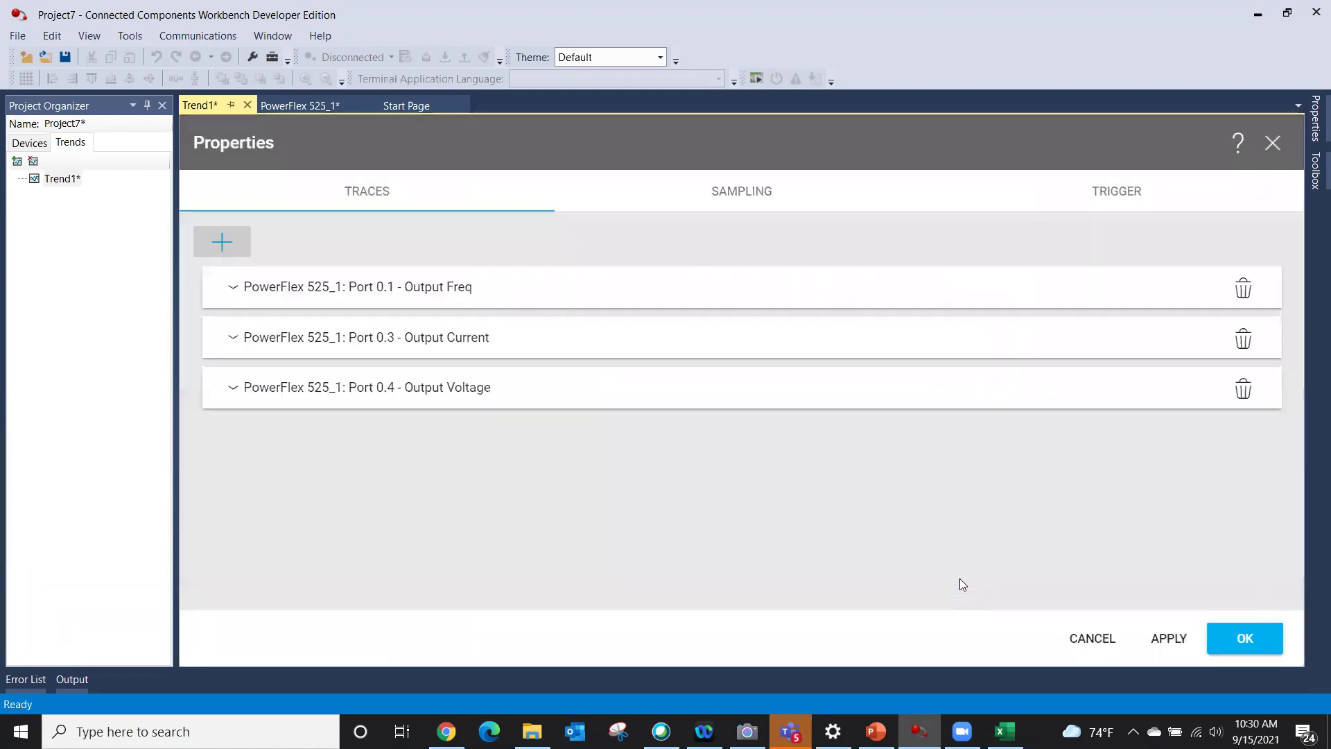
{"action": "left_click", "coordinate": [1235, 642]}
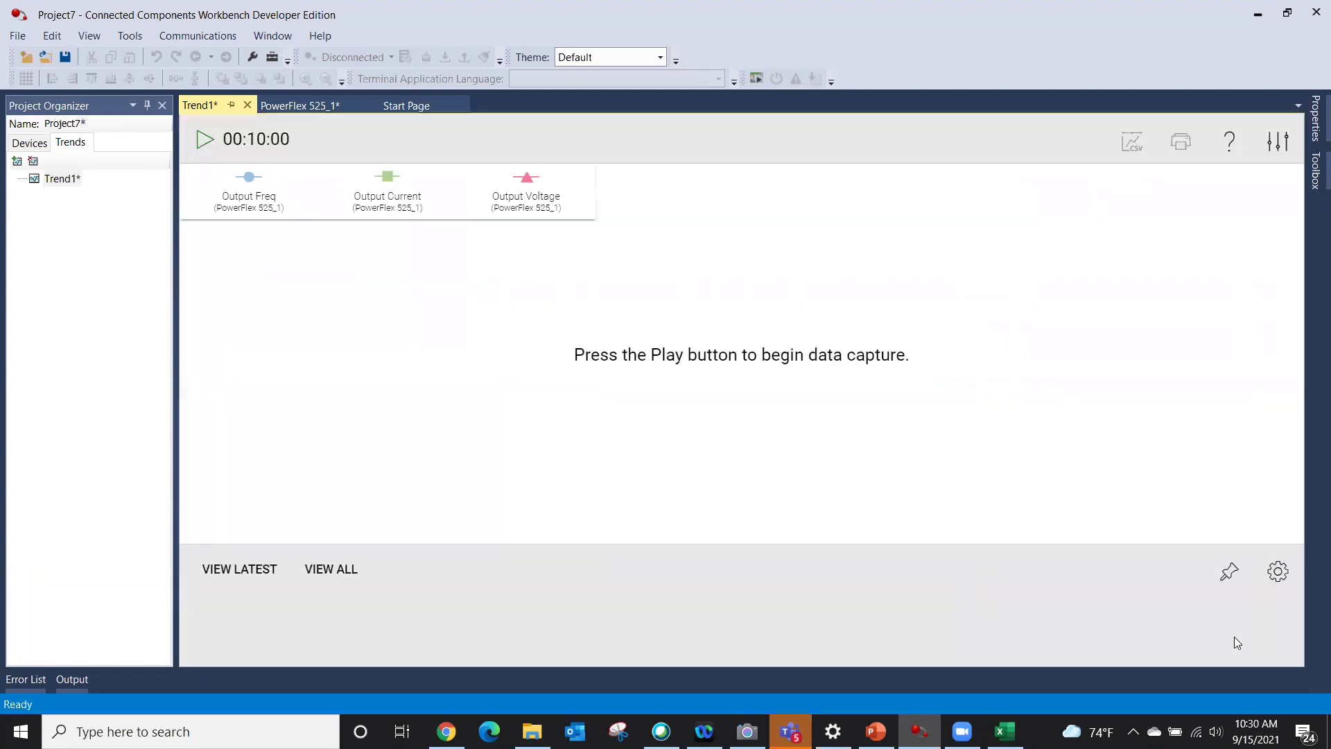
Run the trend capture for several seconds, stop it, and pin a cursor where the Output Current curve levels off.
{"action": "left_click", "coordinate": [207, 139]}
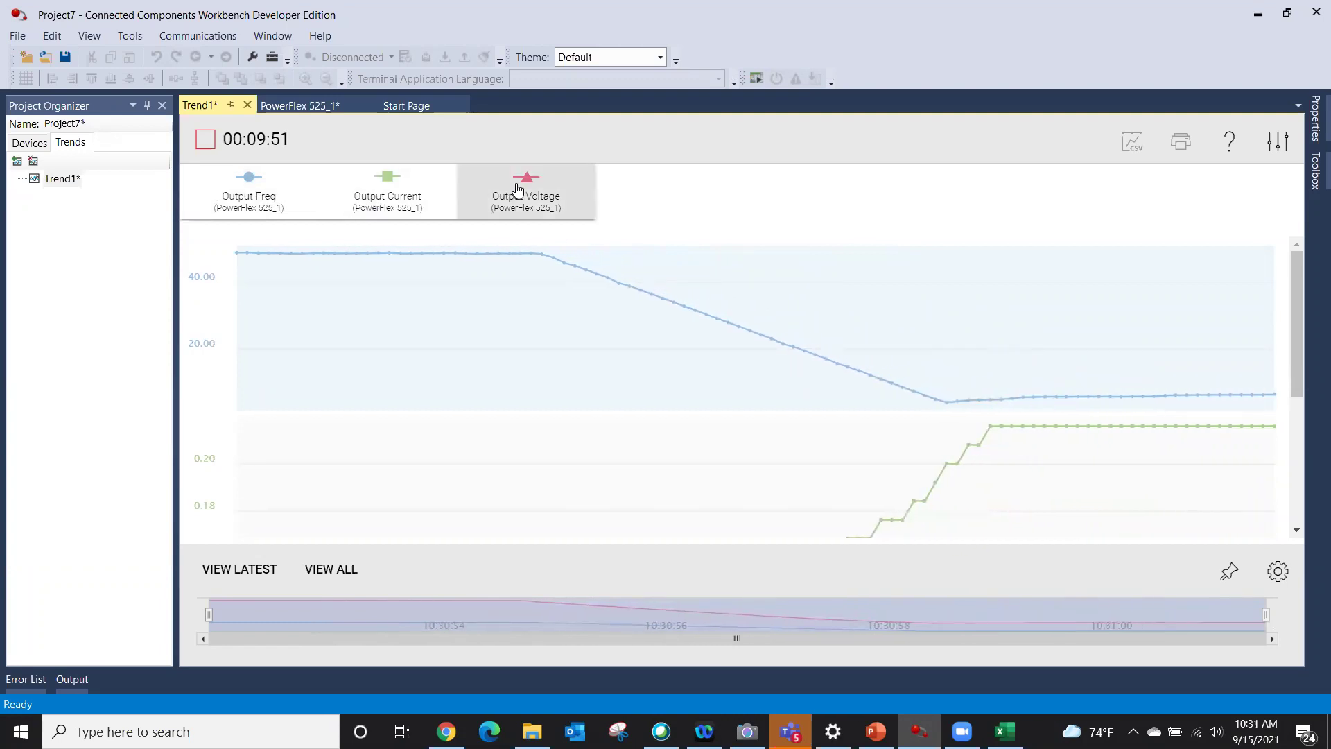
{"action": "left_click", "coordinate": [205, 142]}
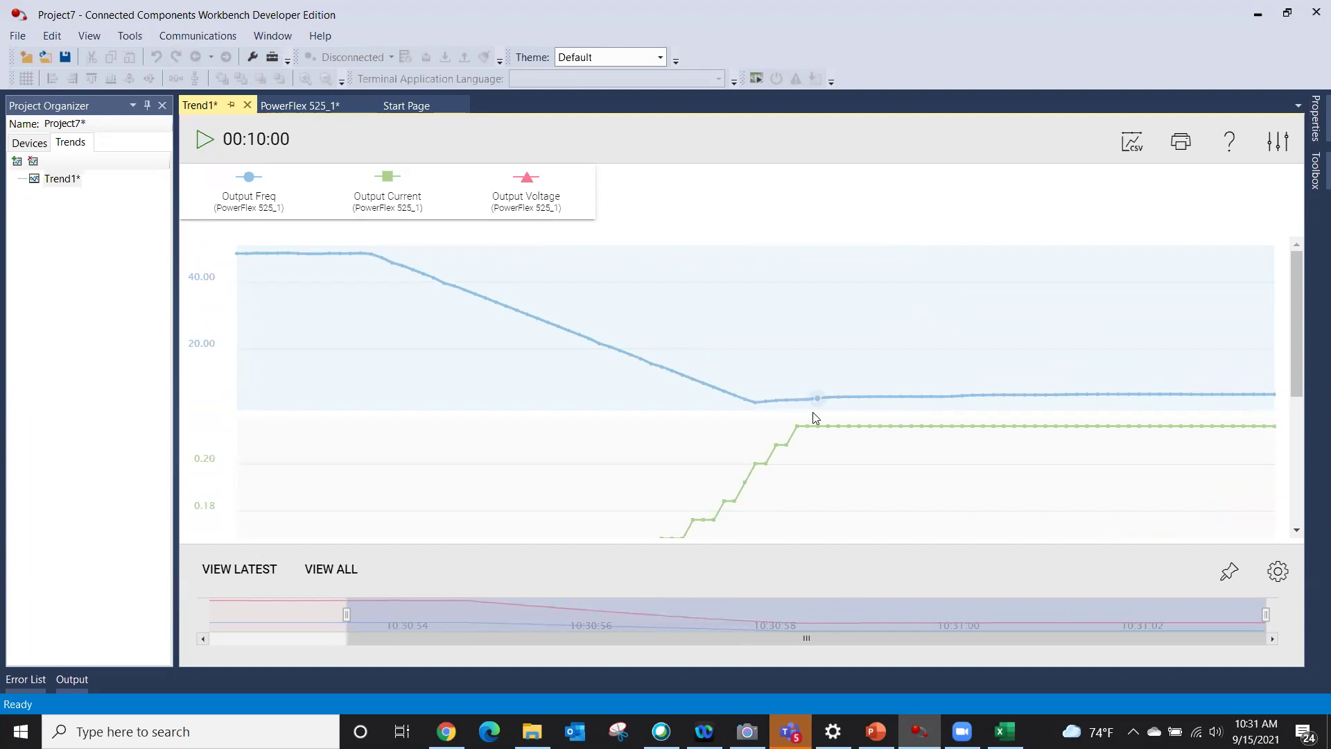
{"action": "left_click", "coordinate": [802, 432]}
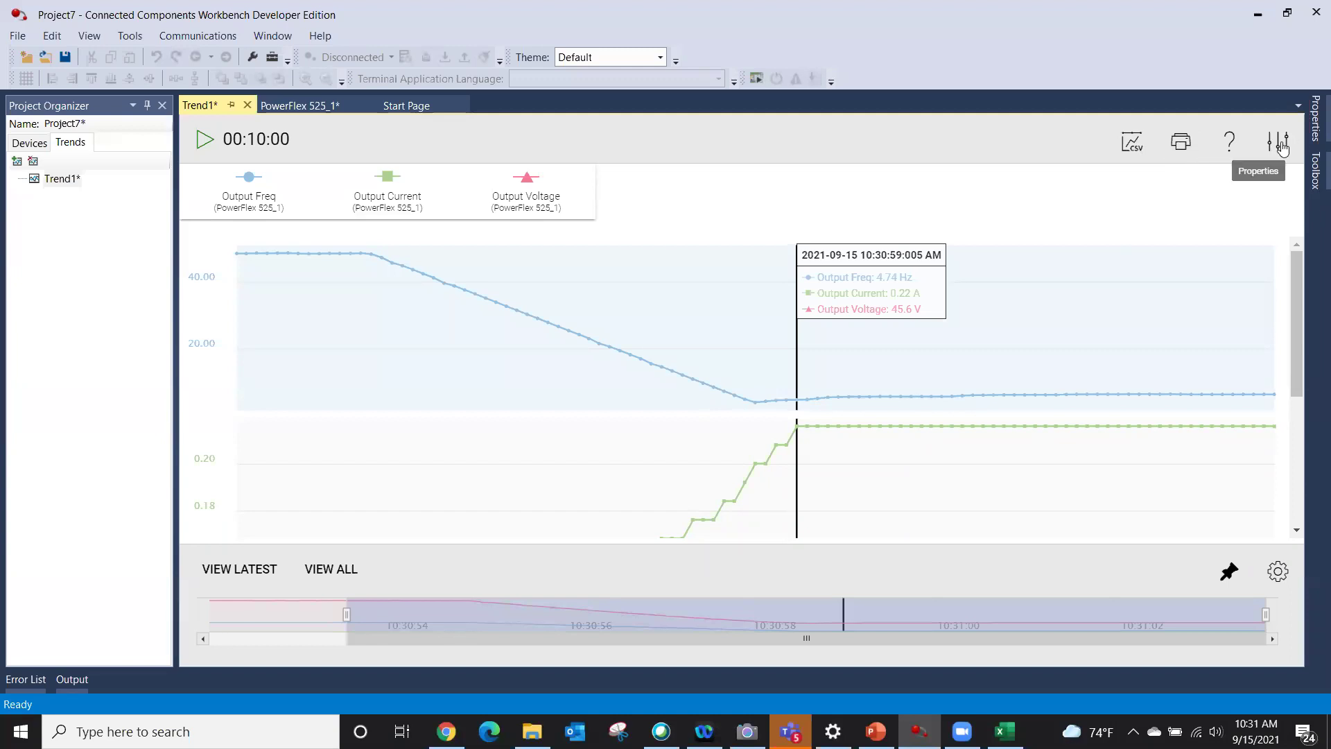
Set the Y-axis of the trend's display settings to Overlaid.
{"action": "left_click", "coordinate": [1278, 571]}
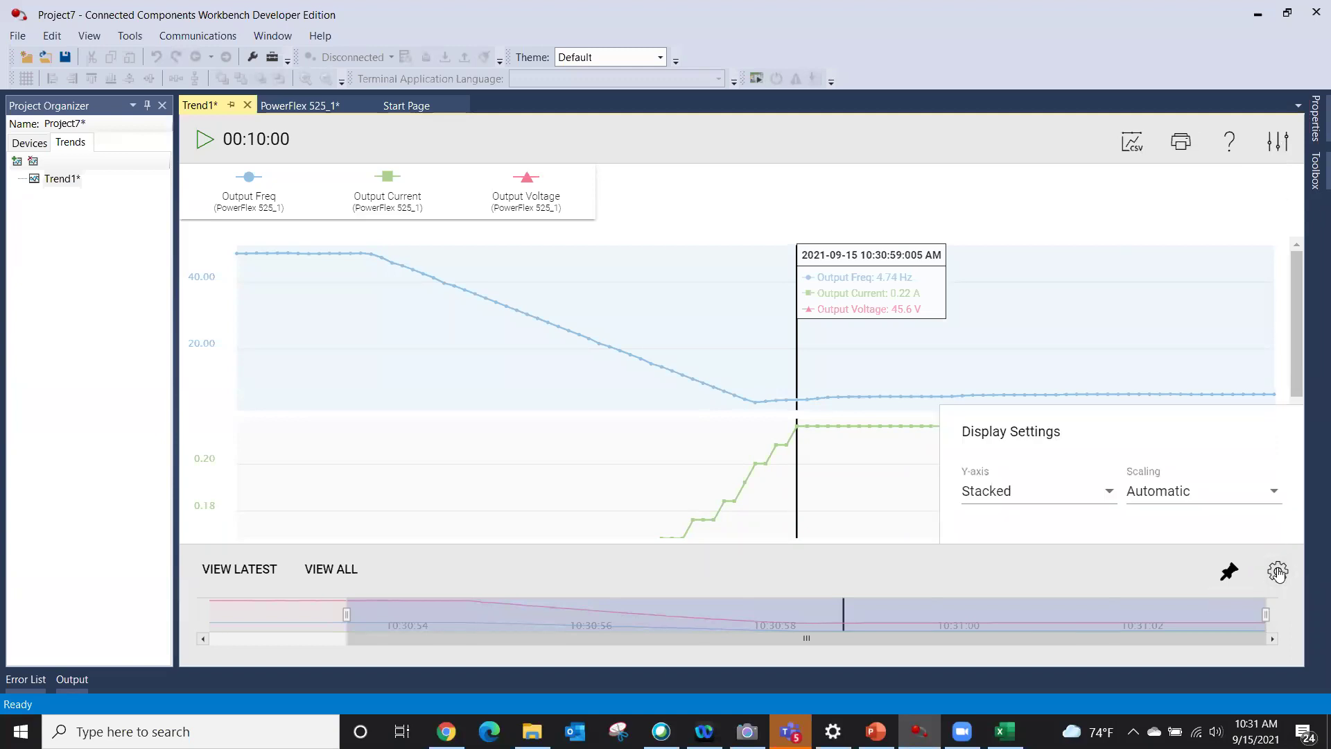
{"action": "left_click", "coordinate": [988, 492]}
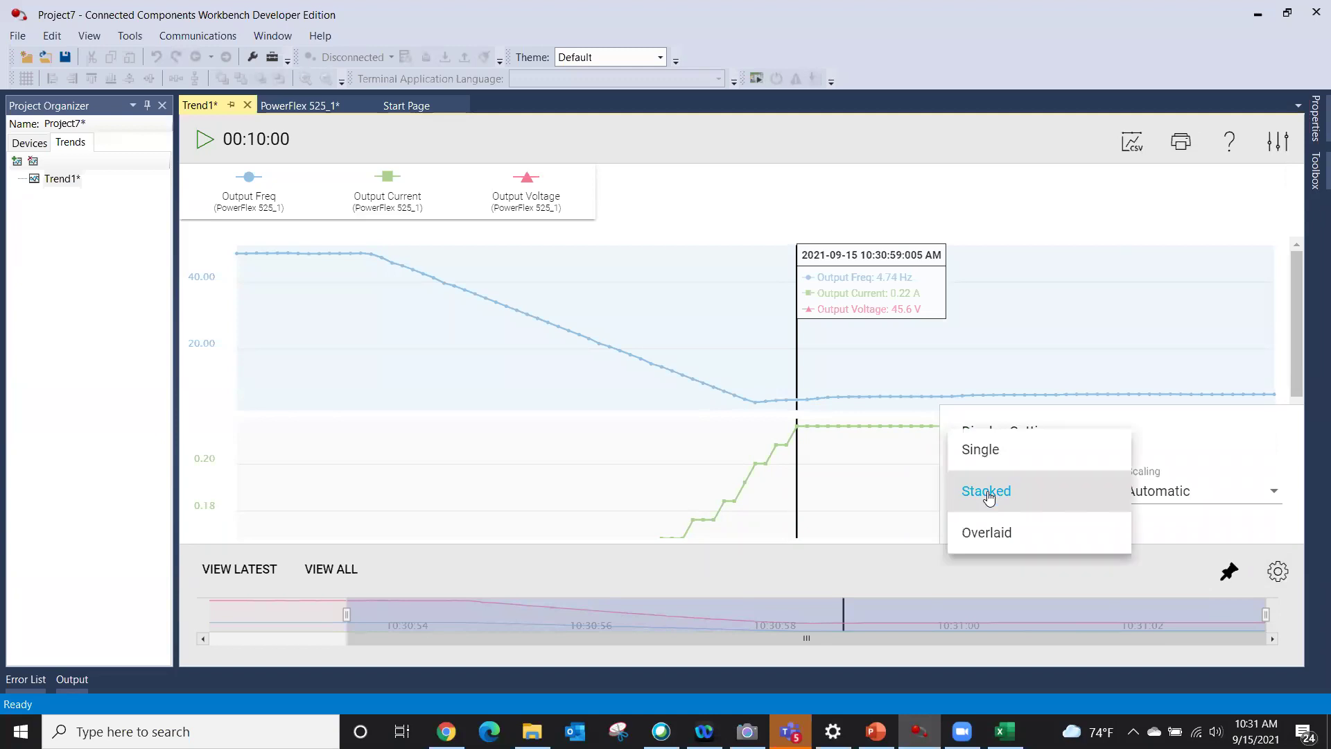
{"action": "left_click", "coordinate": [990, 535]}
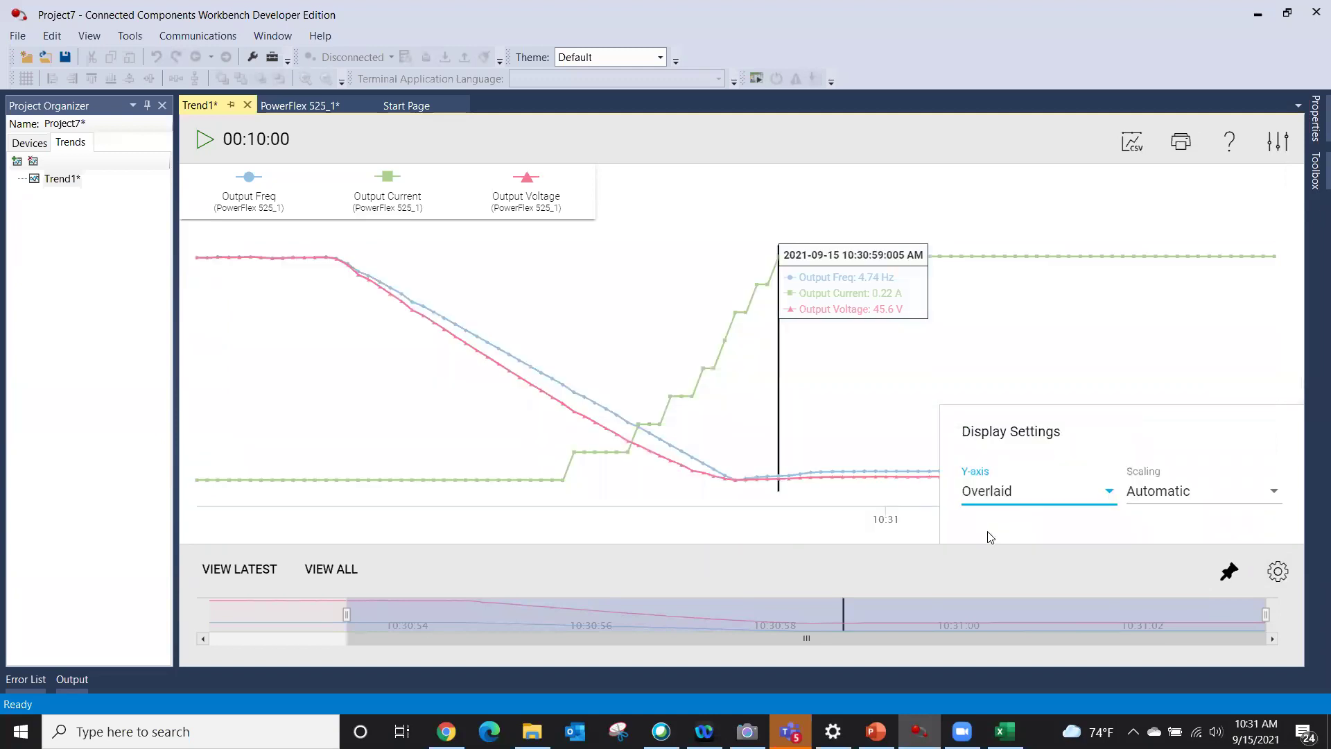